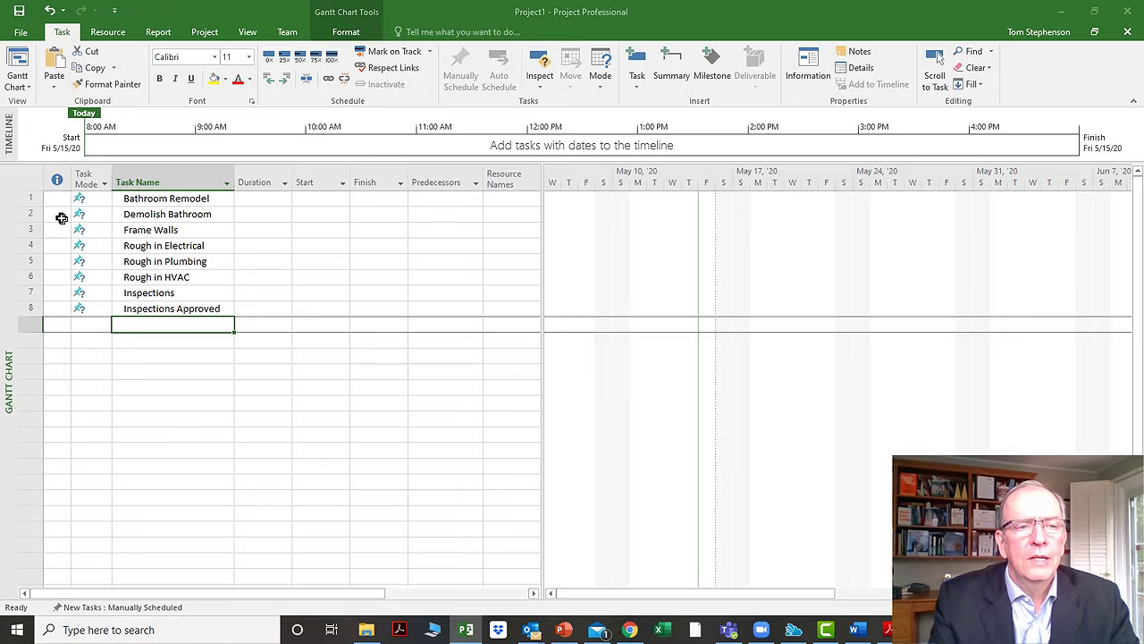
Step: Indent the tasks from Demolish Bathroom through Inspections Approved as subtasks of Bathroom Remodel
left_click(59, 218)
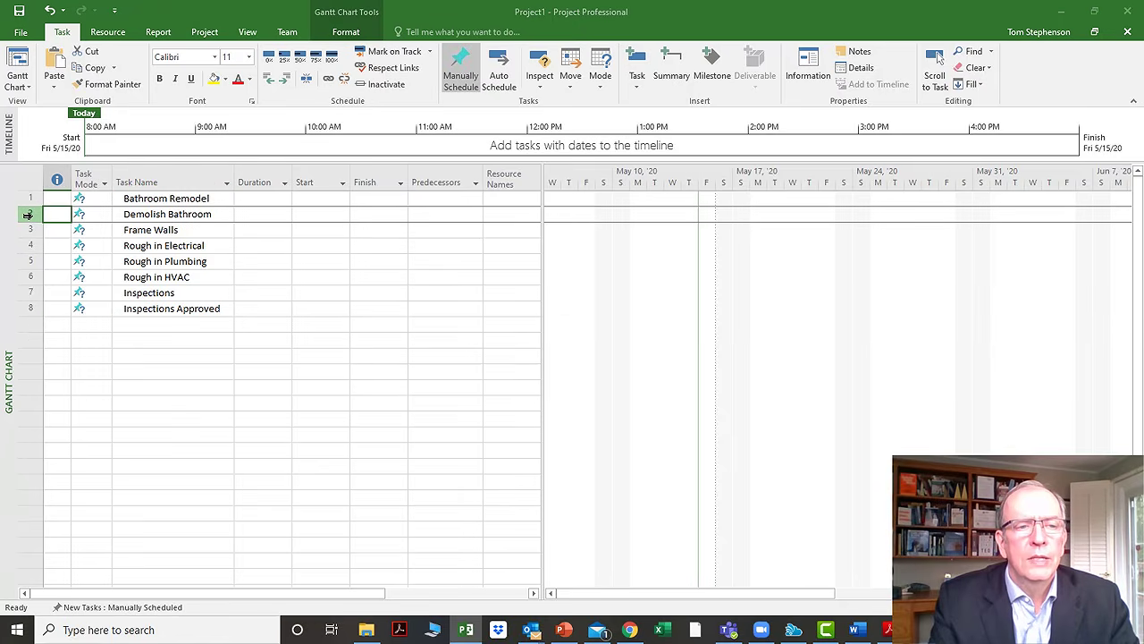
left_click_drag(27, 215, 46, 308)
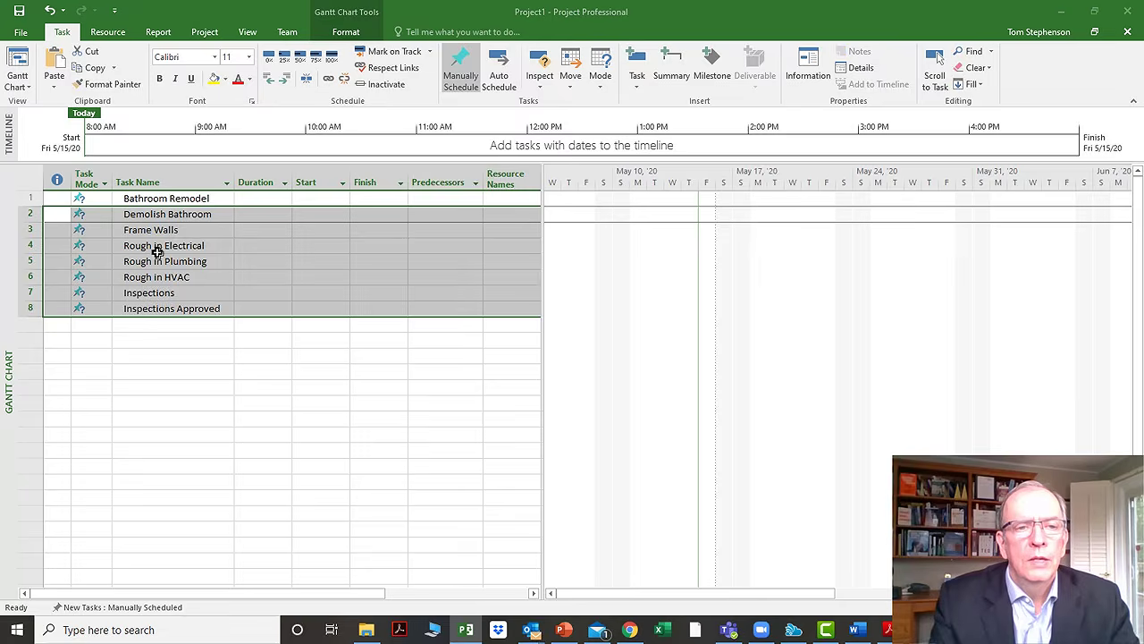
left_click(284, 79)
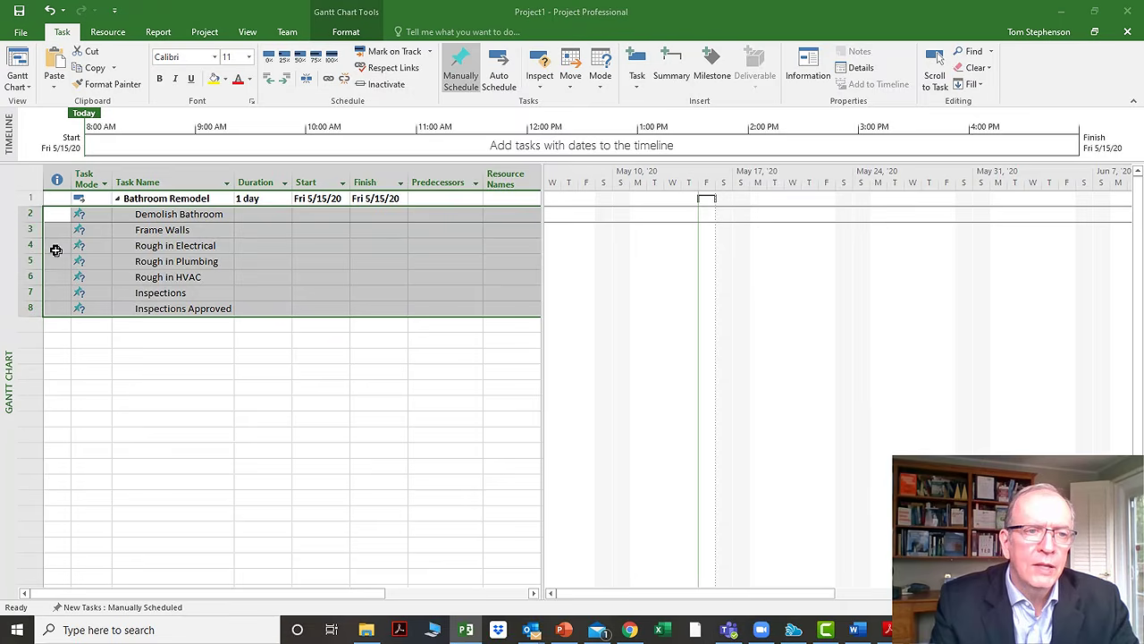
Step: Switch all existing tasks to Auto Schedule and set new tasks to be Auto Scheduled
left_click(29, 184)
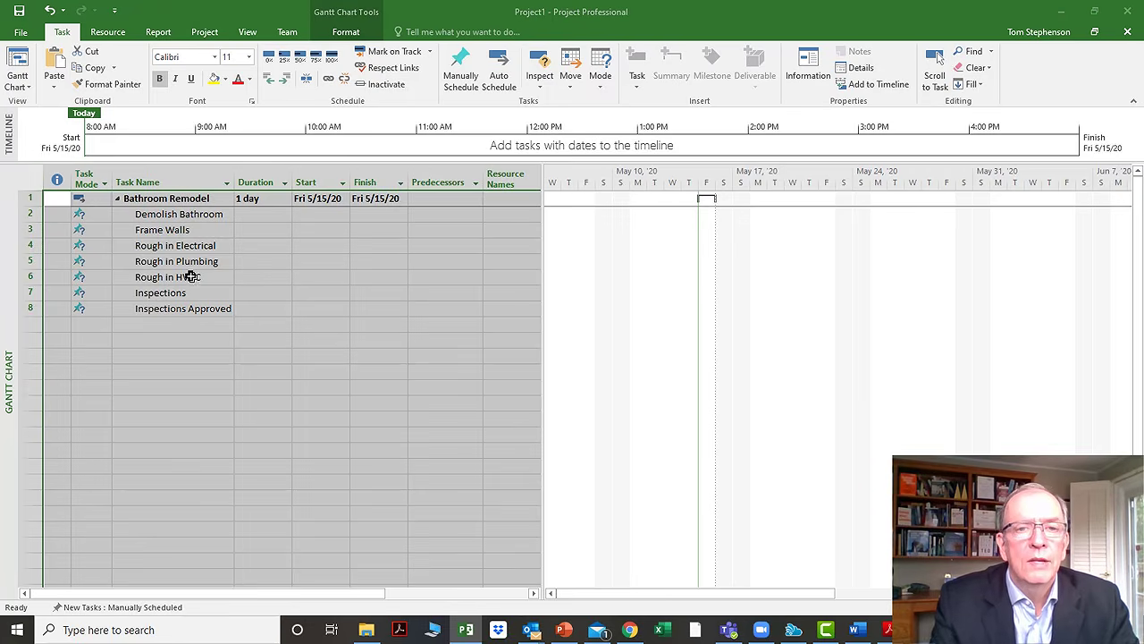
left_click(494, 75)
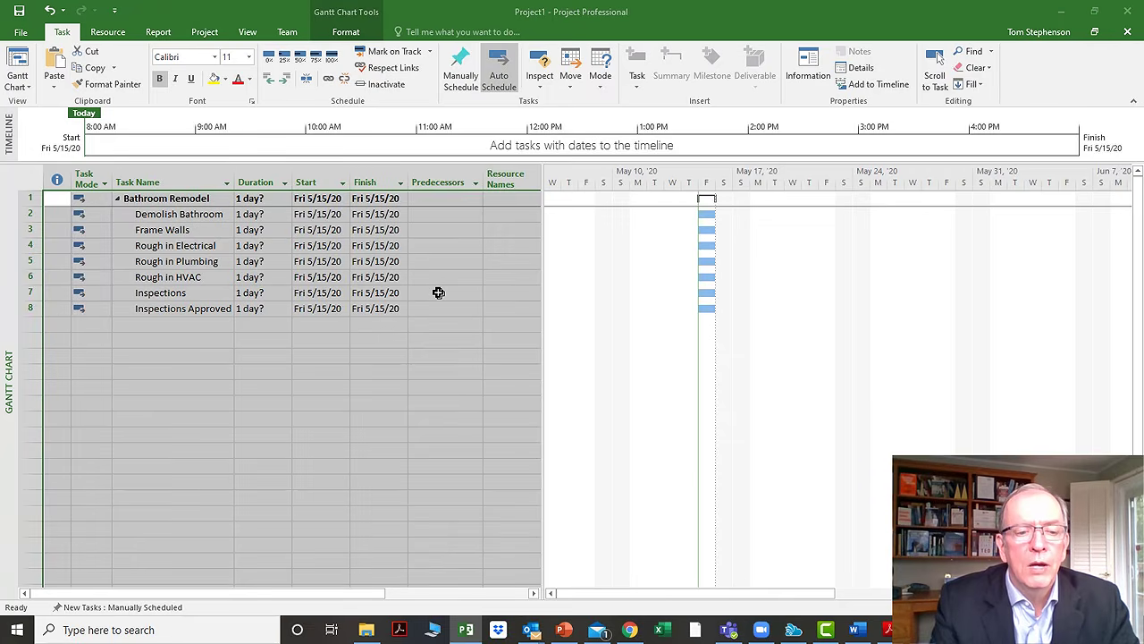
left_click(126, 608)
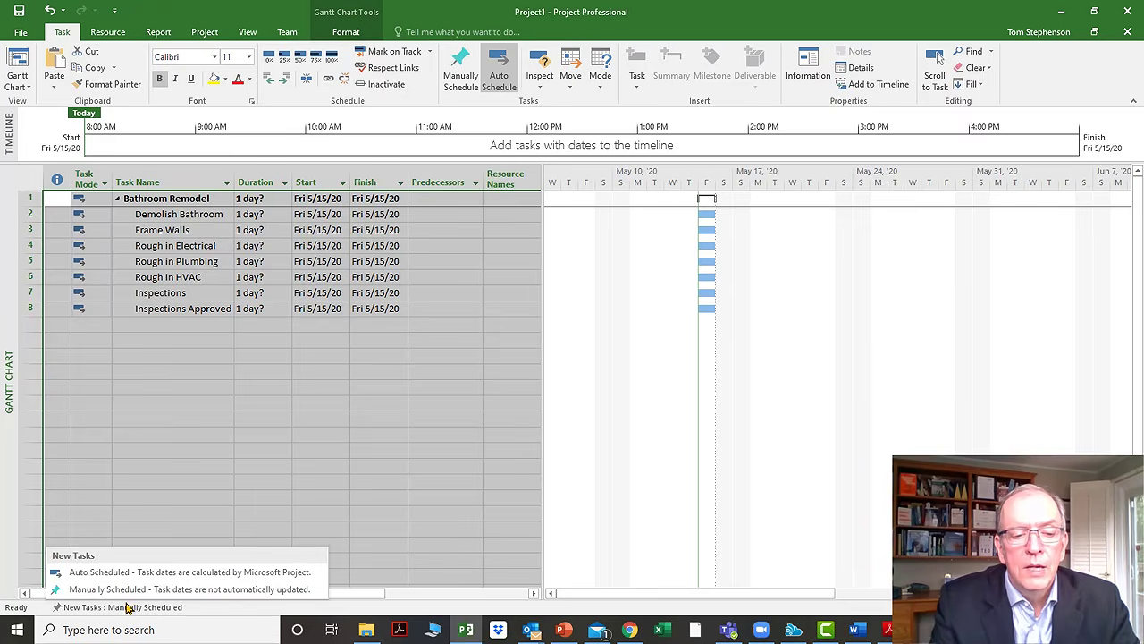
left_click(126, 573)
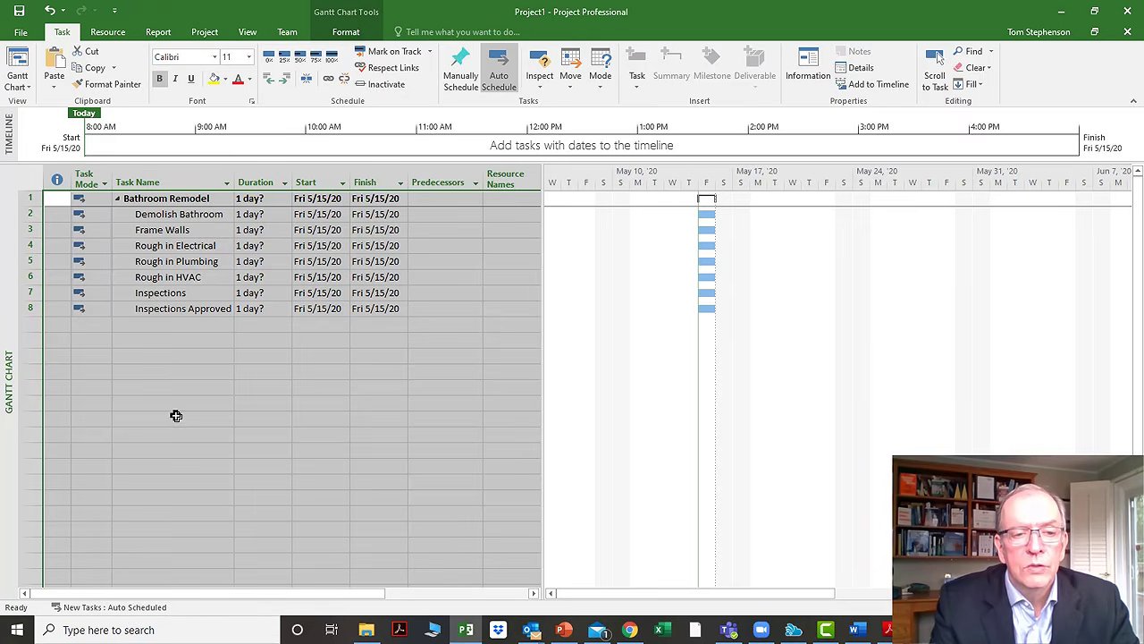
Step: Add a task named Install Insulation in the first empty row below Inspections Approved
left_click(183, 324)
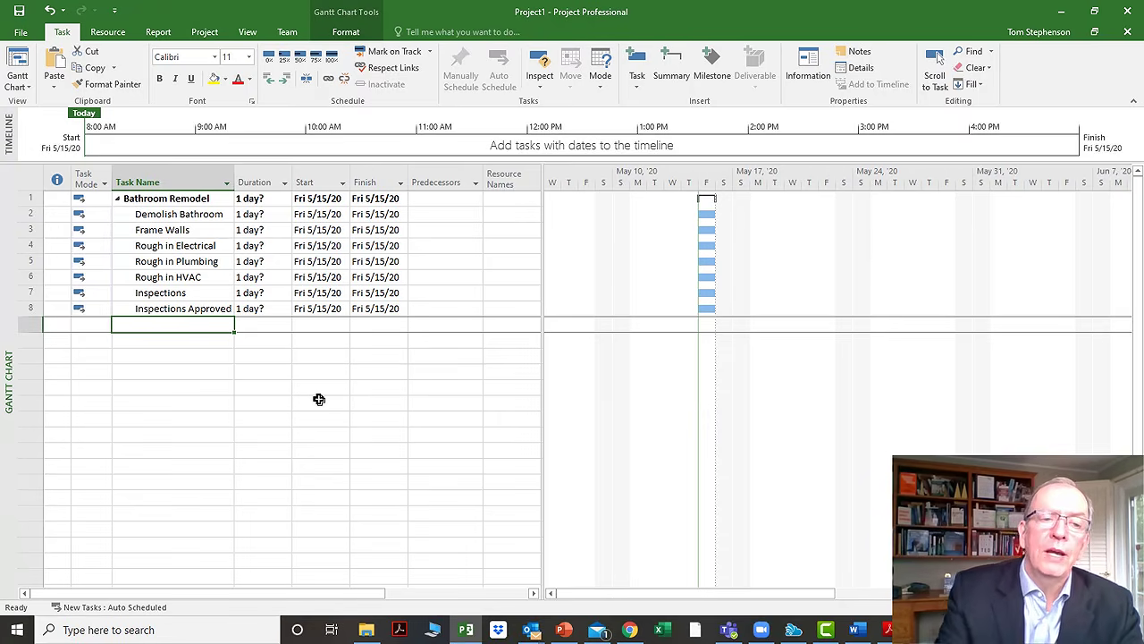
type("Install Insulation")
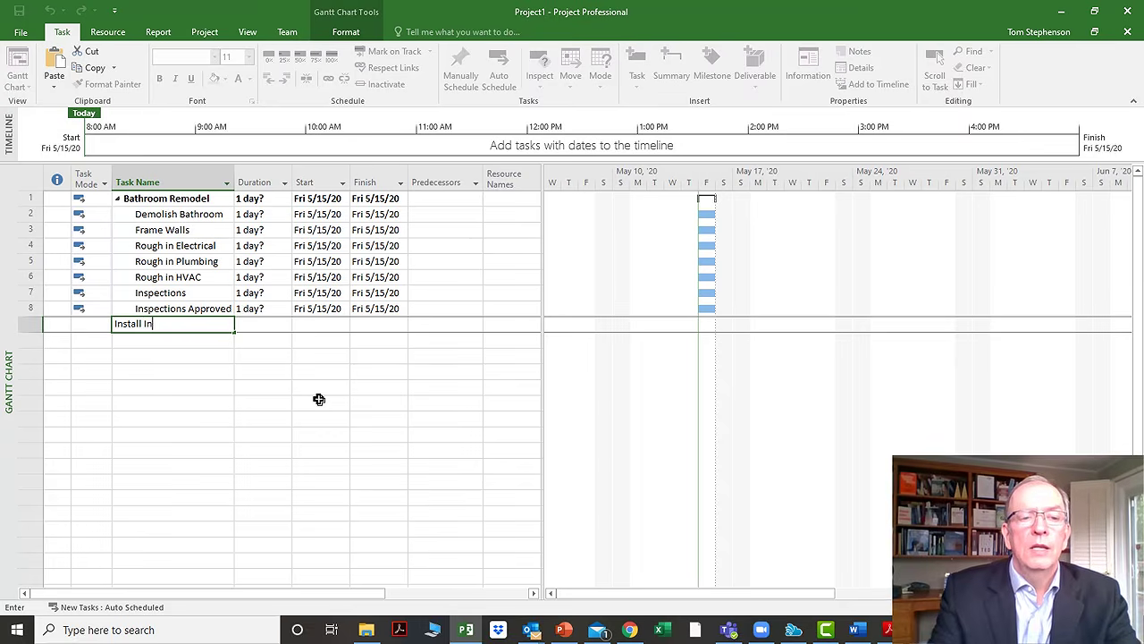
key("Return")
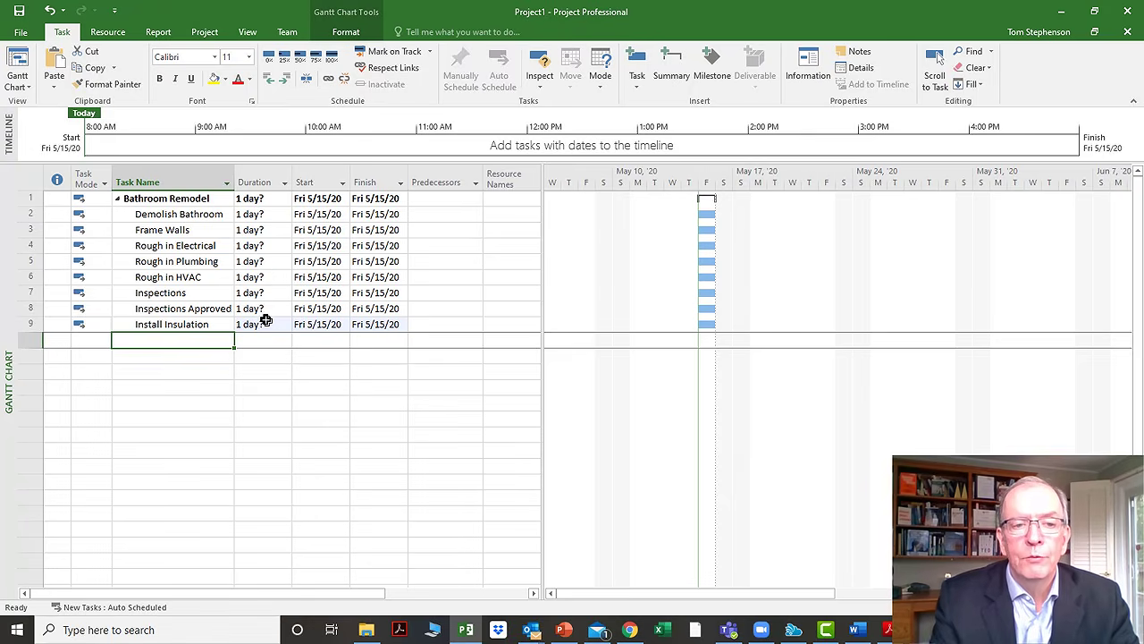
Step: Try a duration of 5 weeks in the empty row below Install Insulation and delete that unnamed task
left_click(251, 343)
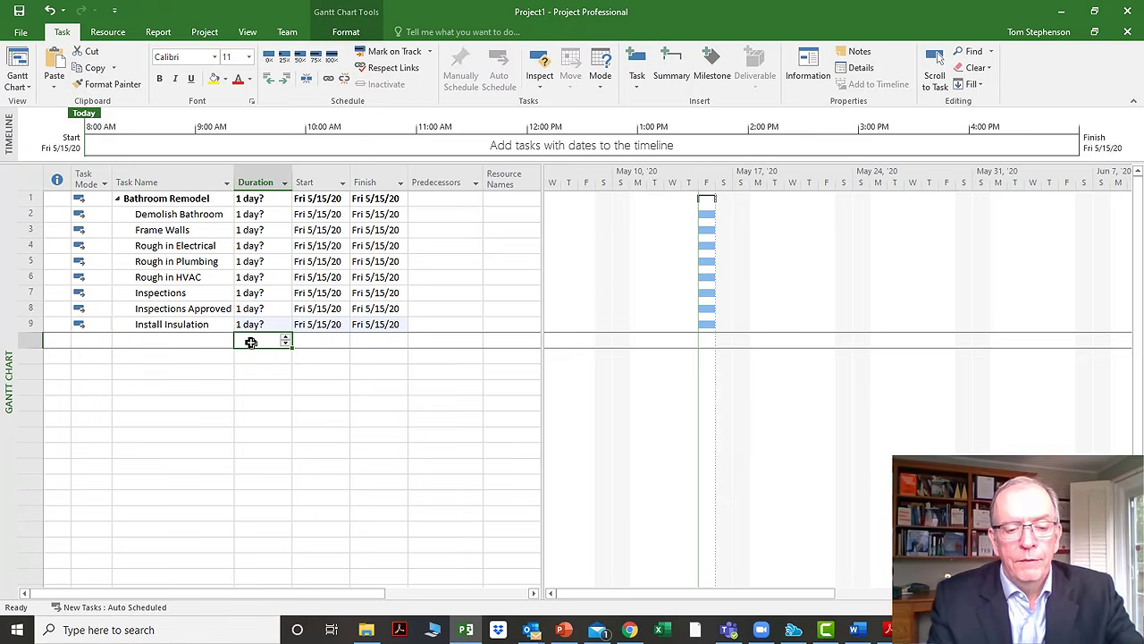
type("5d")
key("Return")
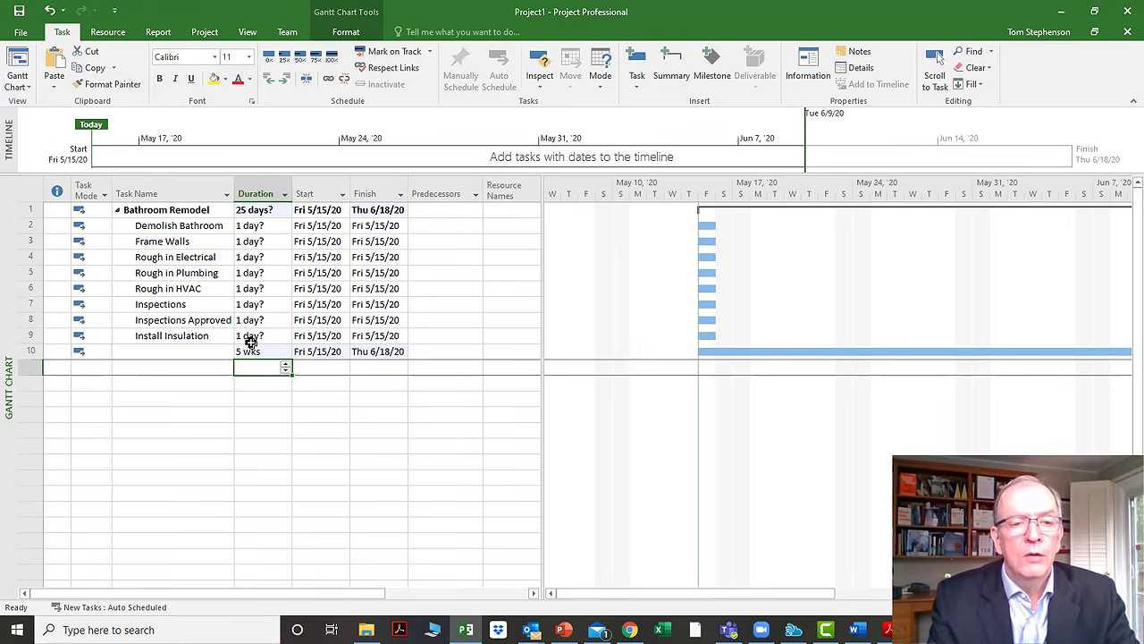
left_click(21, 351)
key("Delete")
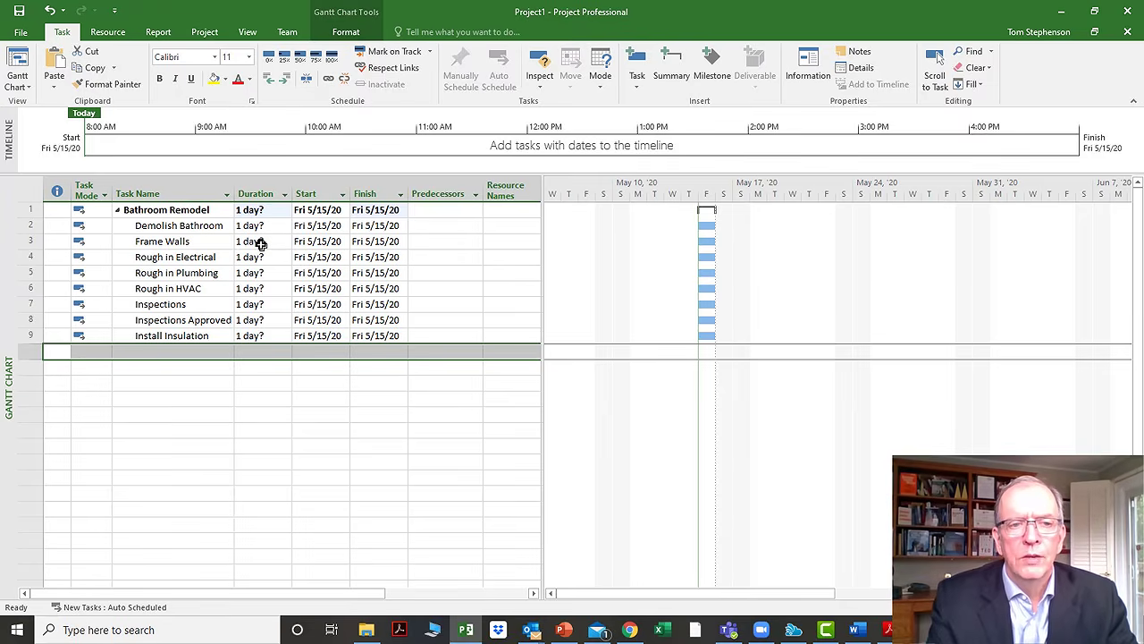
Step: Set the durations of Demolish Bathroom and Frame Walls to 2 days each
left_click(256, 227)
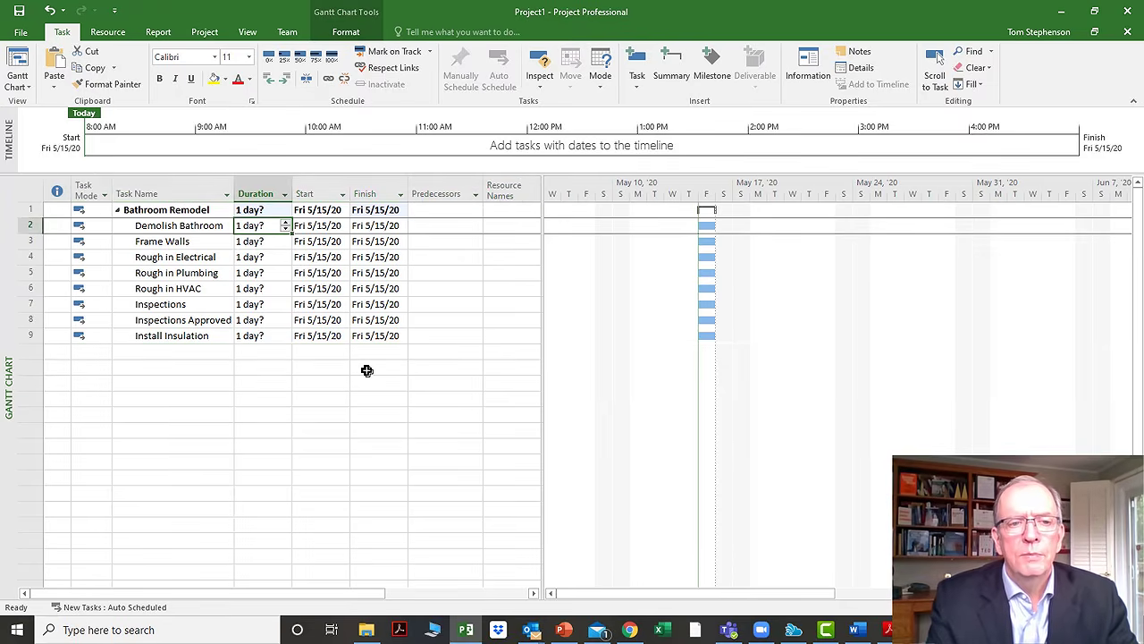
type("2")
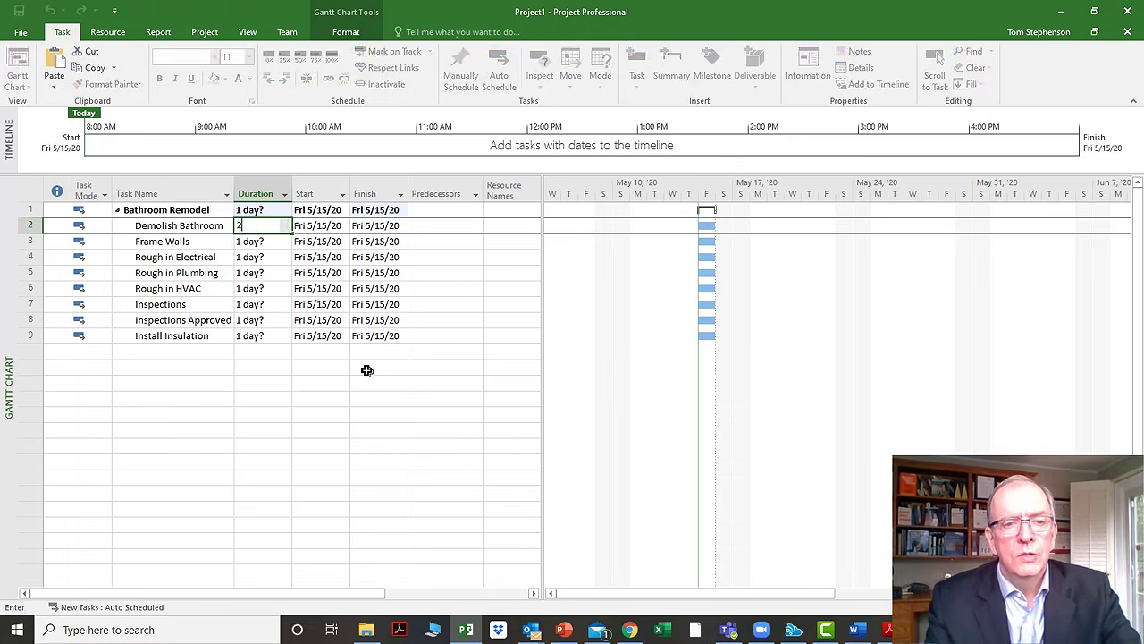
key("Return")
type("2")
key("Return")
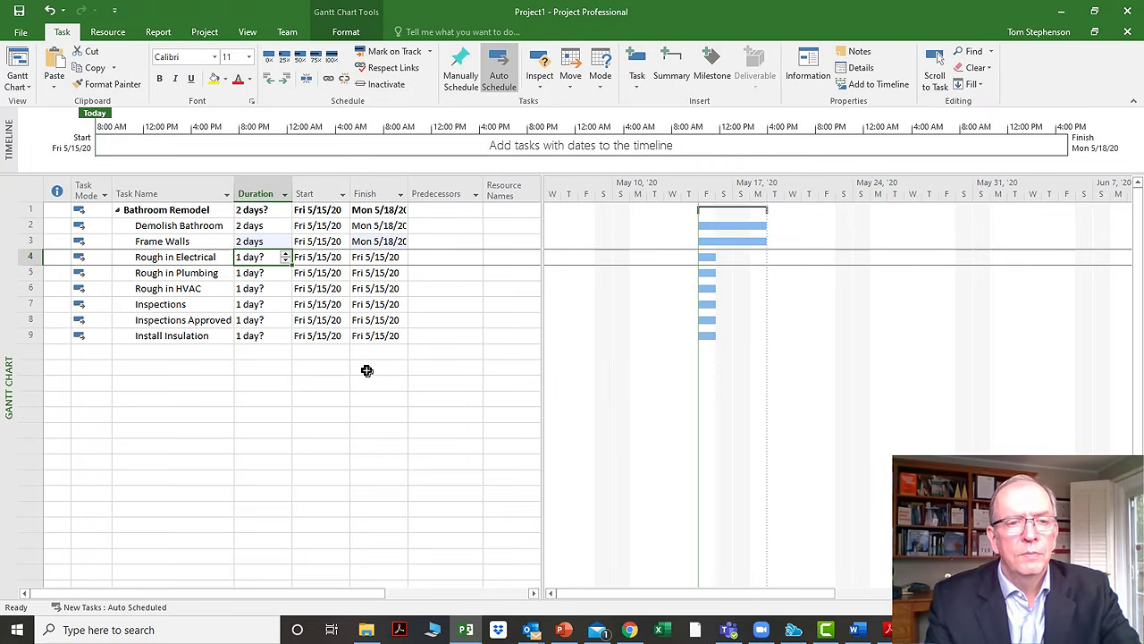
Step: Set the durations of Rough in Electrical to 3 days, Rough in Plumbing to 2 days and Rough in HVAC to 3 days
type("3")
key("Return")
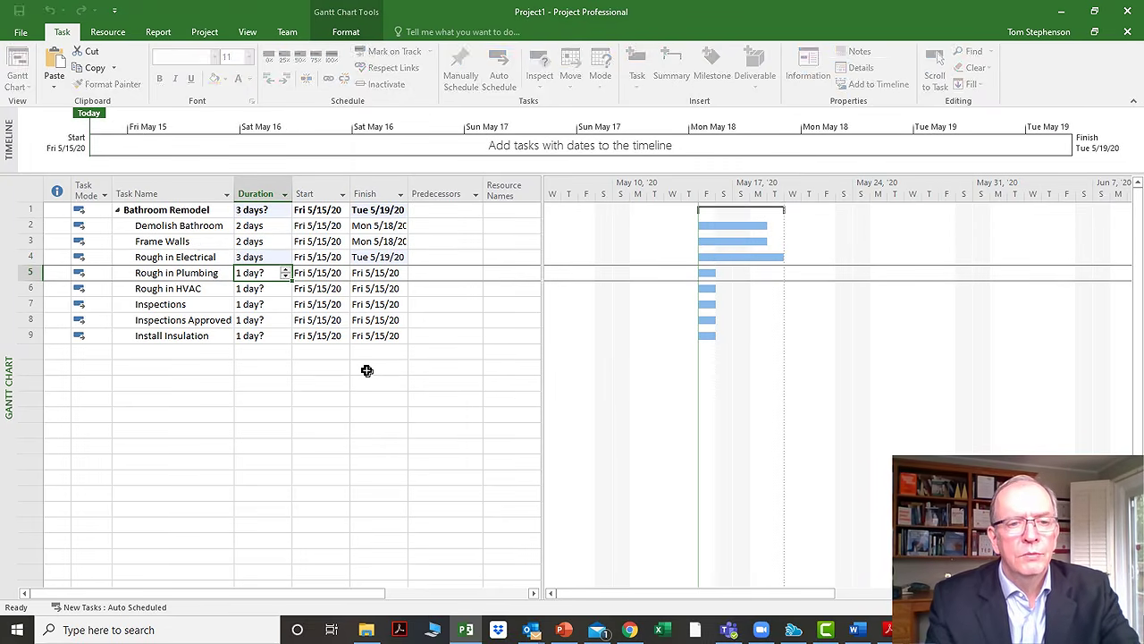
type("2")
key("Return")
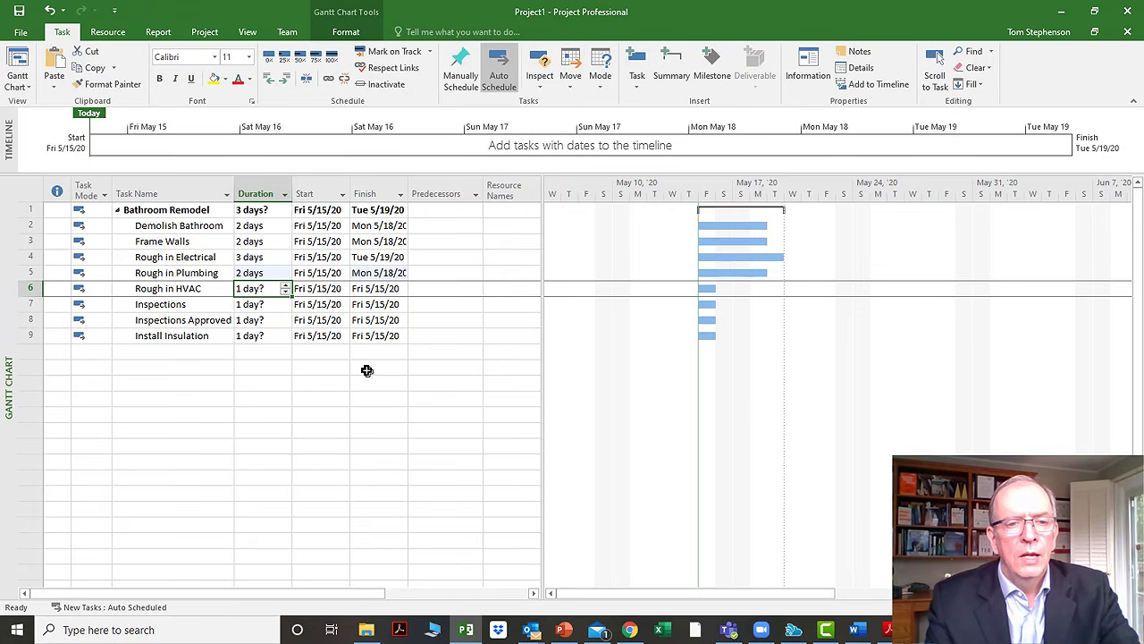
type("3")
key("Return")
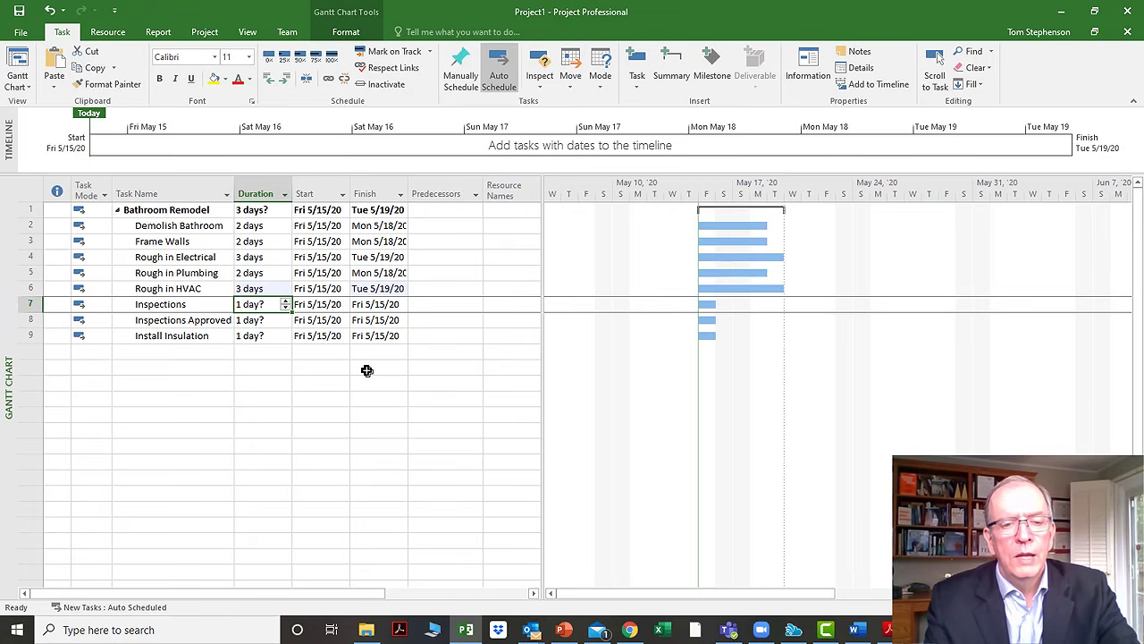
Step: Set the durations of Inspections to 5 days, Inspections Approved to 0 days and Install Insulation to 1 day
type("5")
key("Return")
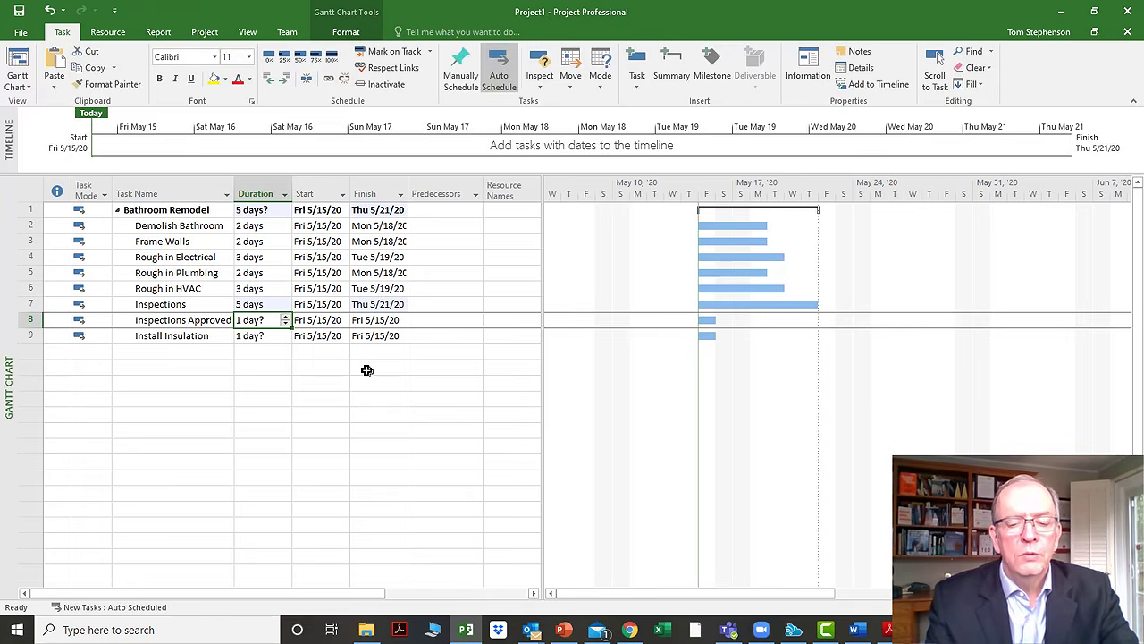
type("0")
key("Return")
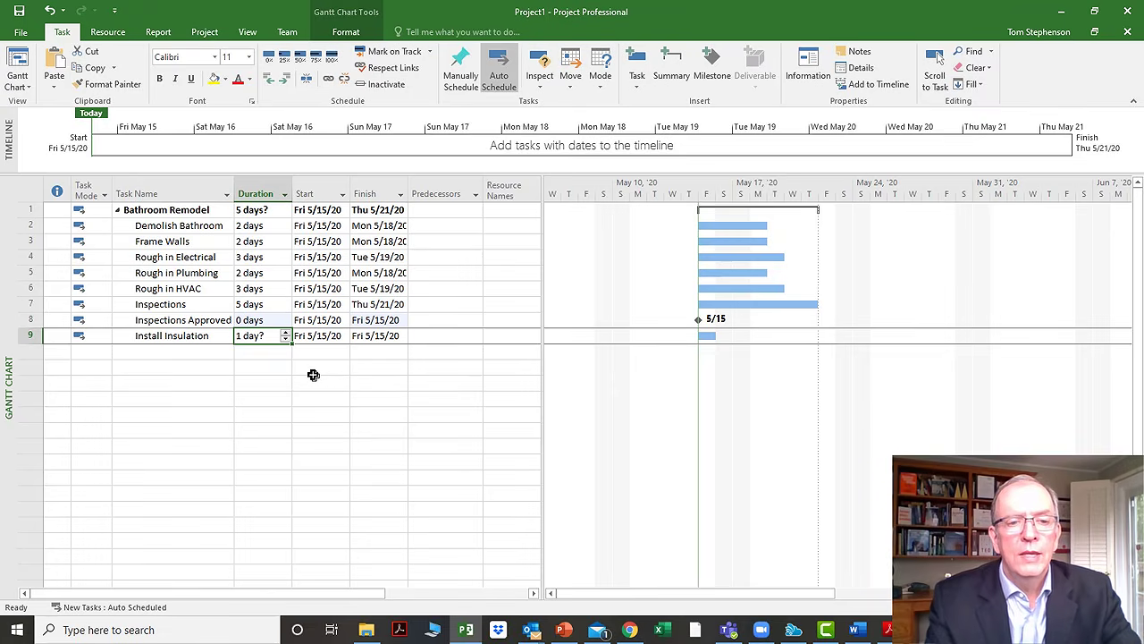
type("2")
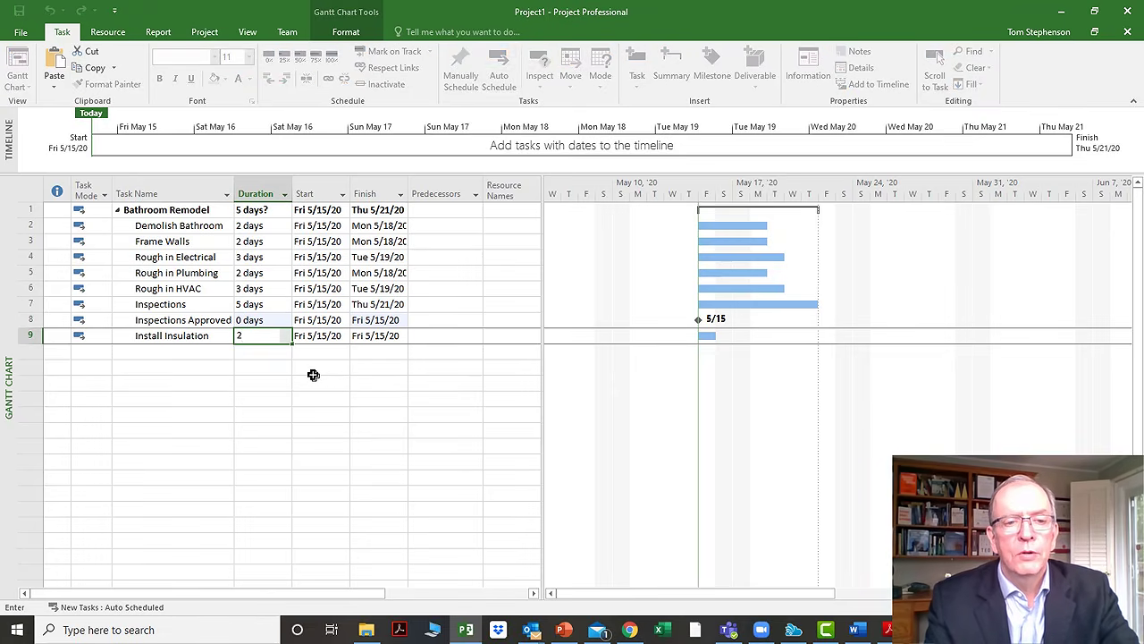
type("1")
key("Return")
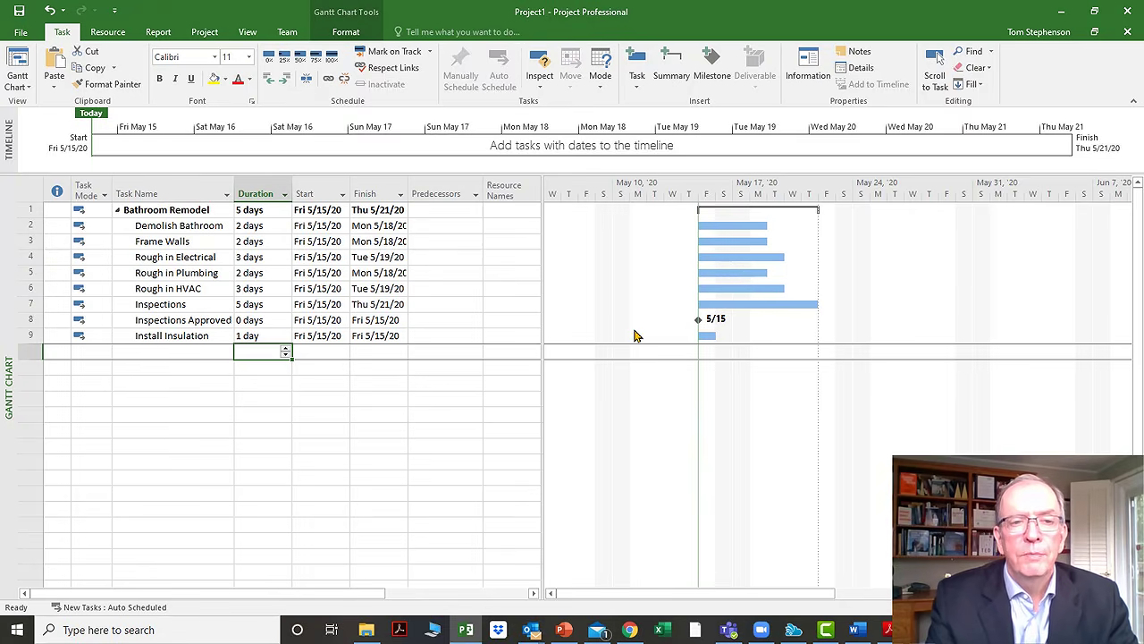
Step: Choose Mon 6/22/20 as the start date in the Project Information
left_click(205, 34)
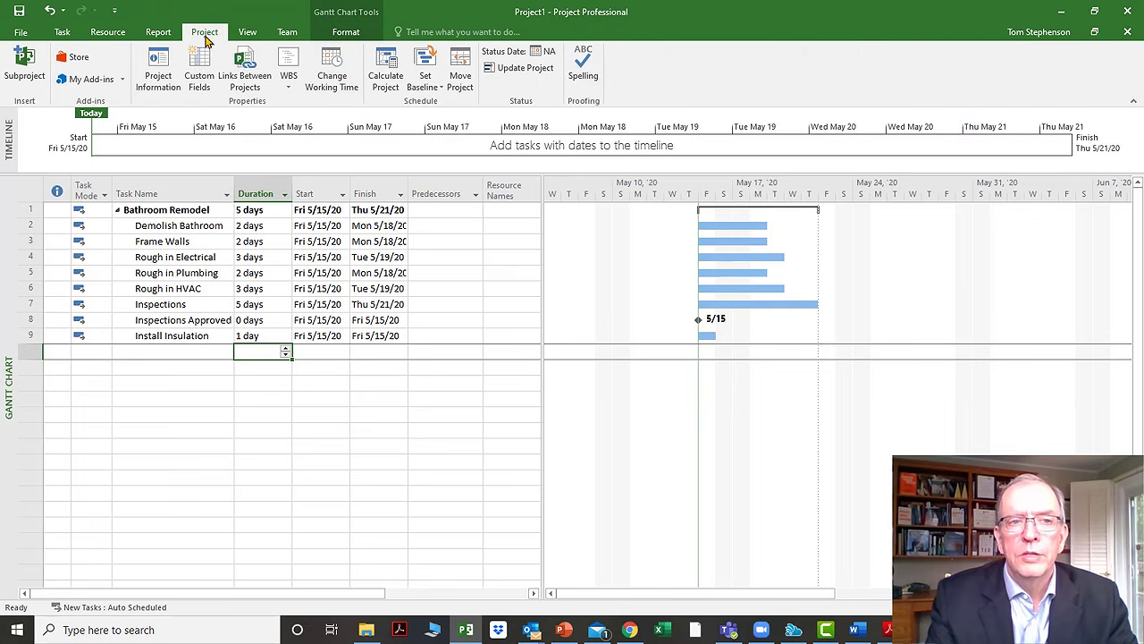
left_click(159, 68)
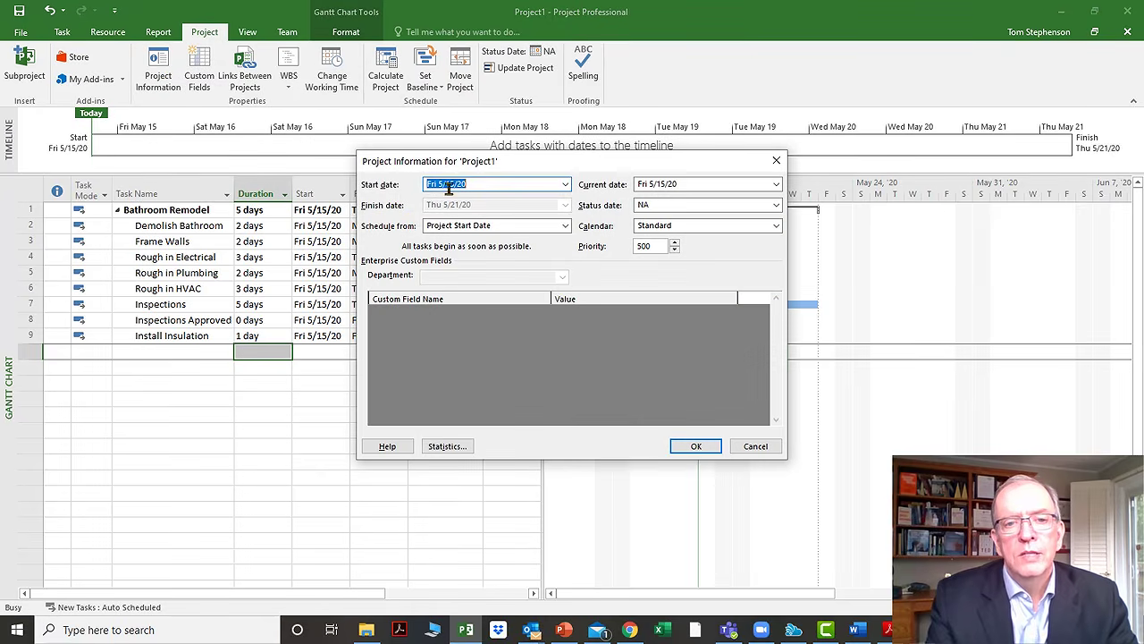
left_click(564, 185)
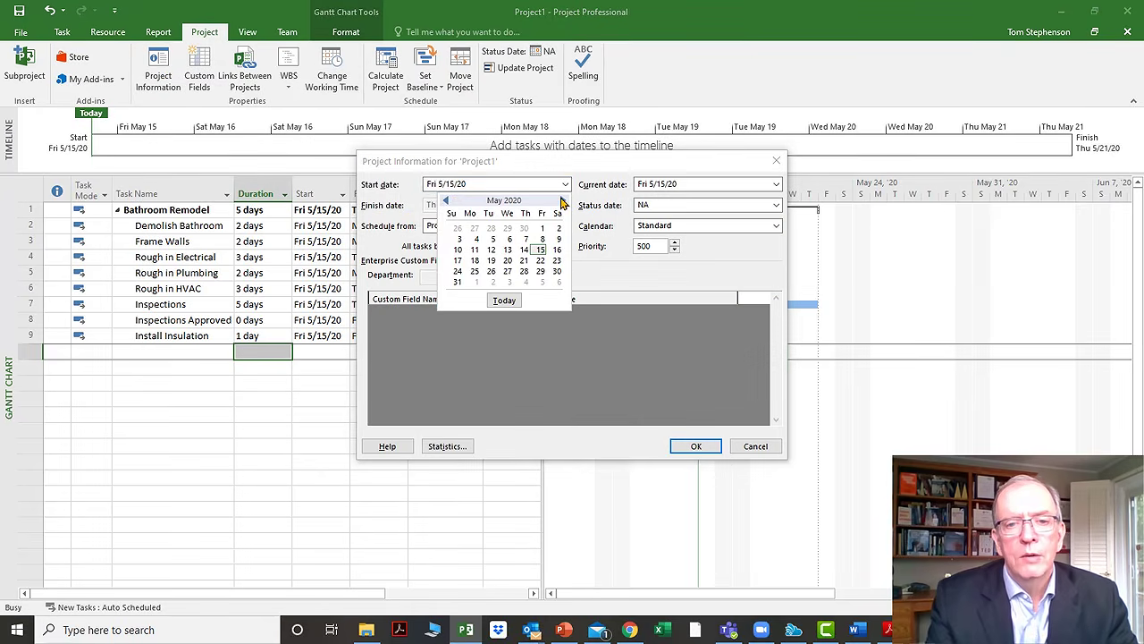
left_click(561, 201)
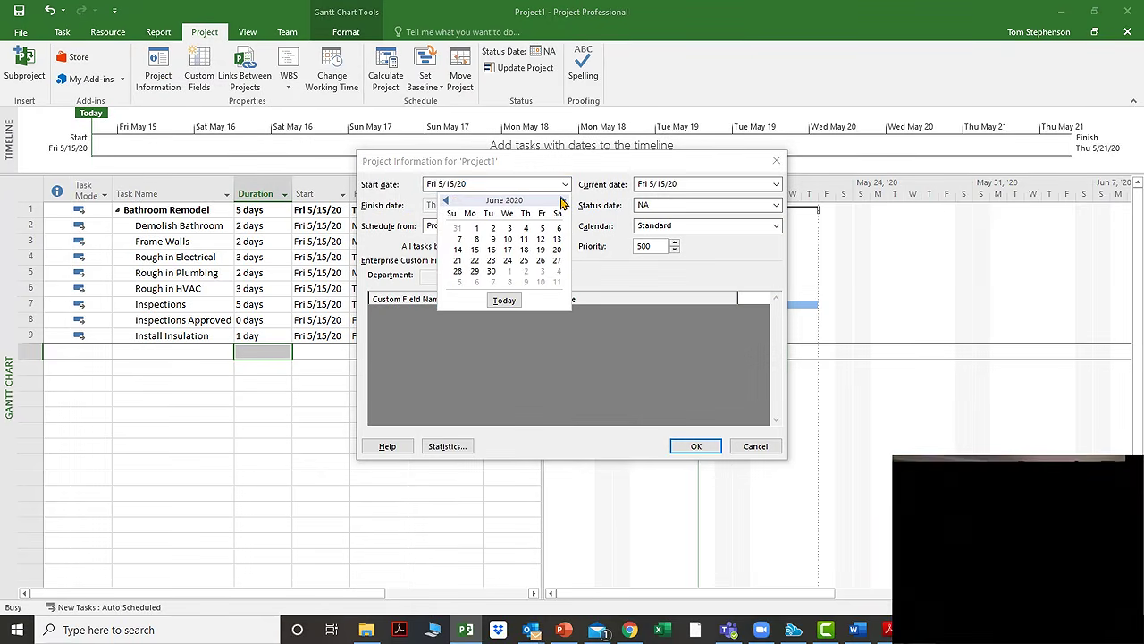
left_click(474, 261)
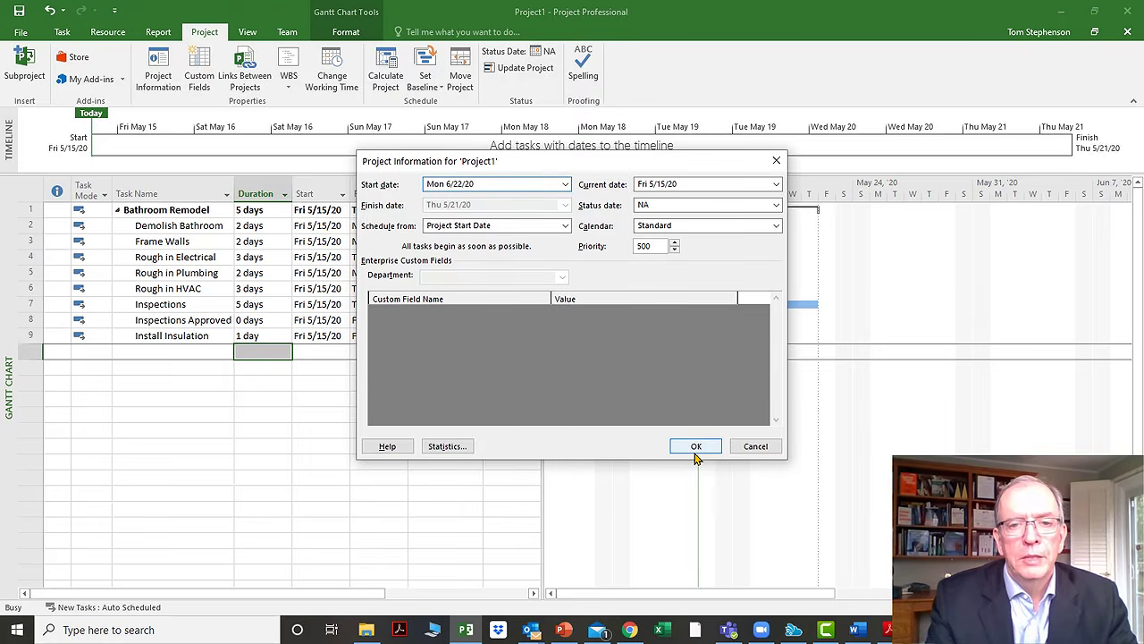
Step: Review the calendar and schedule-from options, keeping Standard and Project Start Date, and move the dialog off the task dates
left_click(776, 227)
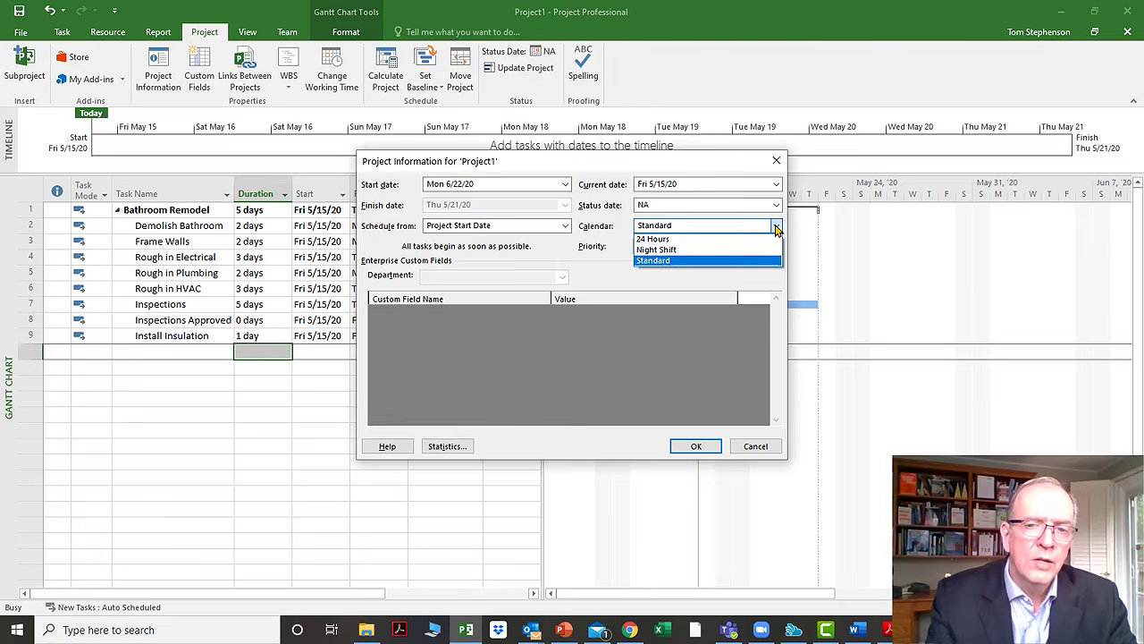
left_click(746, 230)
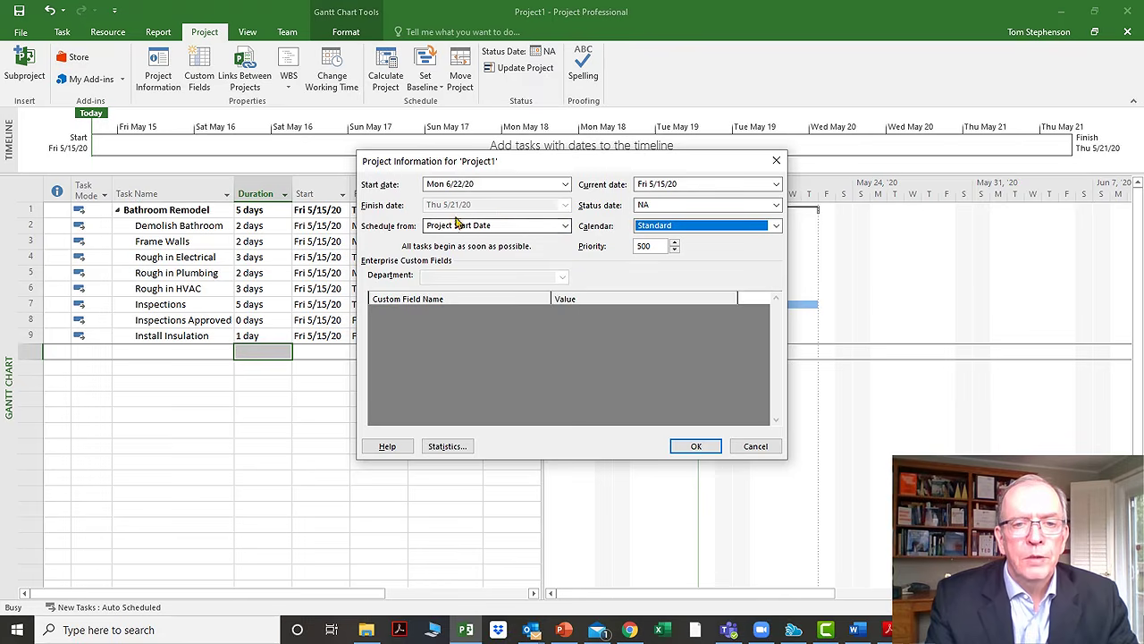
left_click(565, 227)
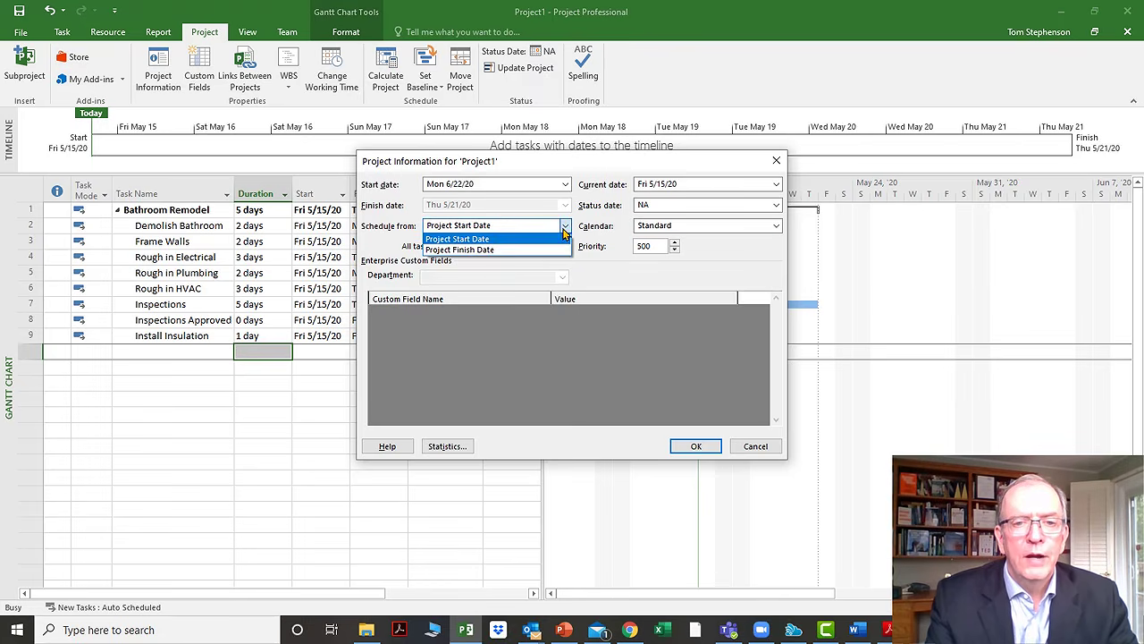
left_click(539, 231)
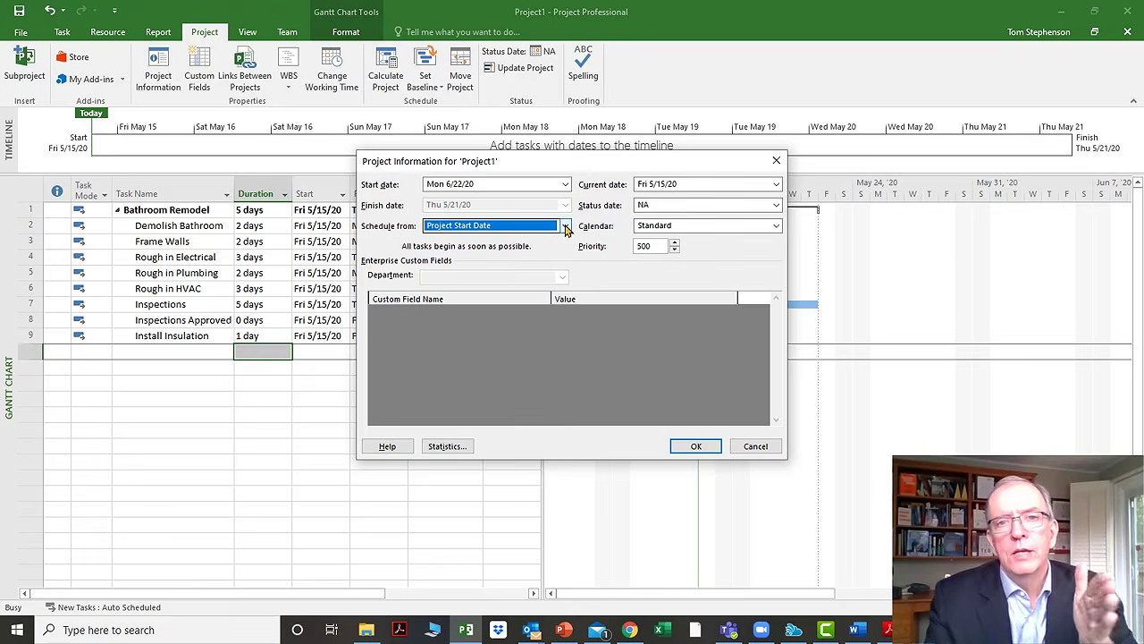
left_click(565, 226)
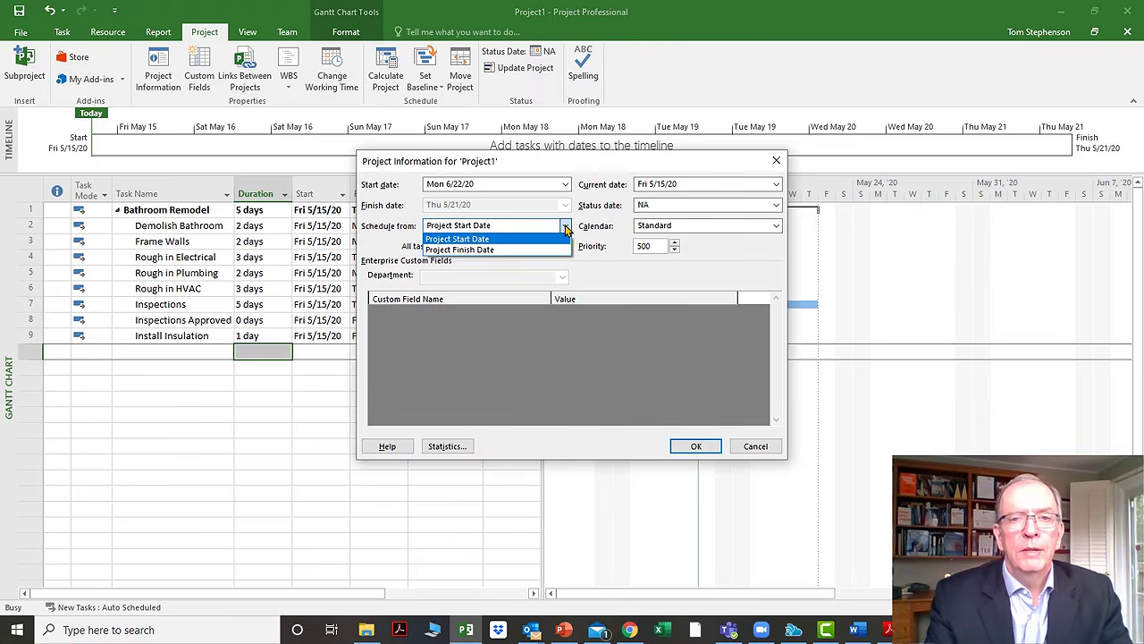
left_click(565, 227)
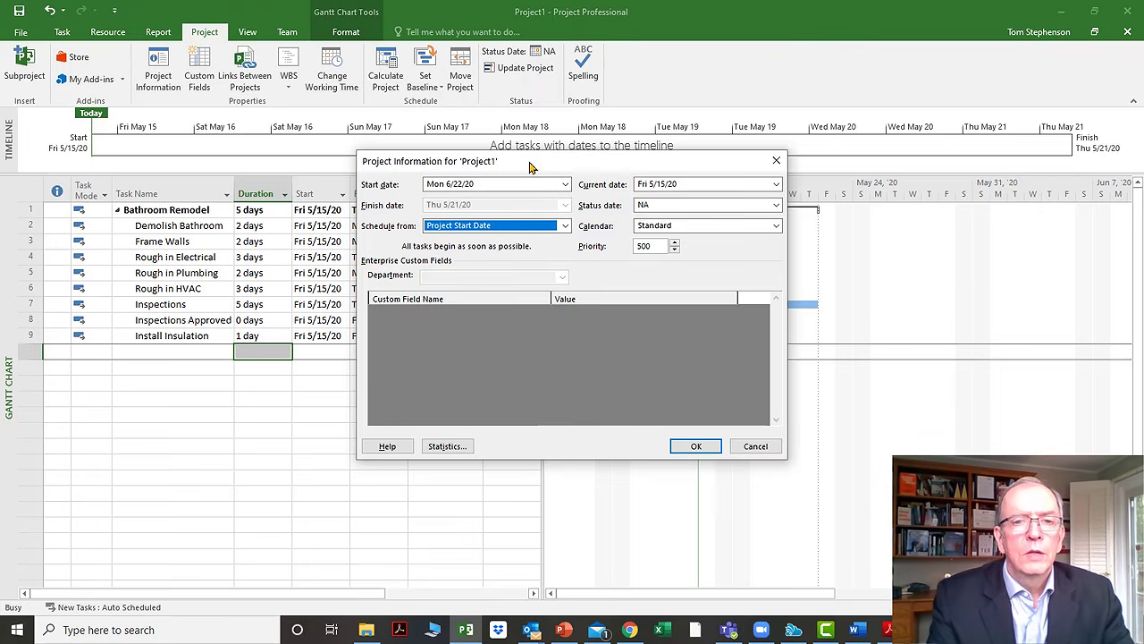
left_click_drag(530, 167, 653, 167)
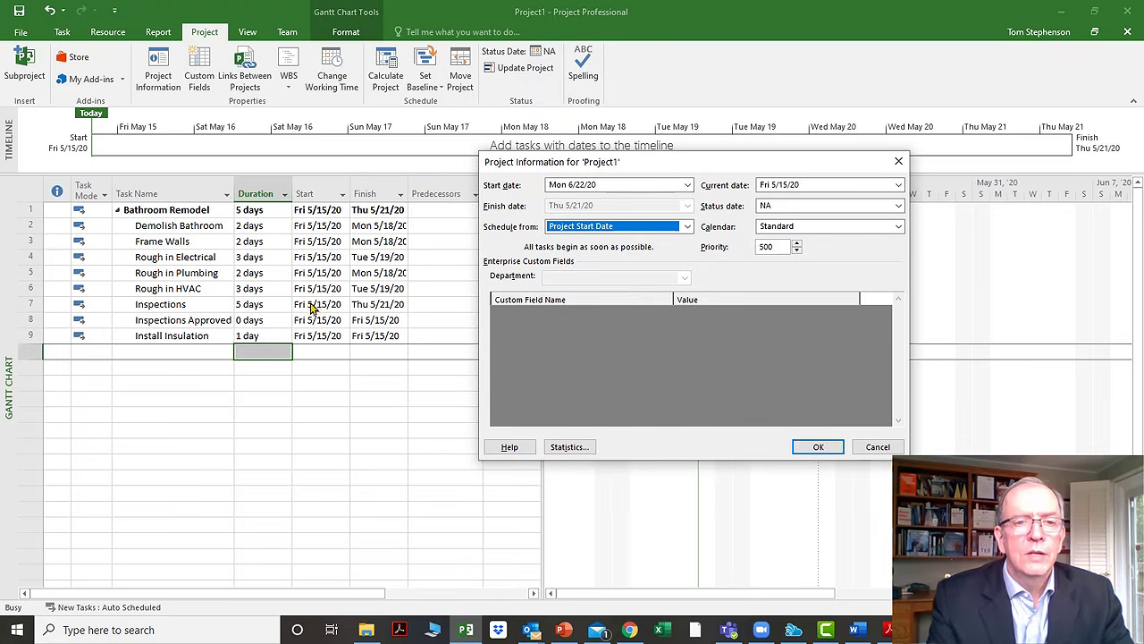
Step: Apply the Project Information settings and widen the Start column so its dates fit
left_click(818, 447)
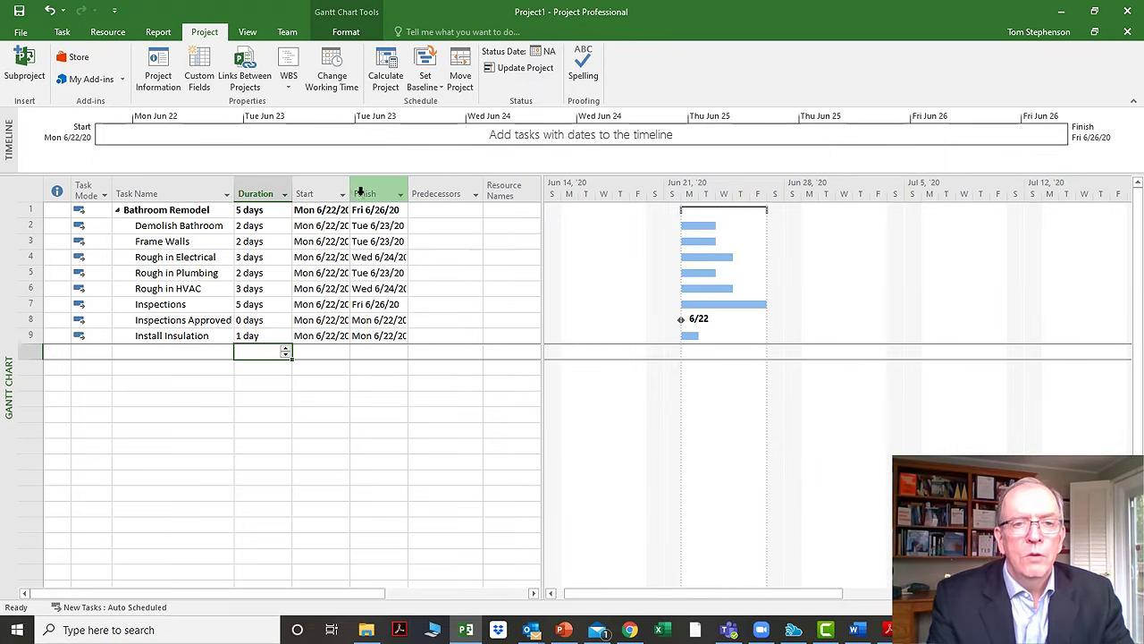
left_click_drag(349, 189, 362, 187)
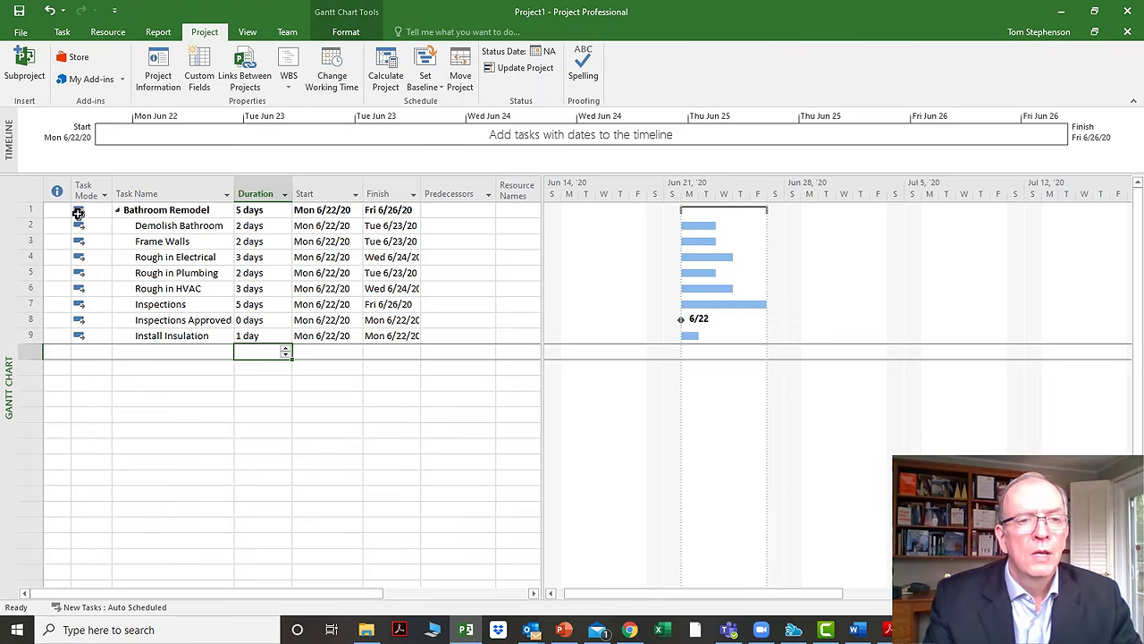
Step: Select the tasks from Demolish Bathroom through Install Insulation for scheduling commands
left_click_drag(22, 226, 55, 332)
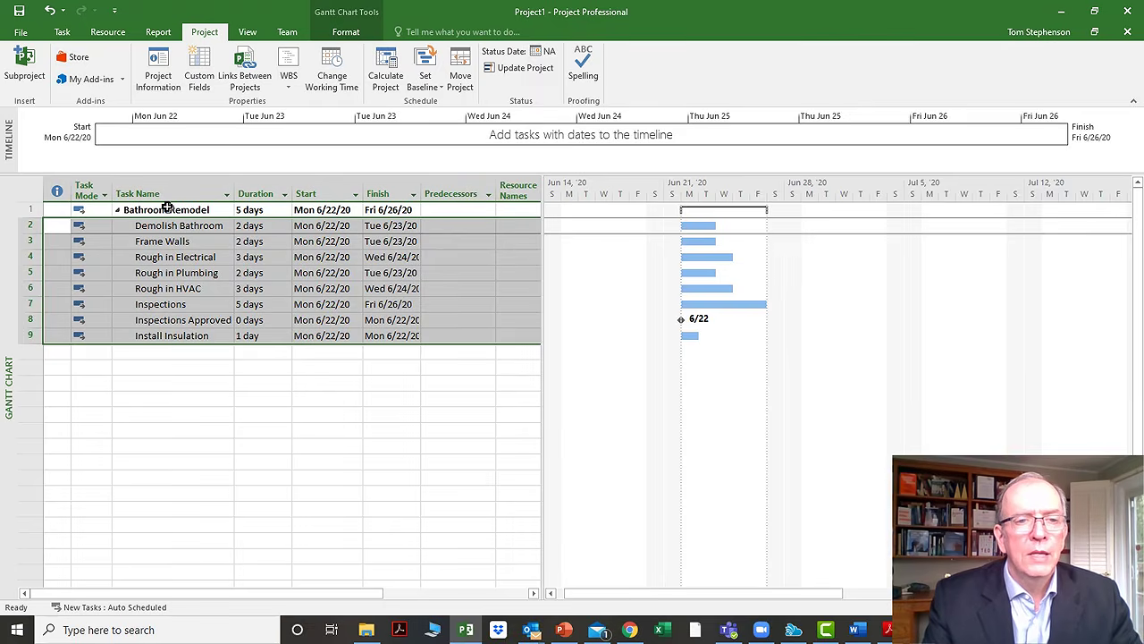
left_click(62, 32)
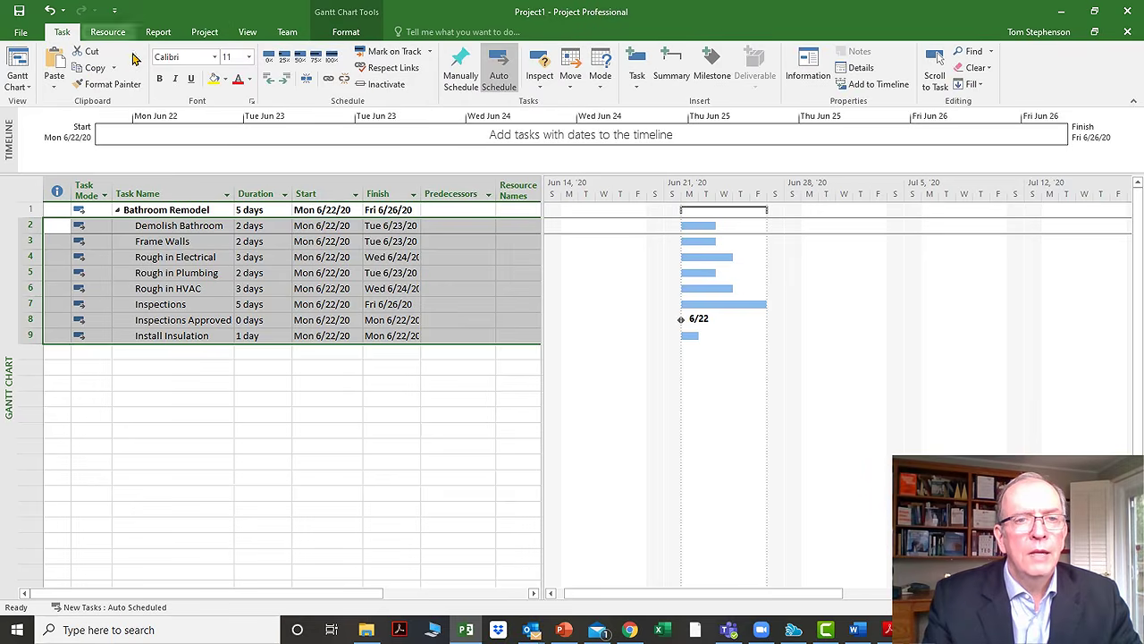
Step: Try indenting and outdenting the selected tasks, and undo the outline changes
left_click(284, 84)
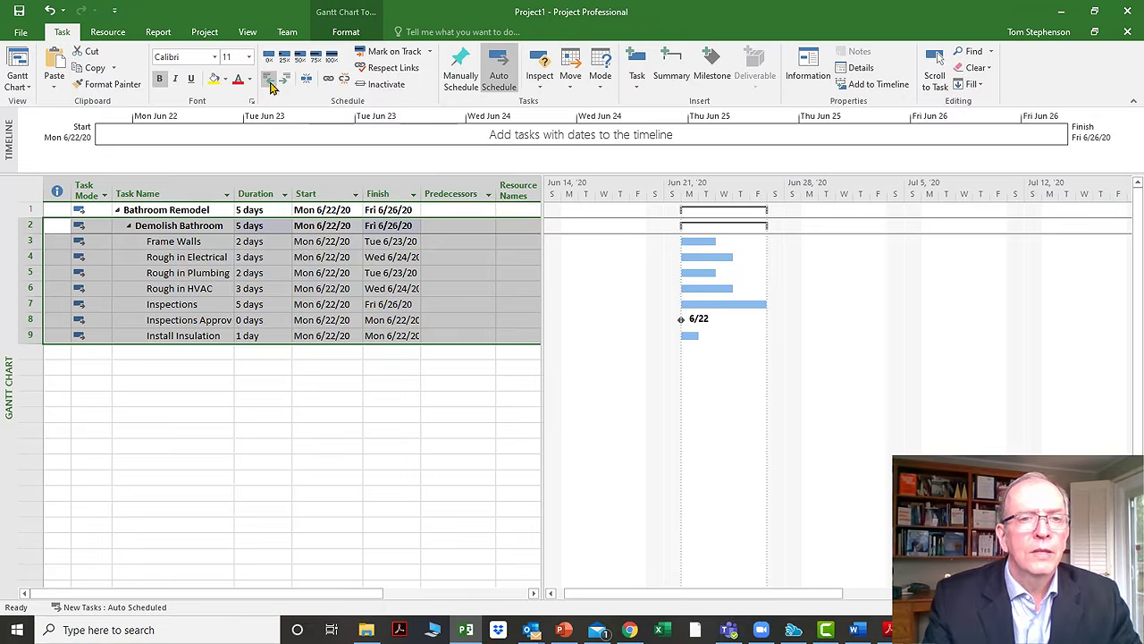
left_click(272, 85)
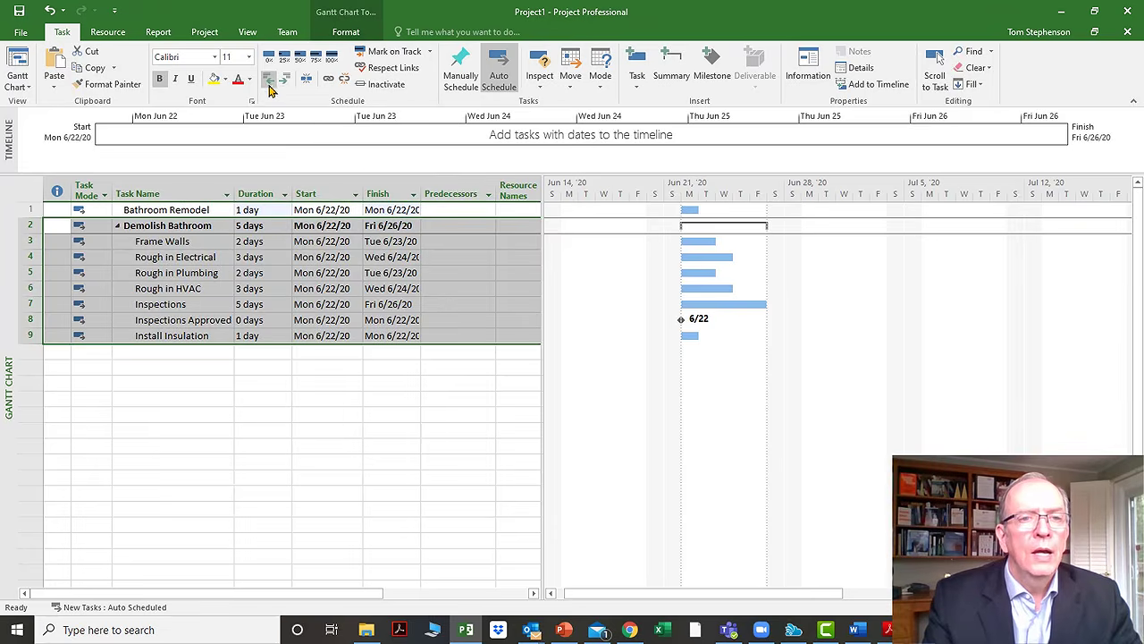
left_click(49, 12)
left_click(49, 12)
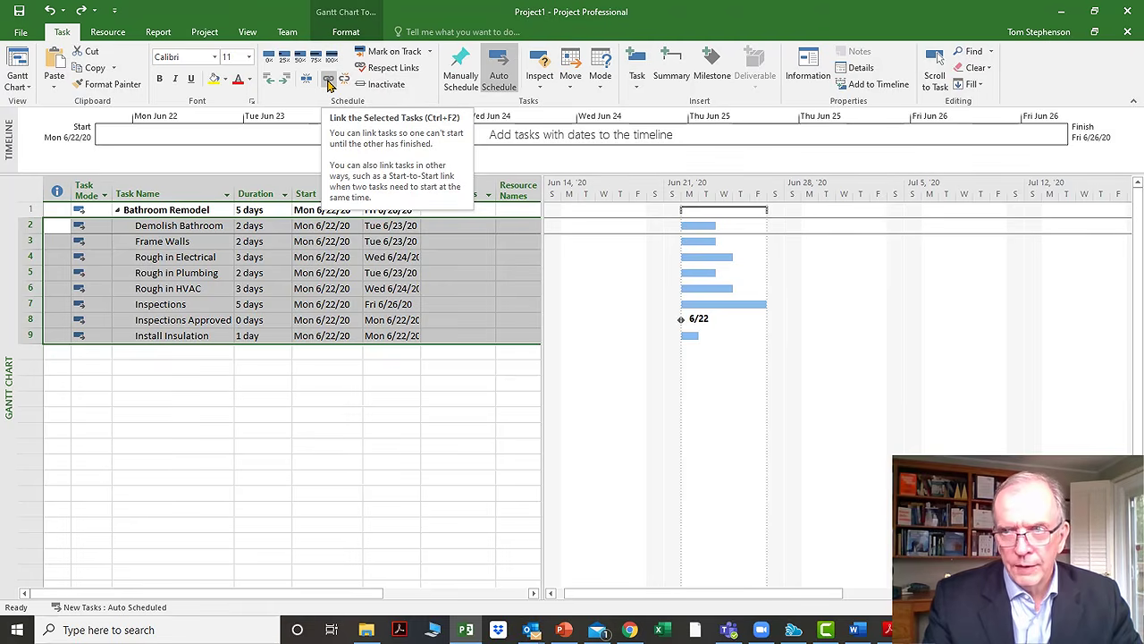
Step: Link the selected tasks in sequence from Demolish Bathroom to Install Insulation and check the resulting predecessors
left_click(329, 82)
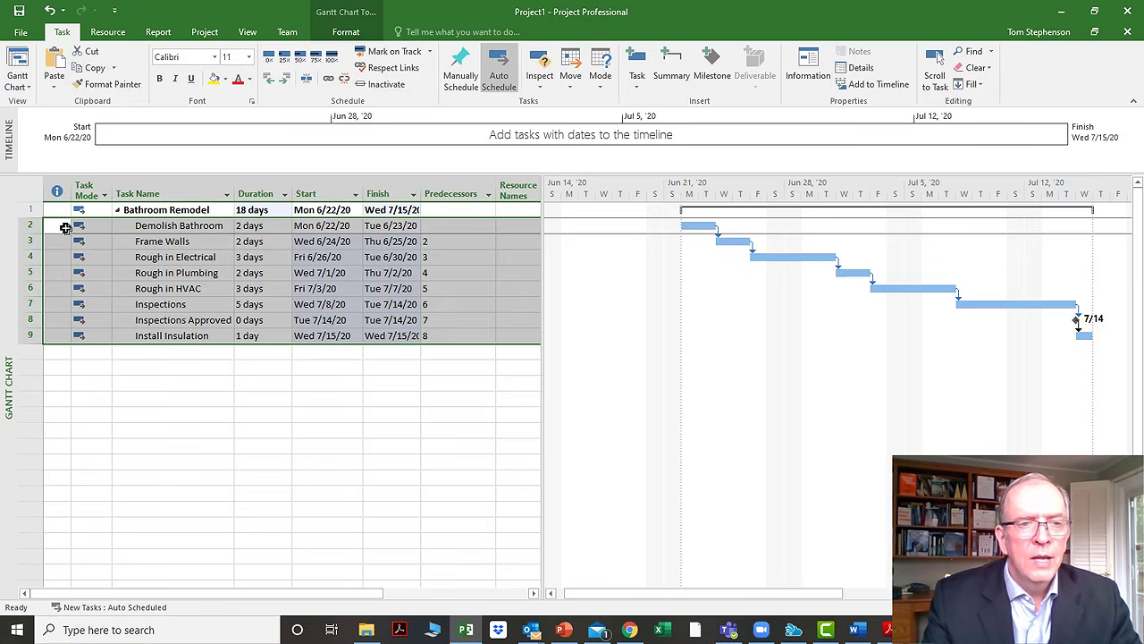
left_click(168, 261)
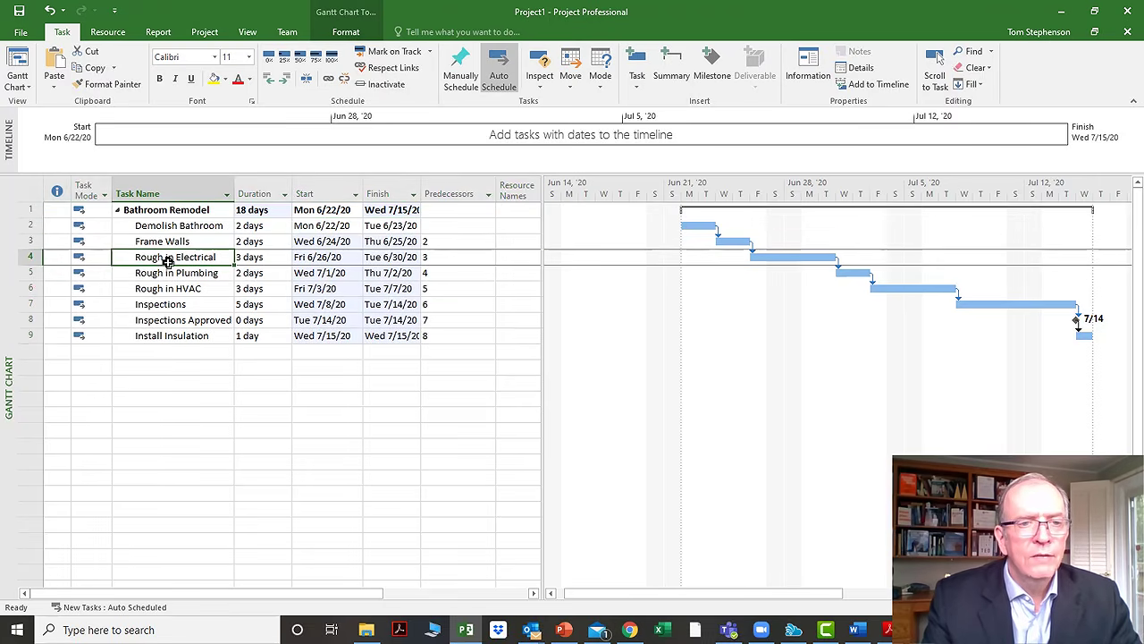
left_click(34, 227)
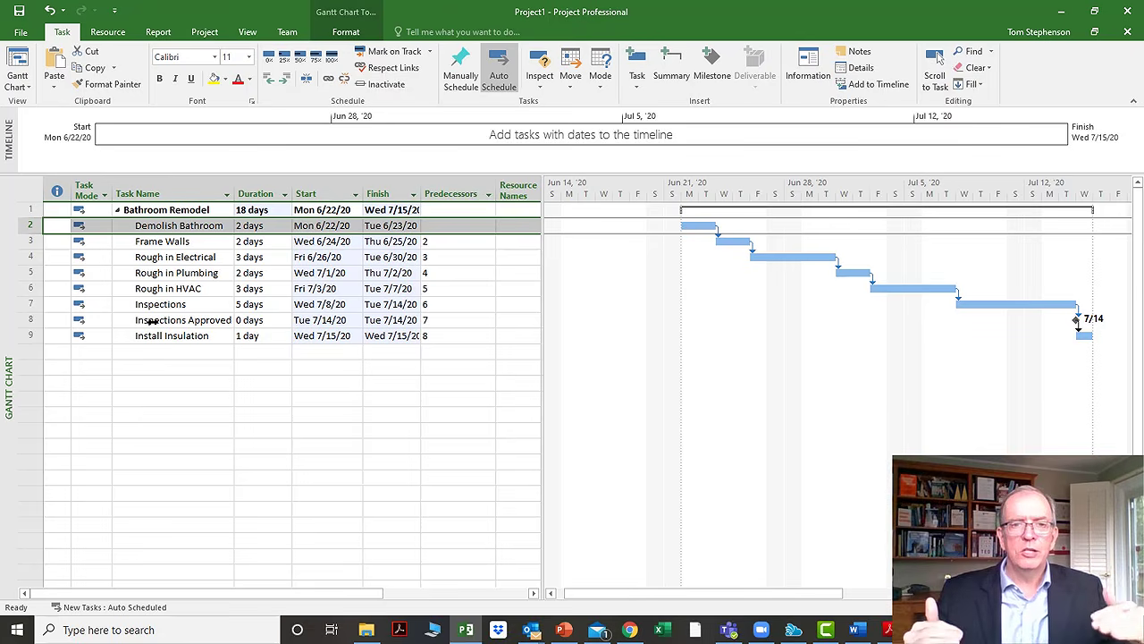
left_click(454, 241)
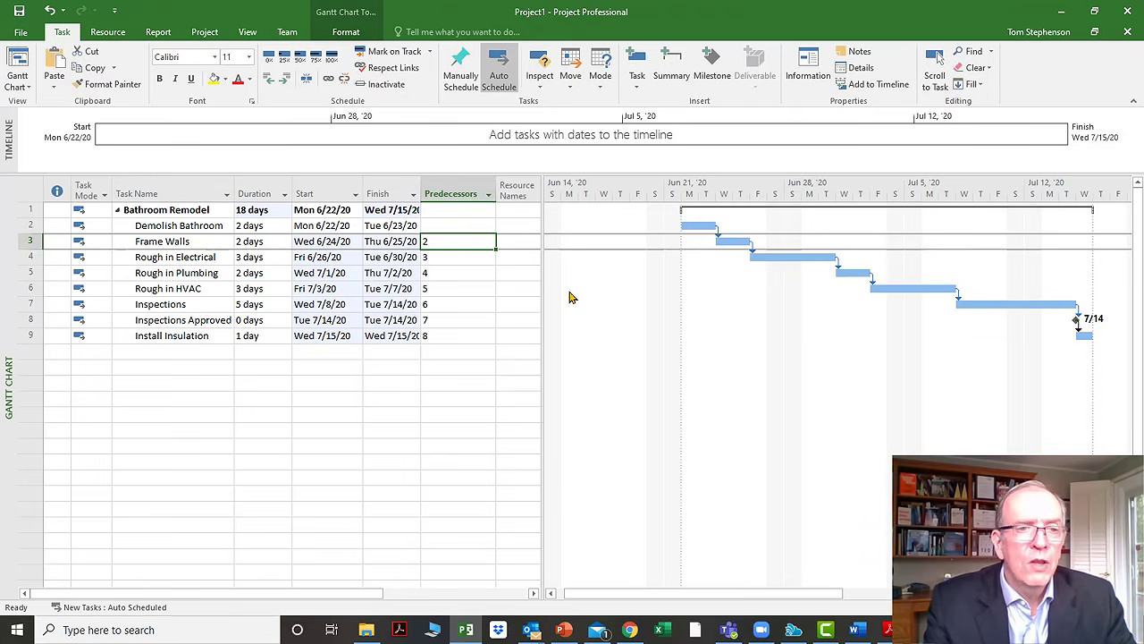
Step: Set the predecessor of both Rough in Plumbing and Rough in HVAC to task 3
left_click(431, 274)
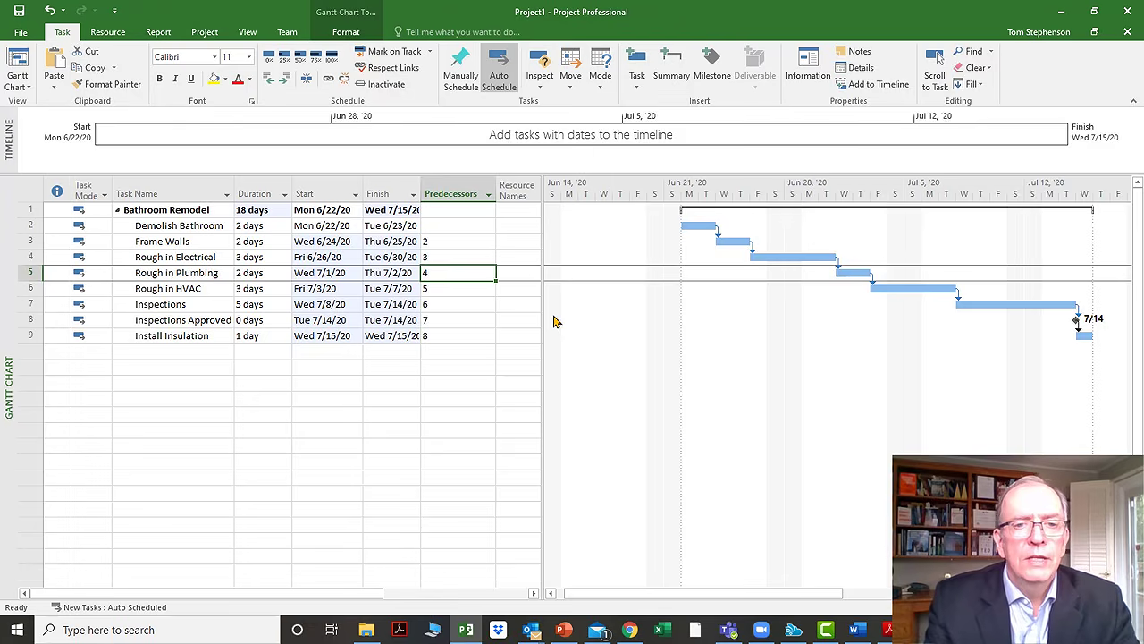
type("3")
key("Return")
type("3")
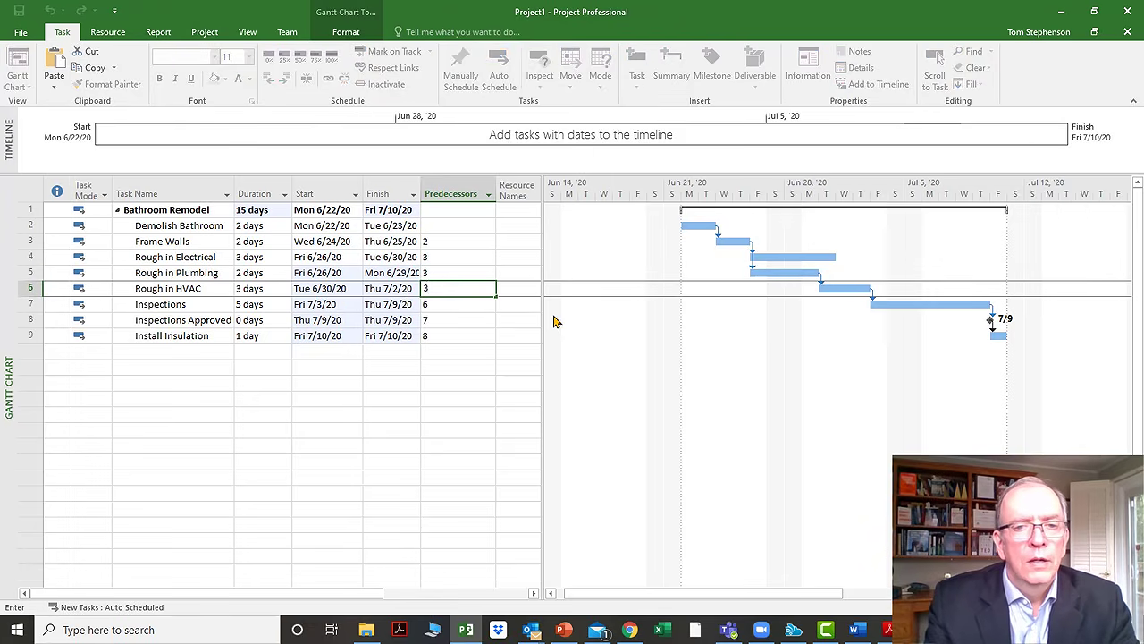
key("Return")
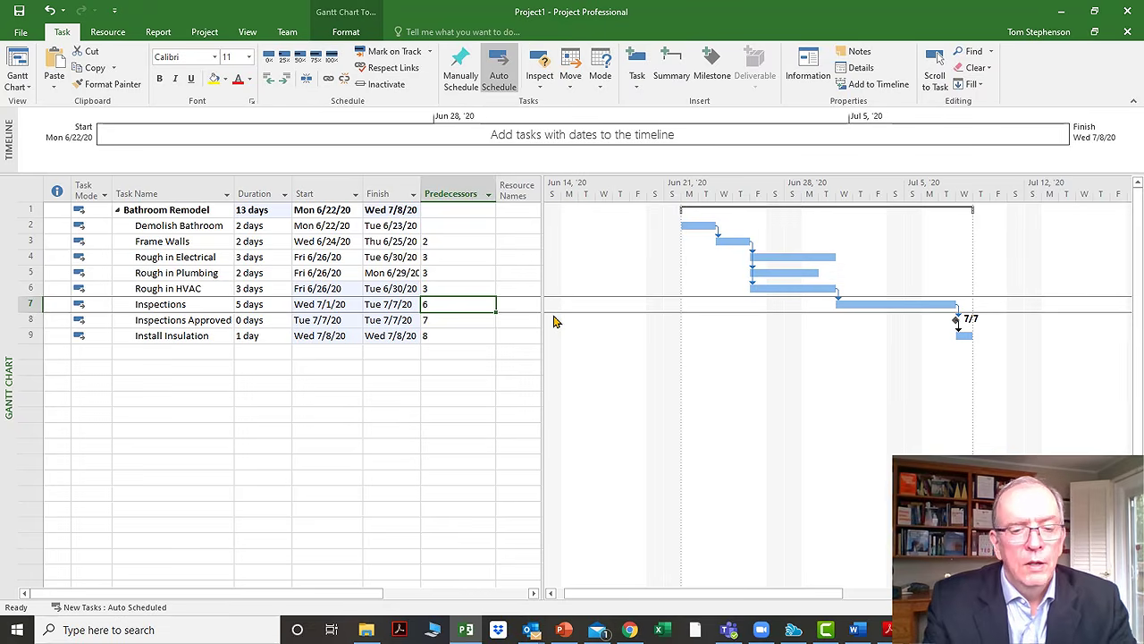
Step: Set the predecessors of Inspections to 4,5, leaving the Inspections Approved predecessor as it is
type("4,5")
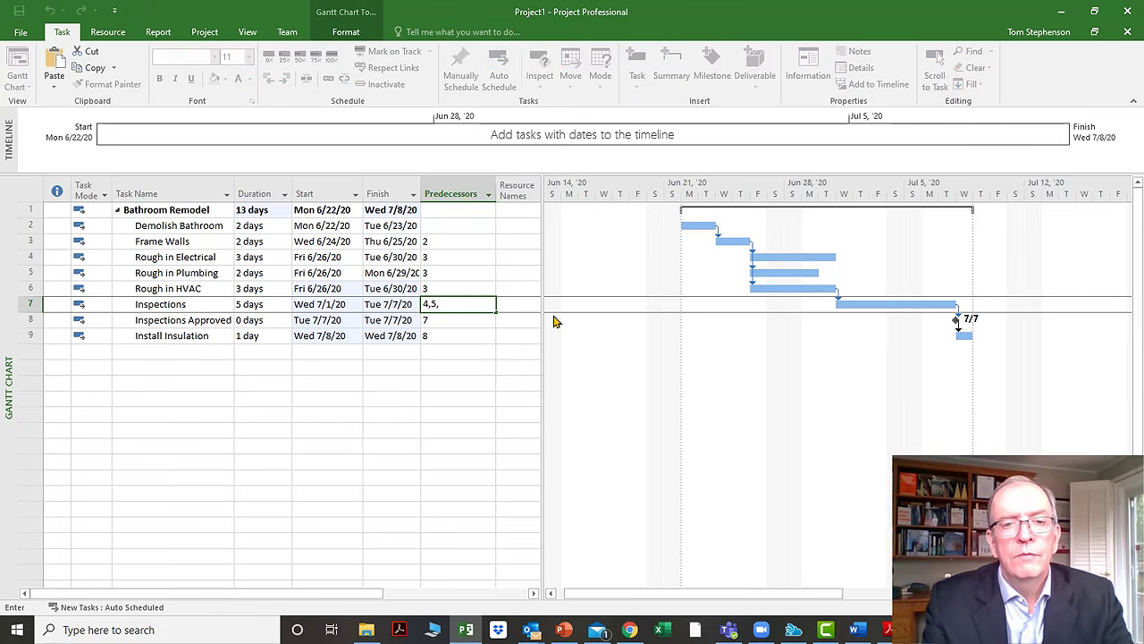
key("Return")
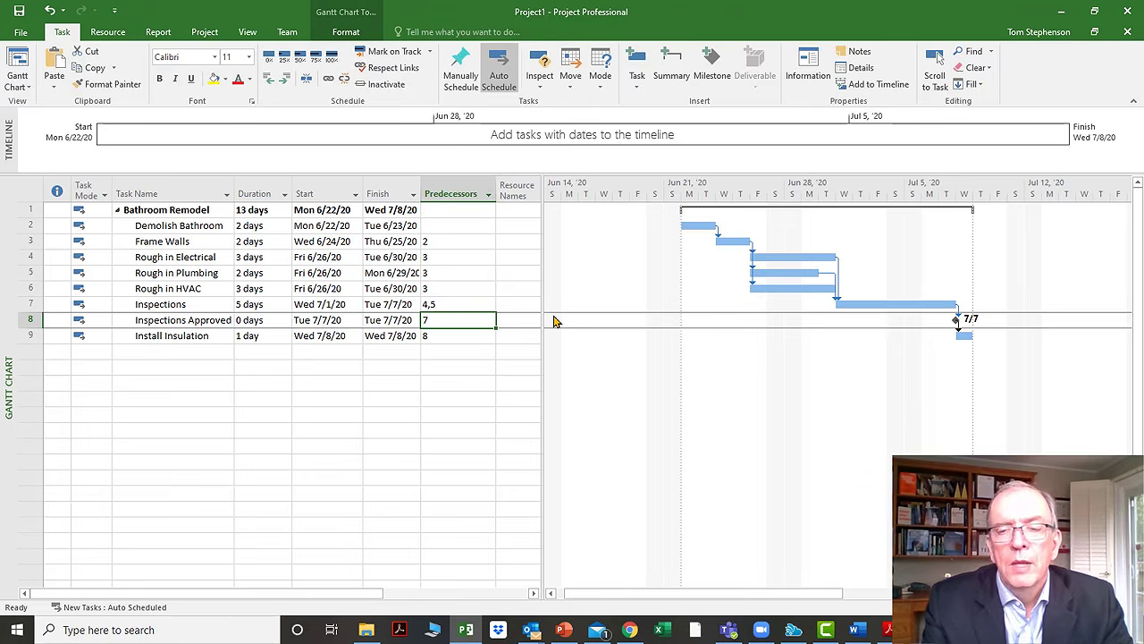
type("k")
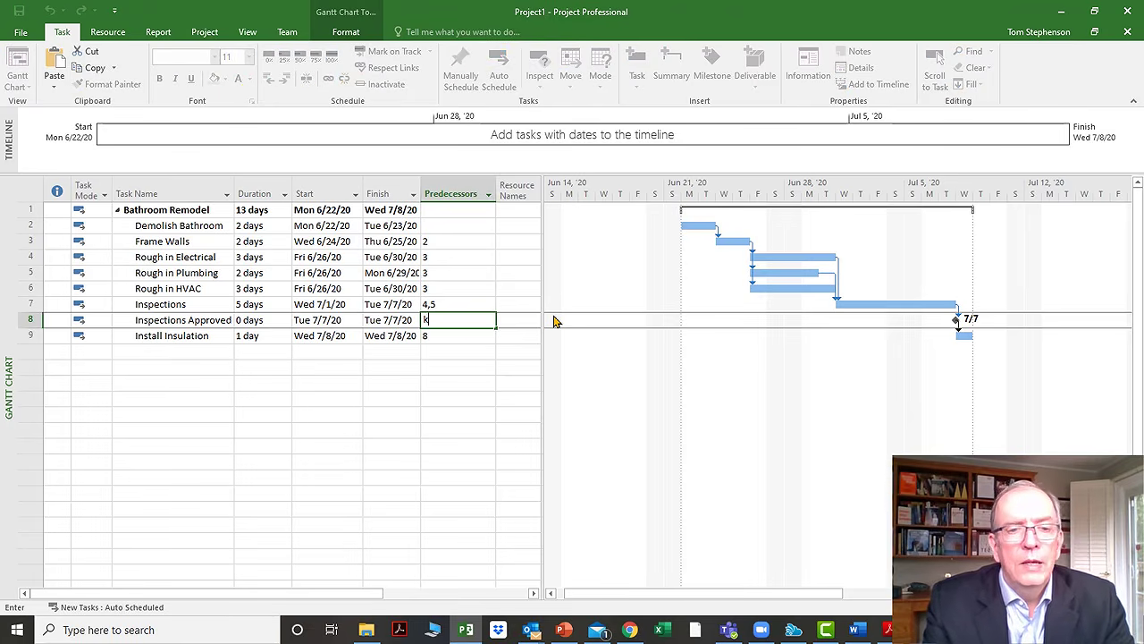
key("Escape")
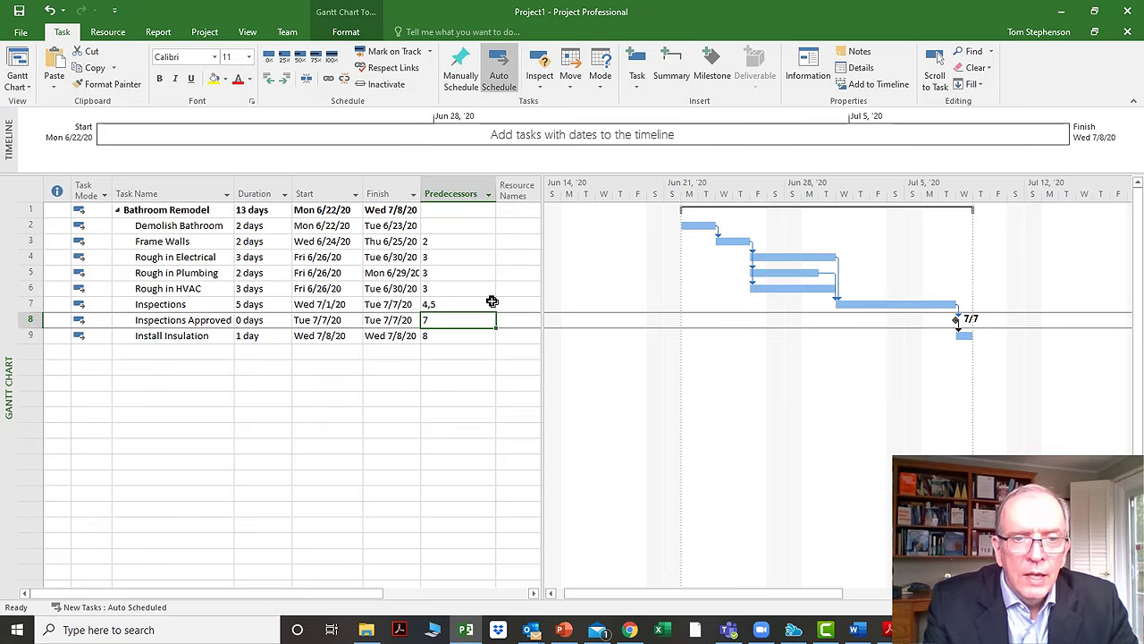
Step: Check the link lines leading into Inspections and widen the task table beyond the Resource Names column
left_click(460, 304)
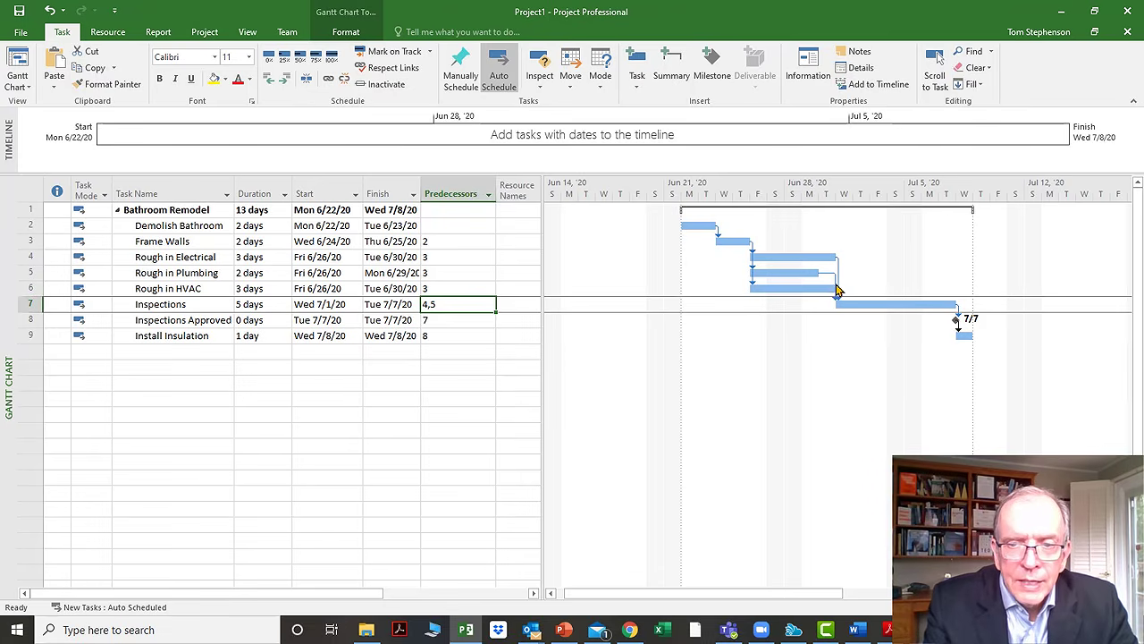
mouse_move(837, 296)
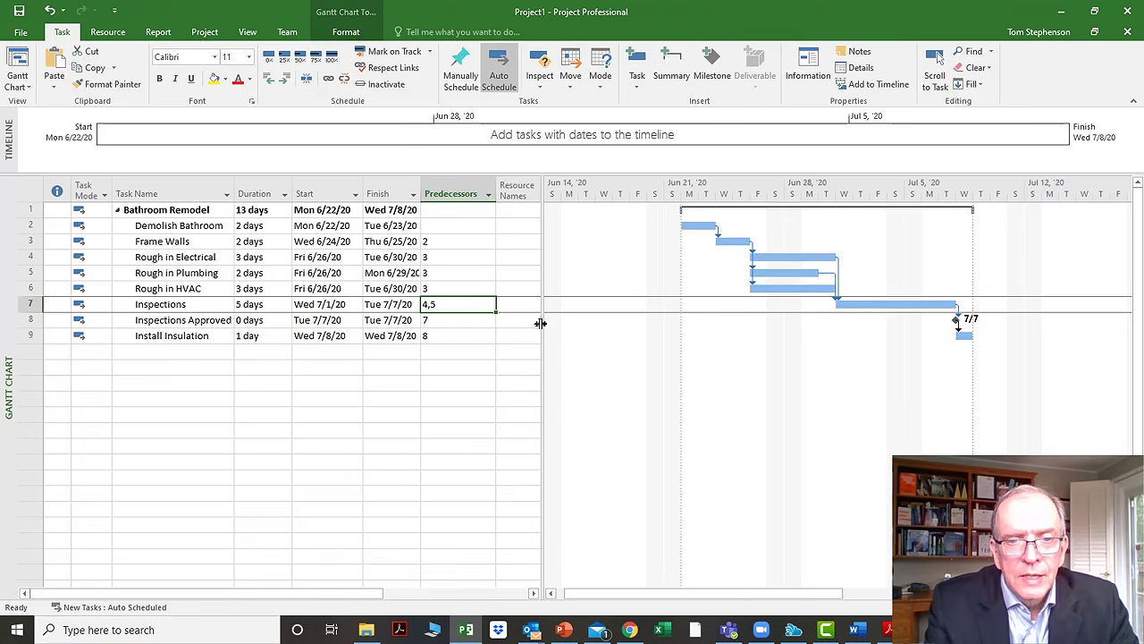
left_click_drag(540, 323, 631, 314)
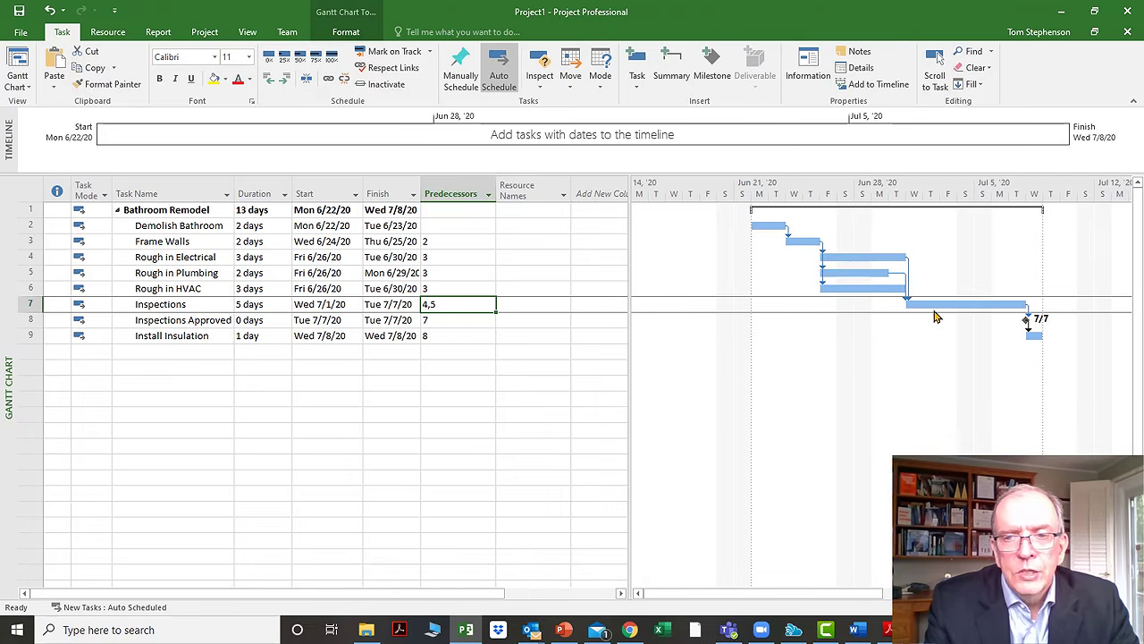
Step: Try a duration of 5 days for Rough in HVAC and set it back to 3 days
left_click(268, 289)
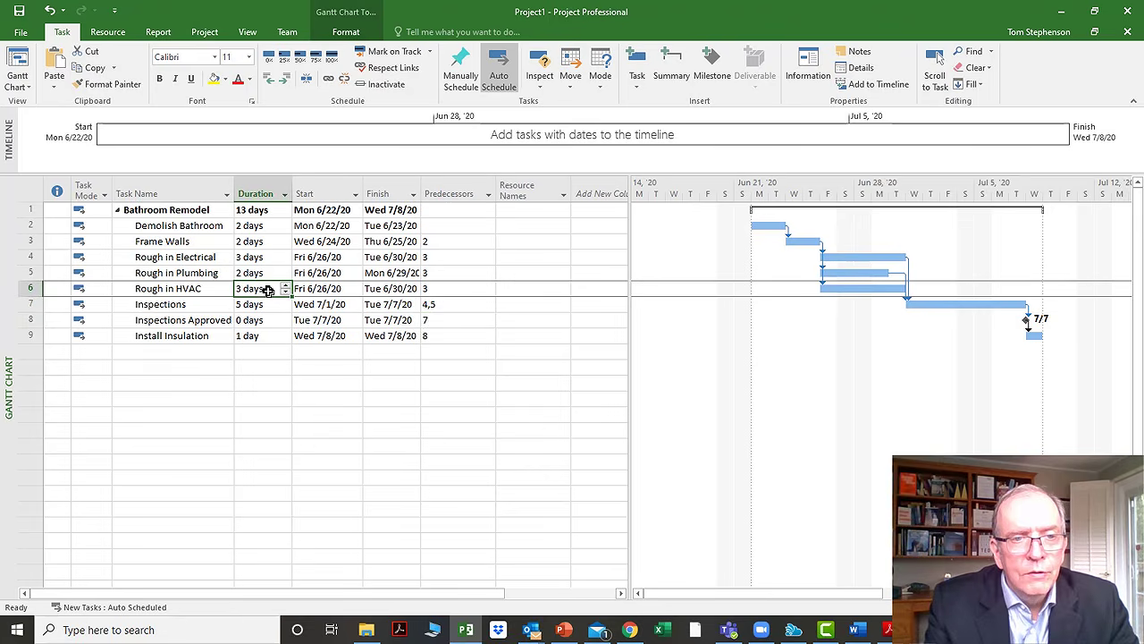
type("5")
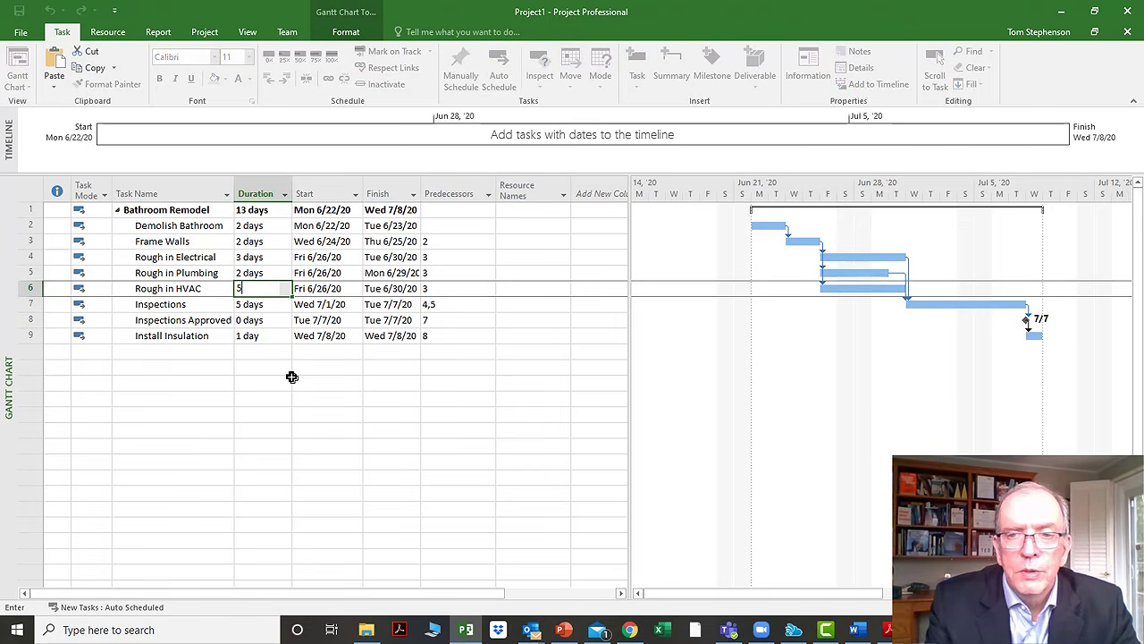
key("Return")
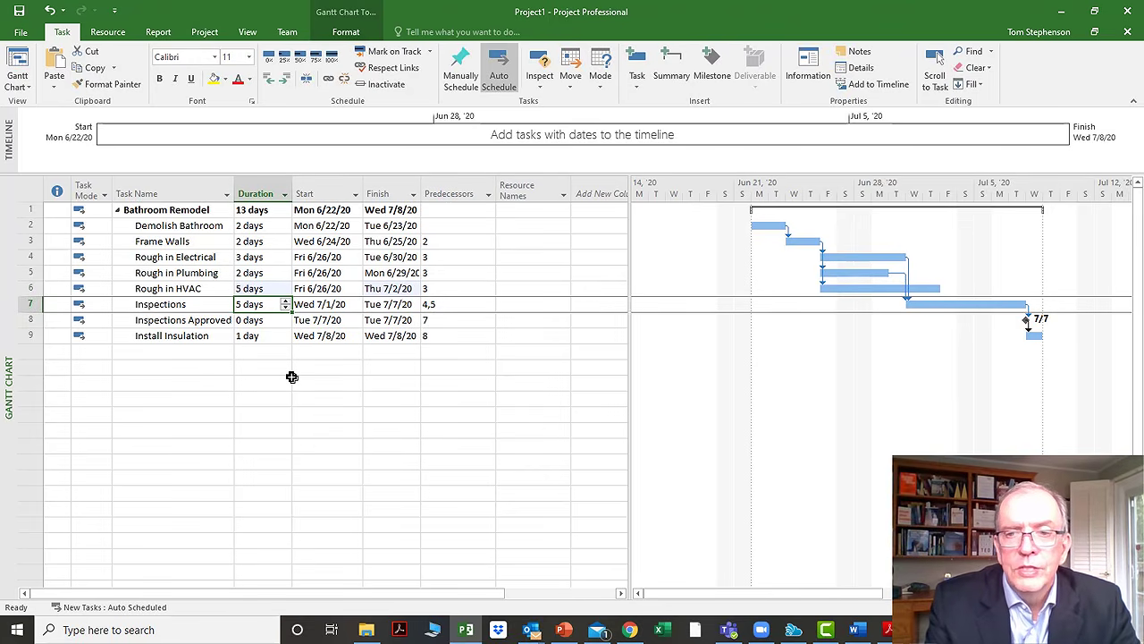
left_click(249, 292)
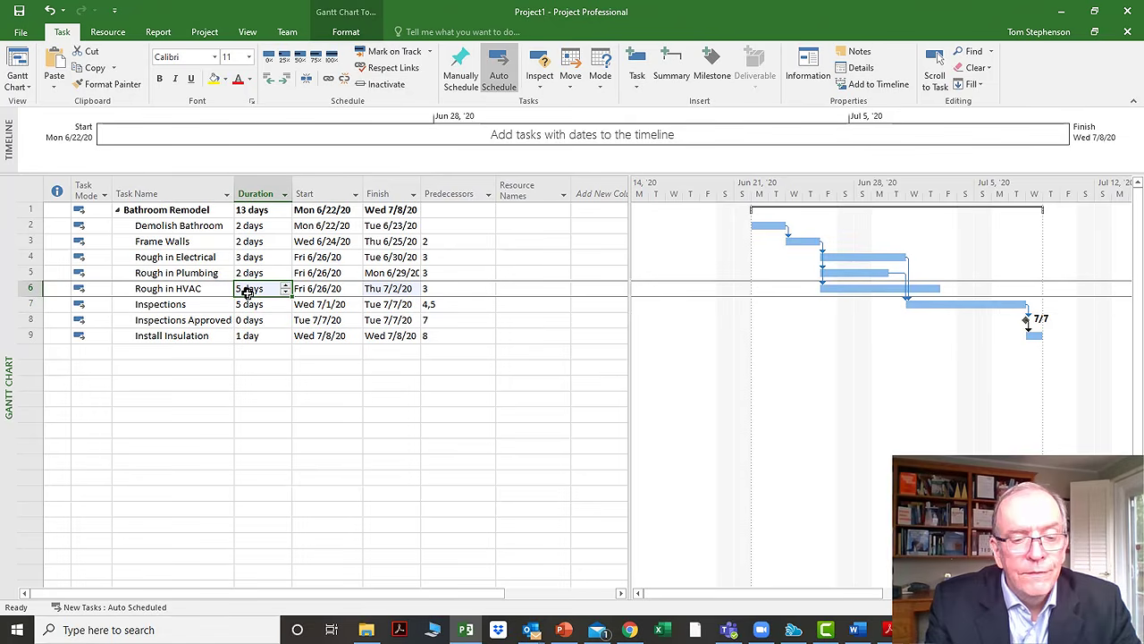
type("3")
key("Return")
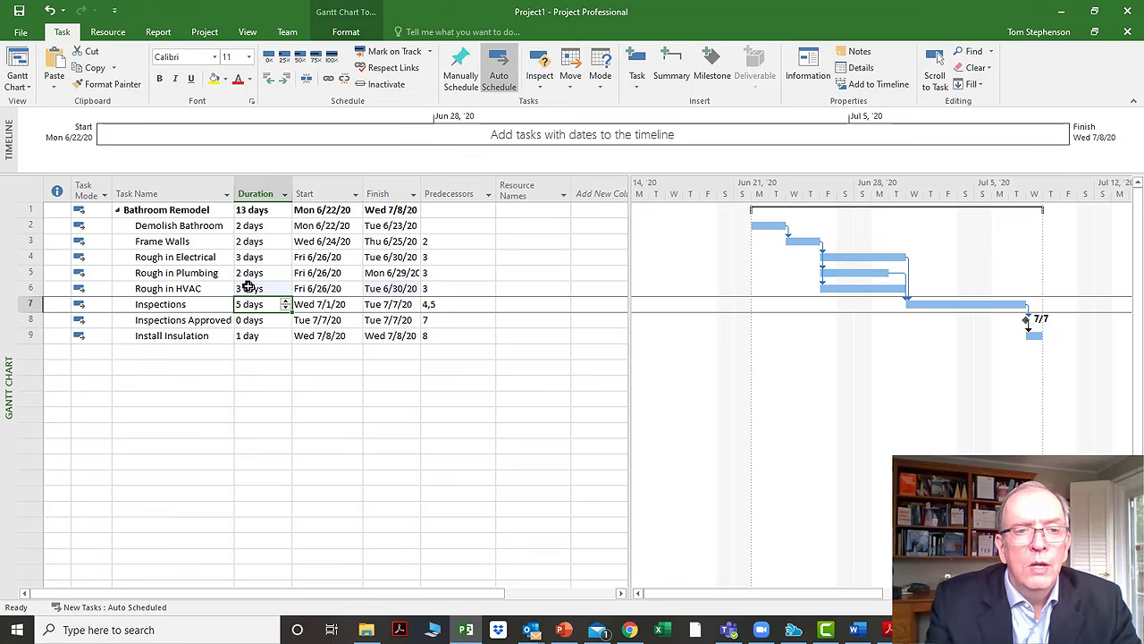
Step: Set the duration of Rough in HVAC to 2 days
left_click(248, 290)
type("2")
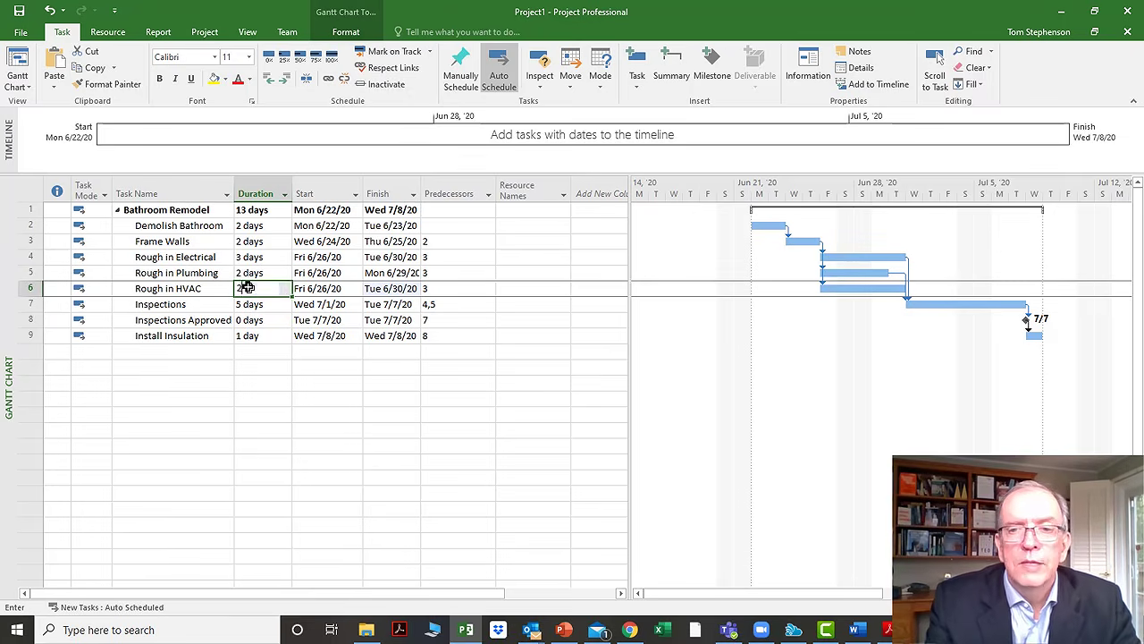
key("Return")
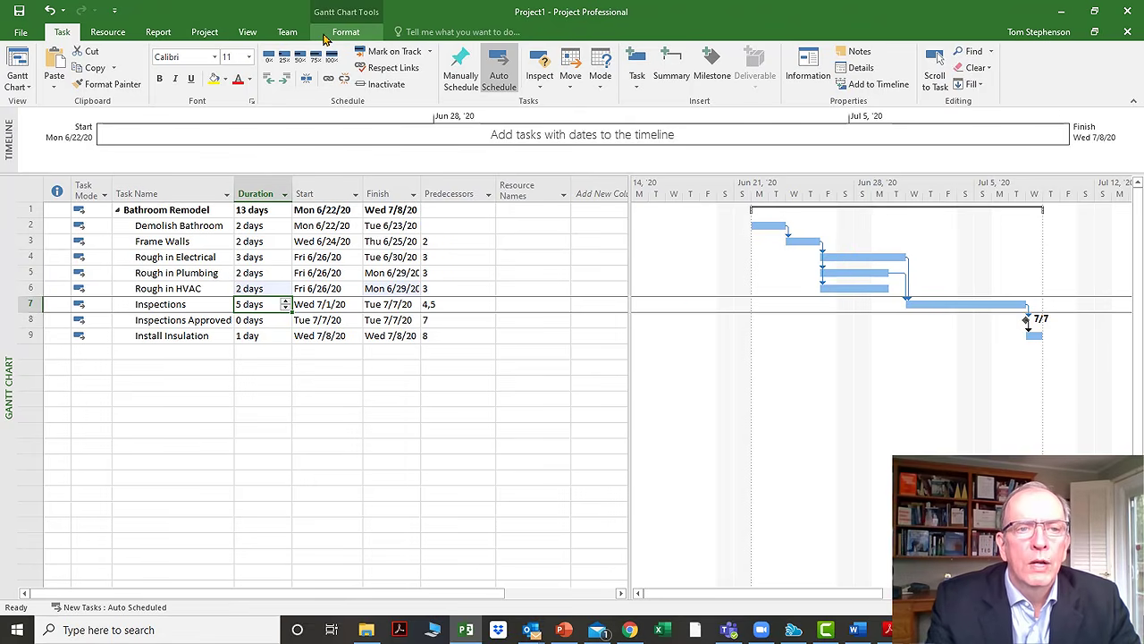
Step: Highlight the critical tasks in the Gantt chart
left_click(248, 32)
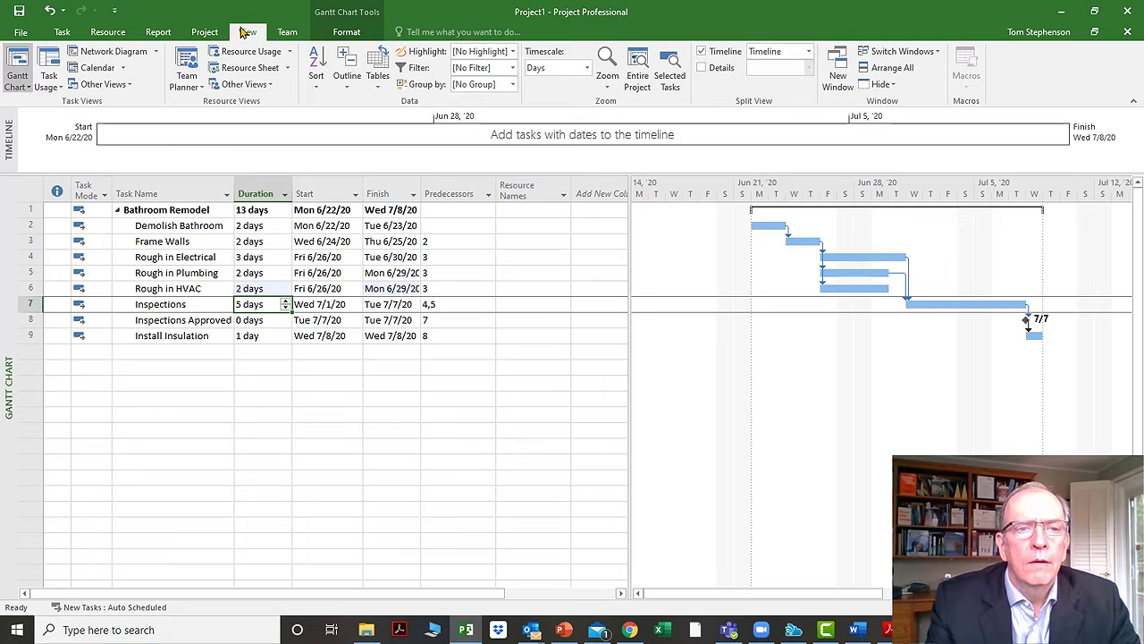
left_click(366, 32)
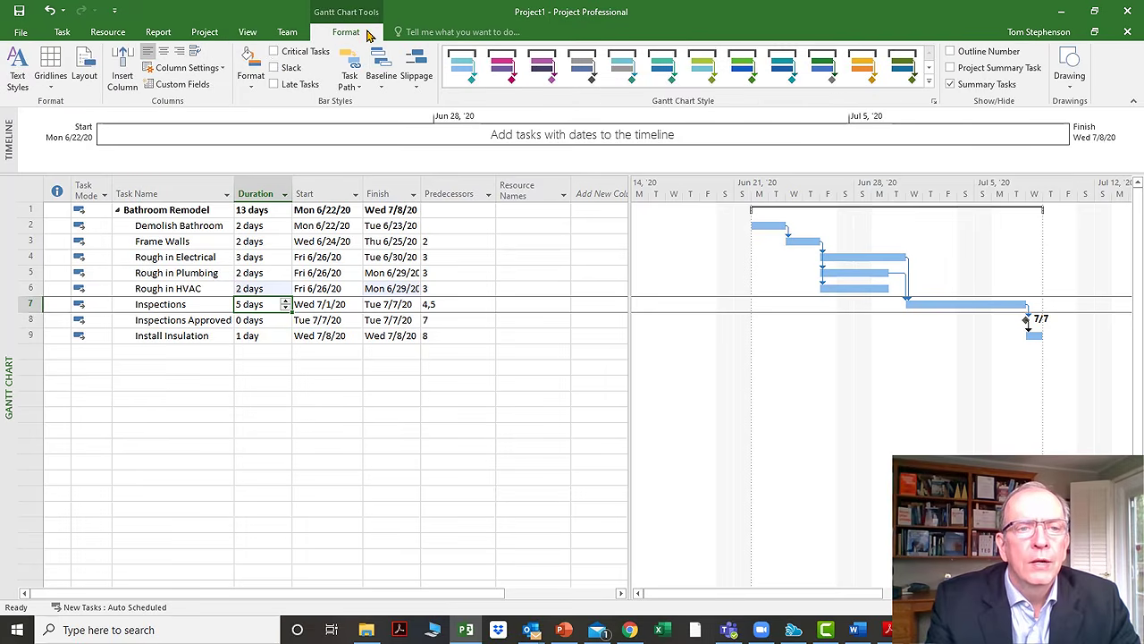
left_click(275, 52)
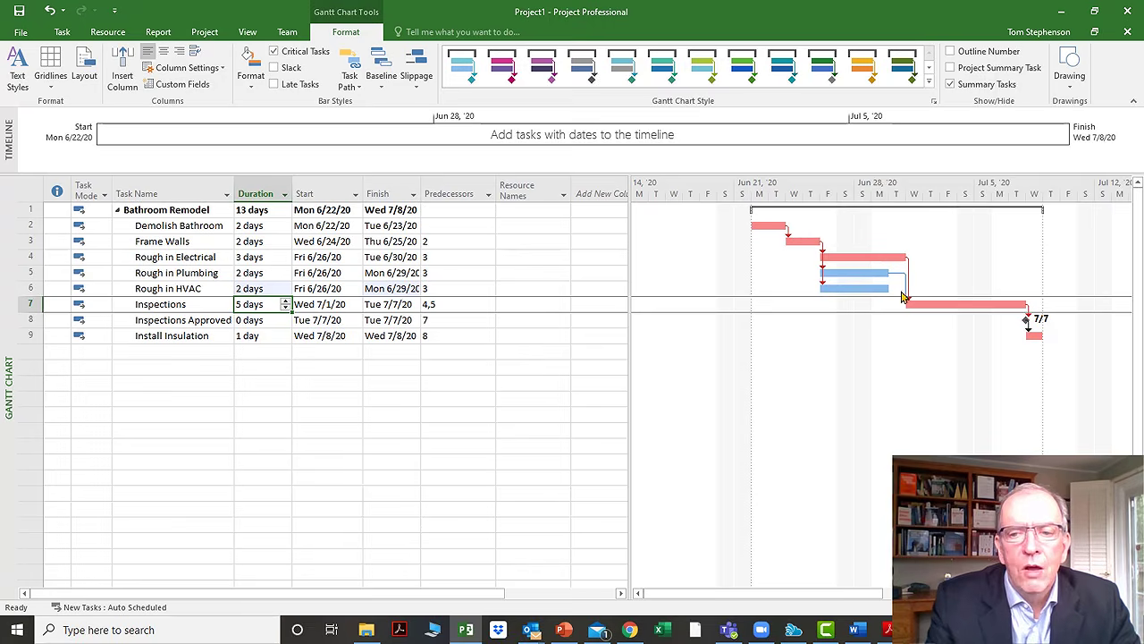
Step: Increase the Rough in HVAC duration to 3 days and check its bar against the start of Inspections
left_click(284, 292)
left_click(285, 284)
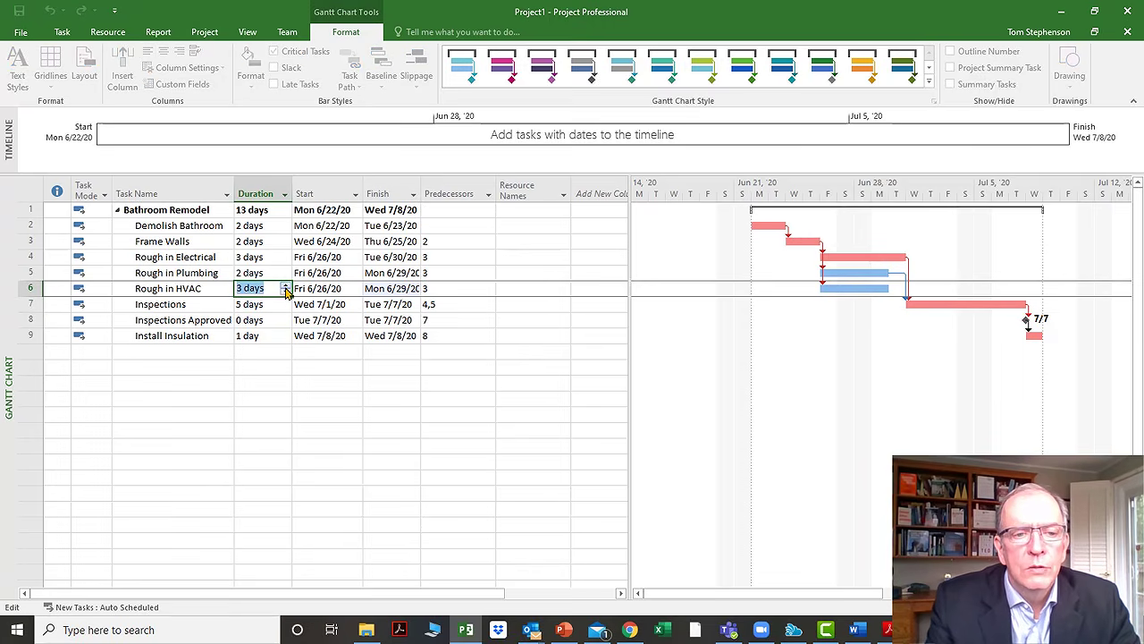
left_click(282, 357)
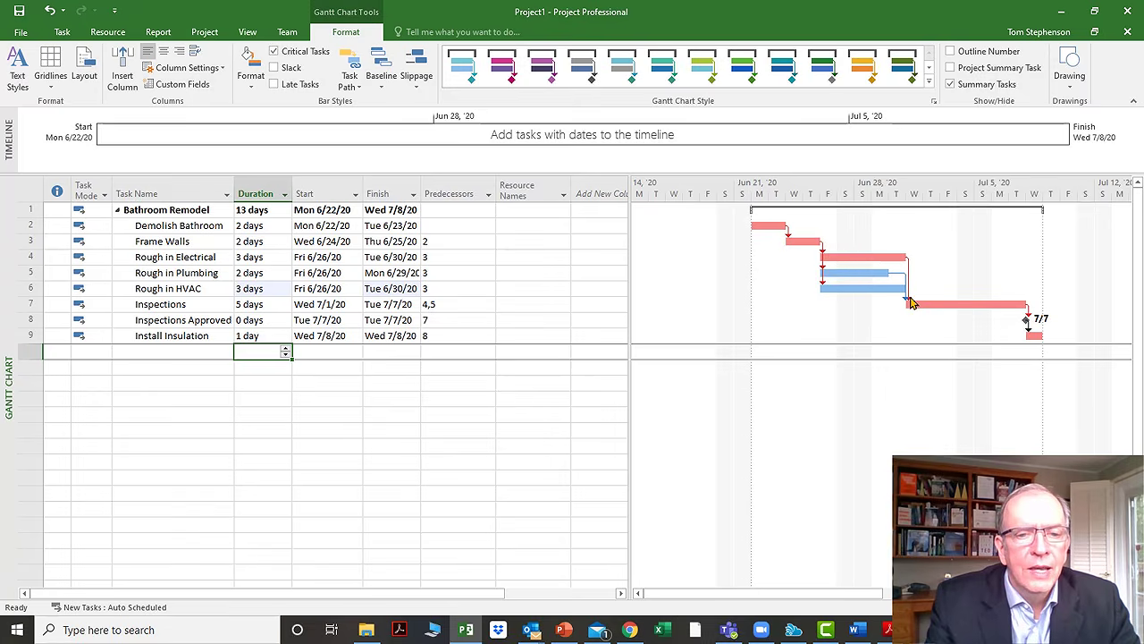
mouse_move(910, 302)
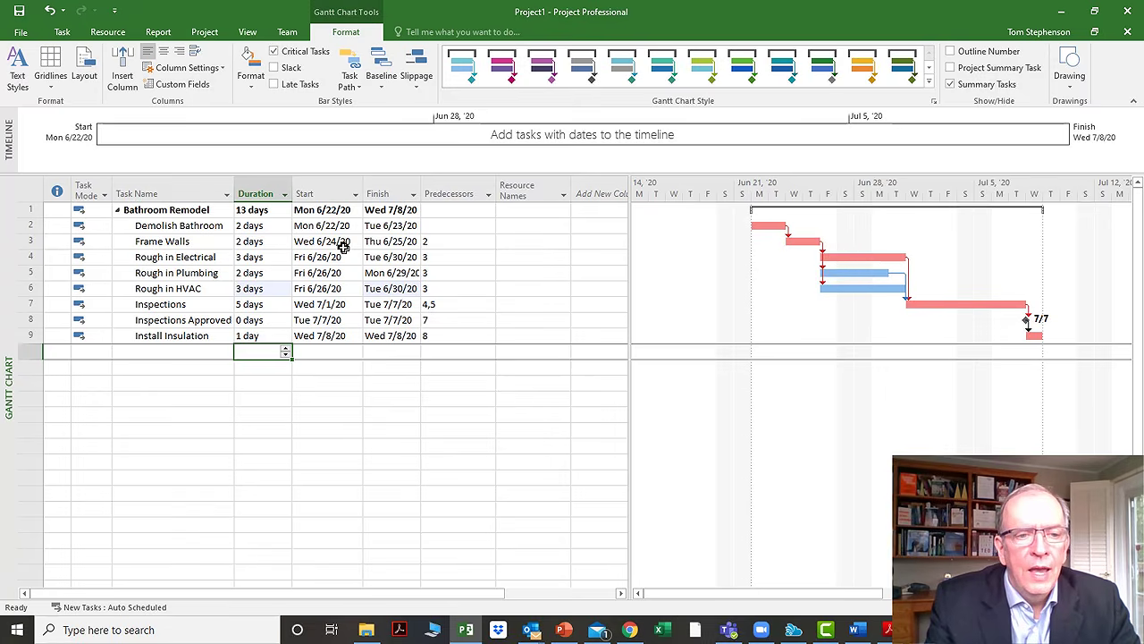
Step: Increase the duration of Rough in HVAC to 5 days
left_click(269, 289)
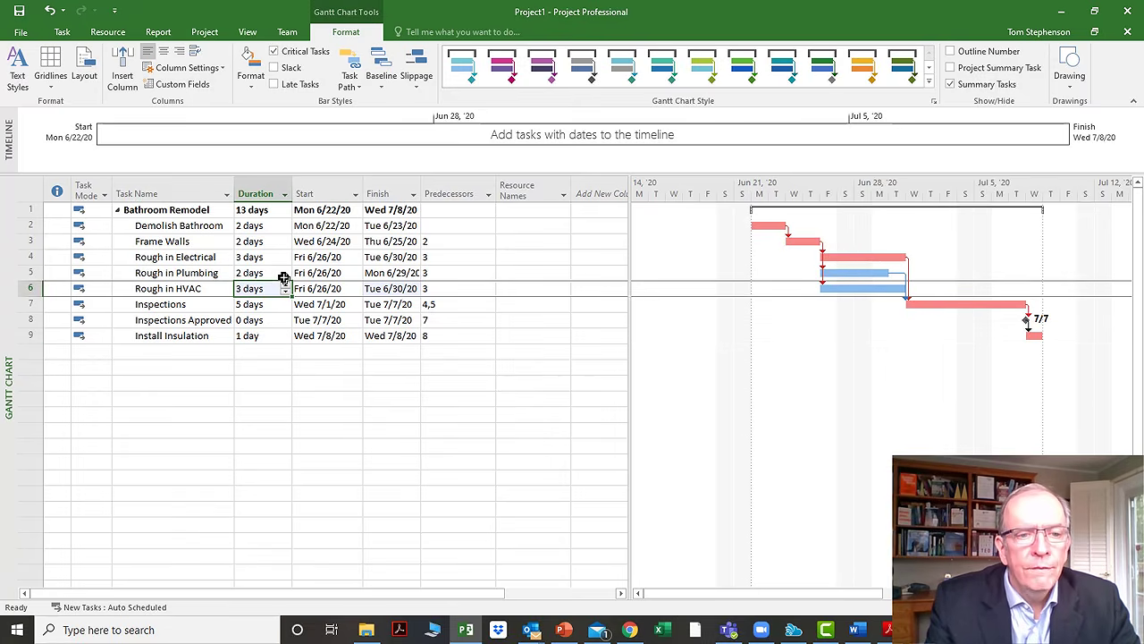
left_click(285, 284)
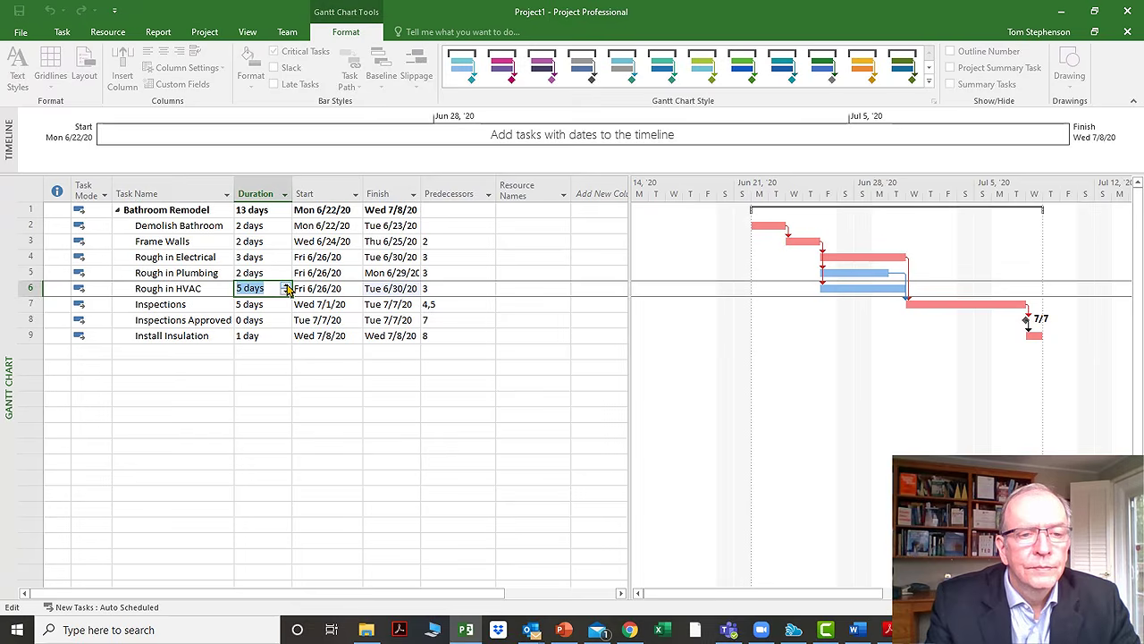
left_click(282, 396)
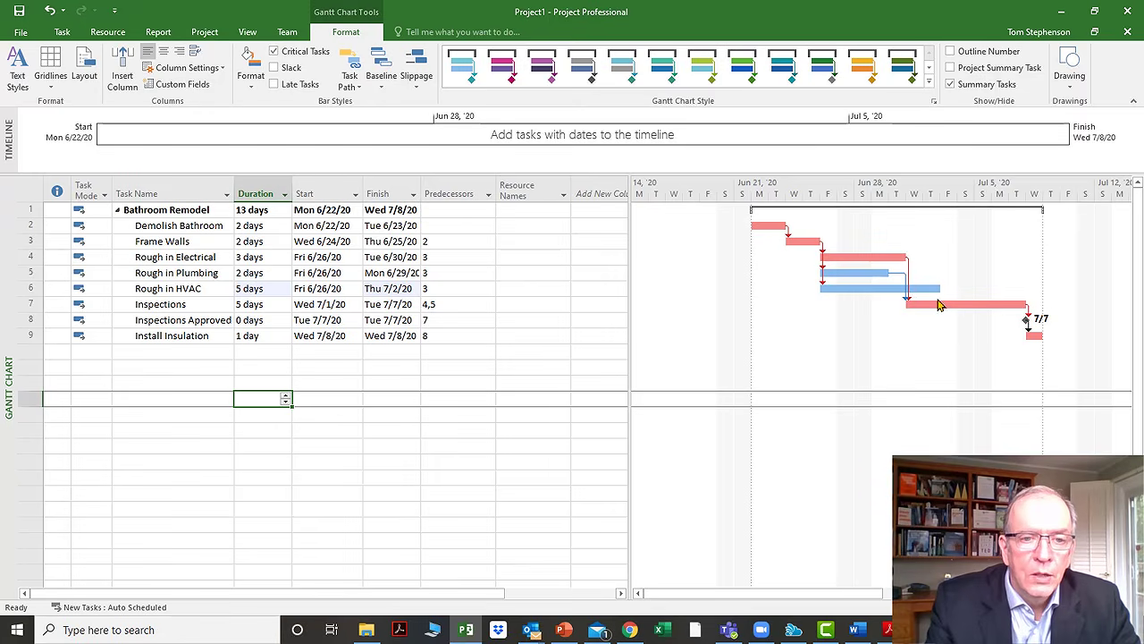
Step: Add task 6 to the predecessors of Inspections so that they read 4,5,6
left_click(443, 304)
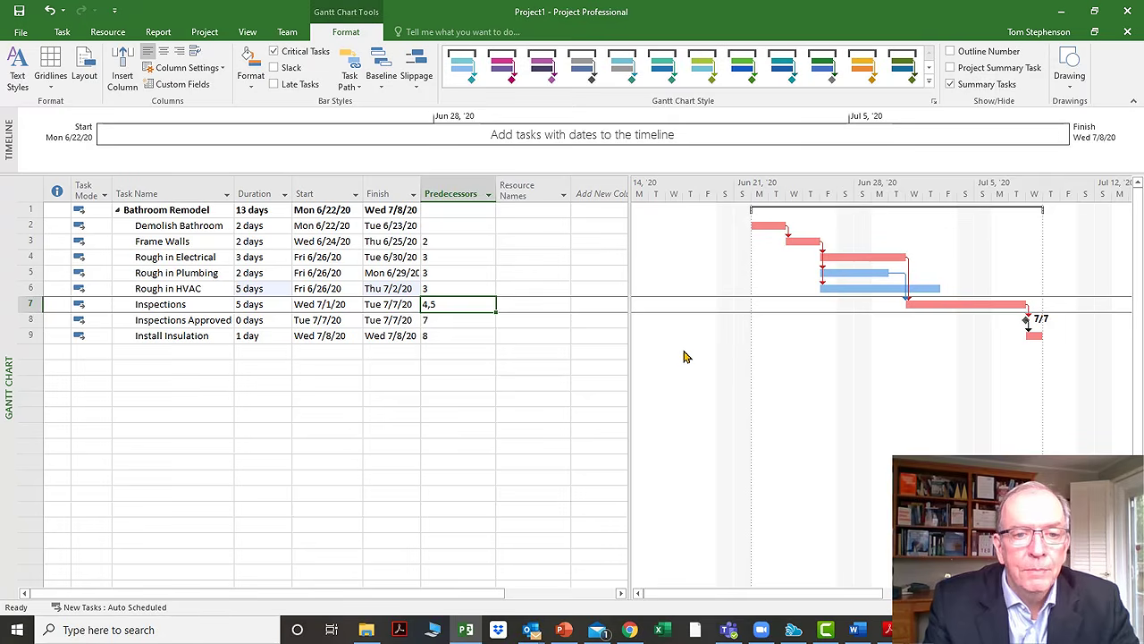
key("F2")
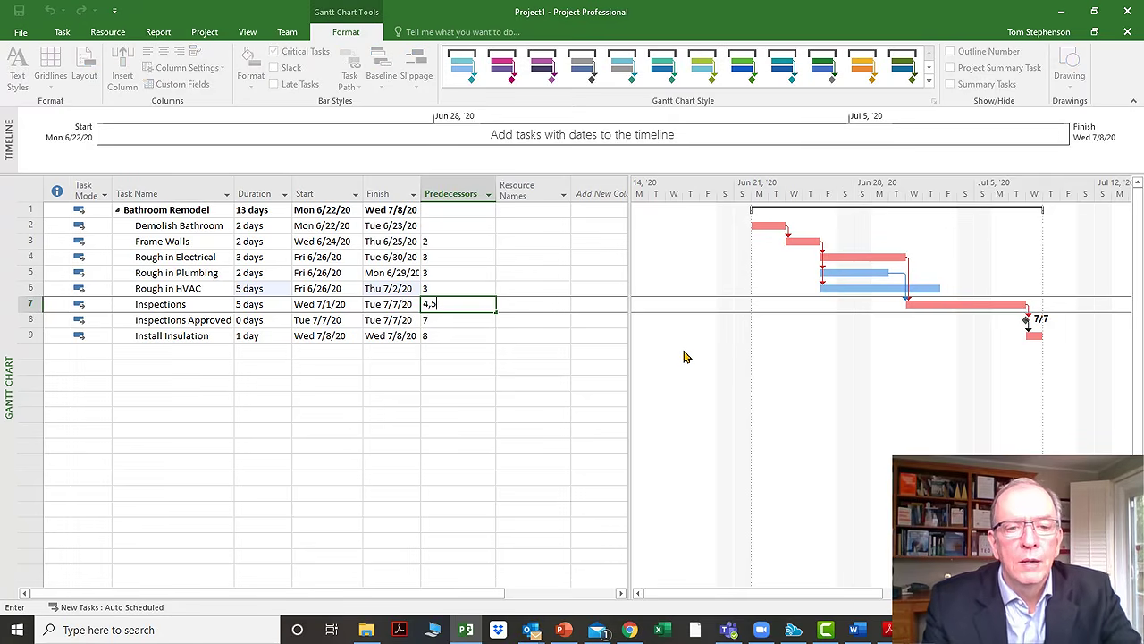
key("Return")
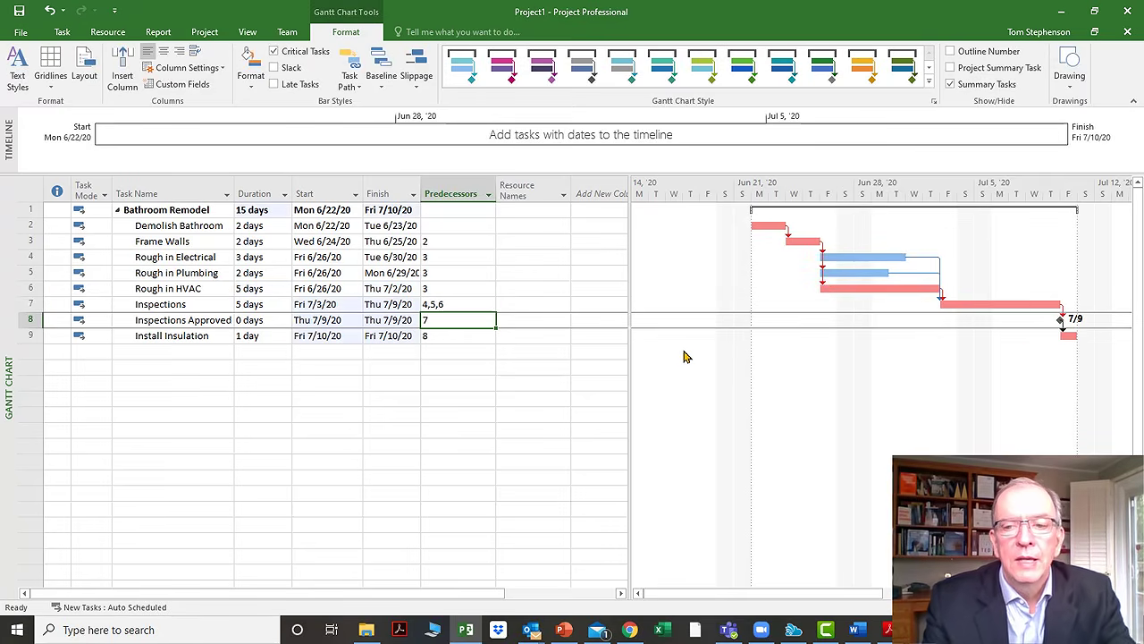
Step: Reduce the duration of Rough in HVAC to 3 days
left_click(272, 304)
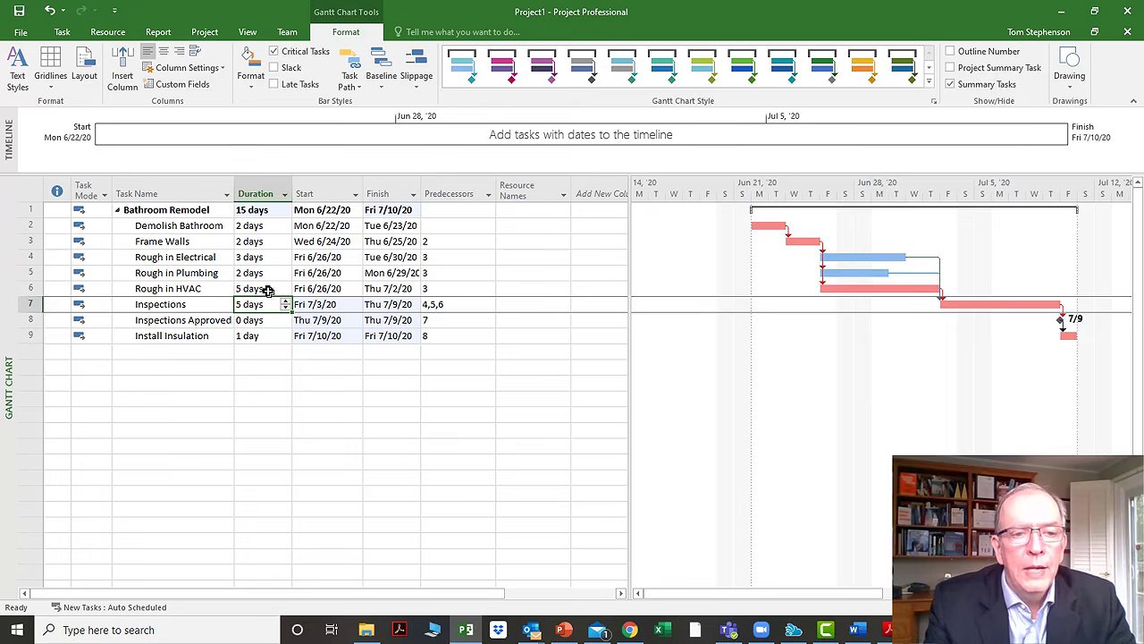
left_click(269, 290)
left_click(285, 293)
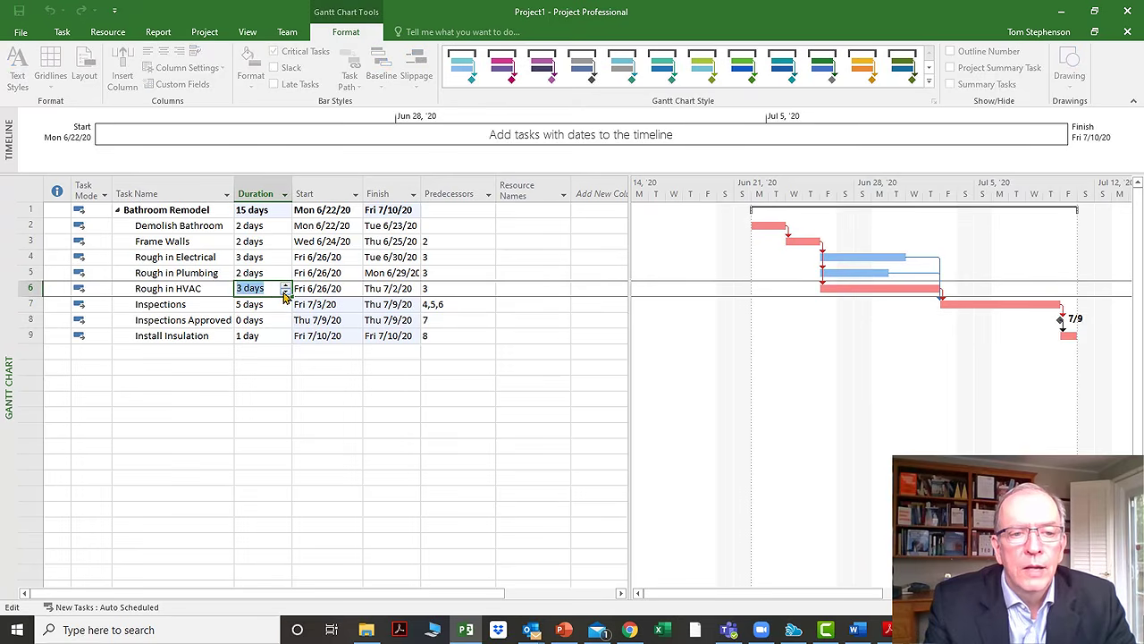
left_click(284, 351)
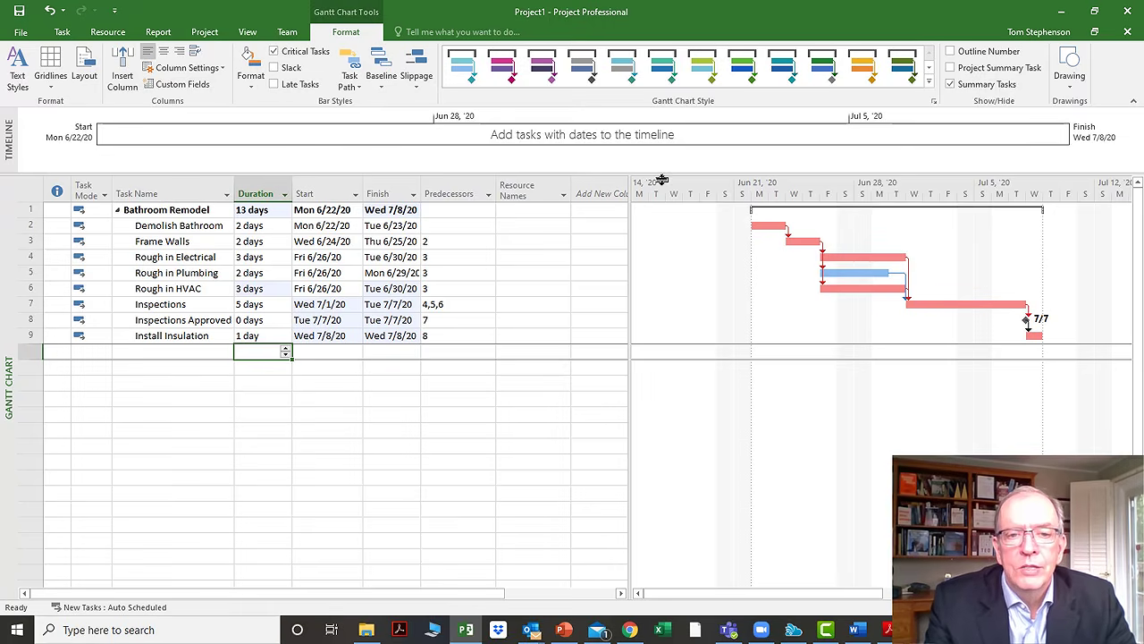
Step: Insert a Successors column ahead of Resource Names and compare the Frame Walls successors with the predecessors
left_click(521, 192)
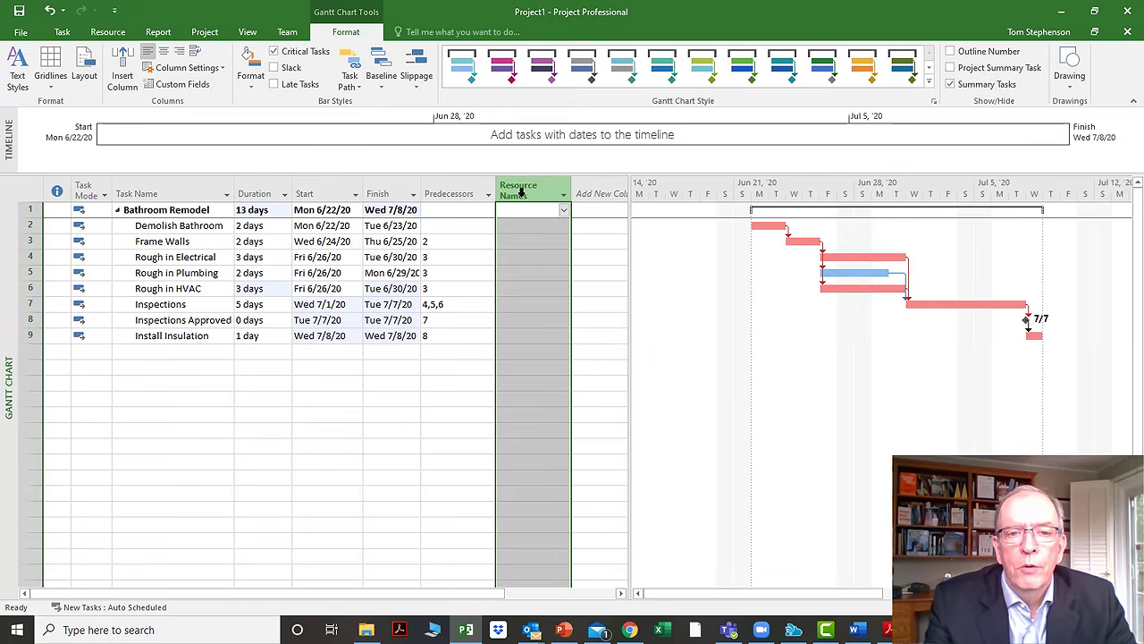
right_click(543, 272)
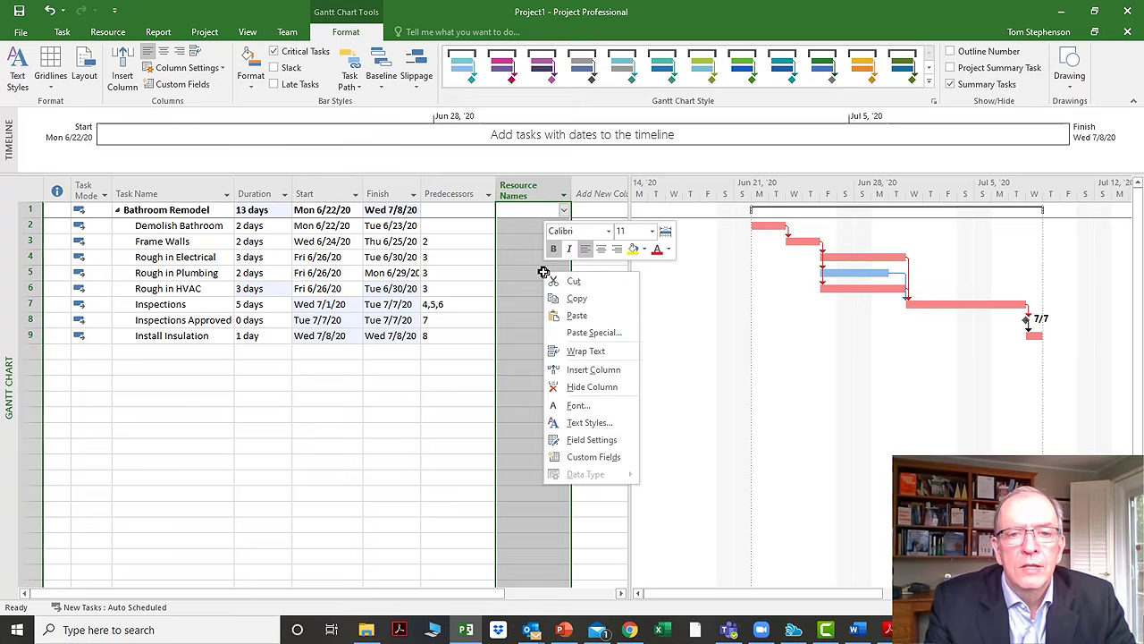
left_click(518, 188)
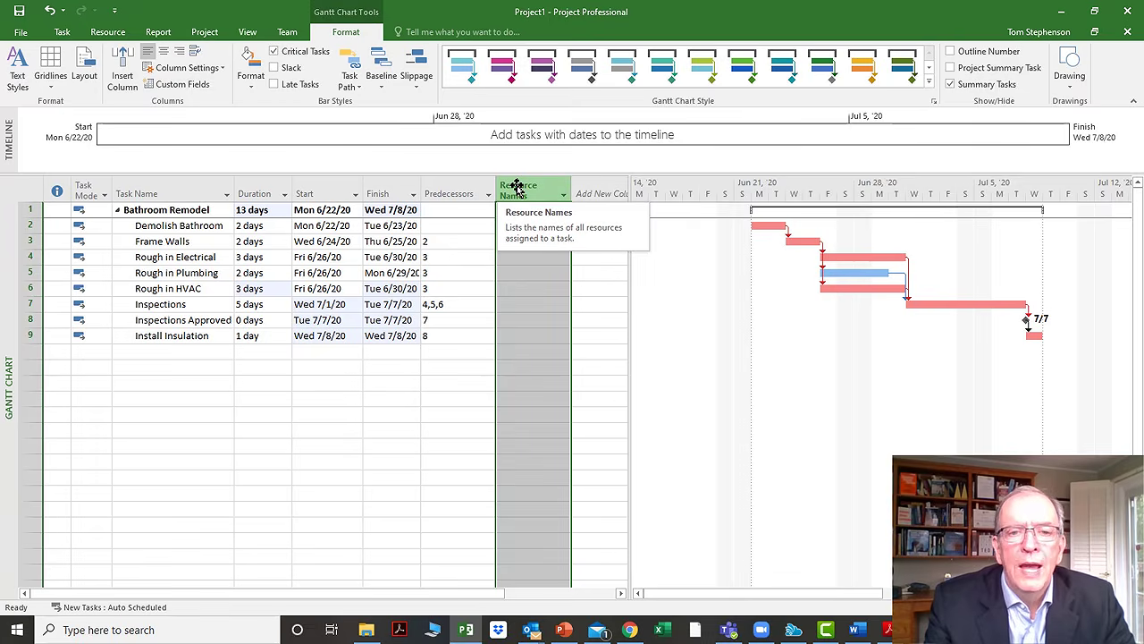
right_click(517, 186)
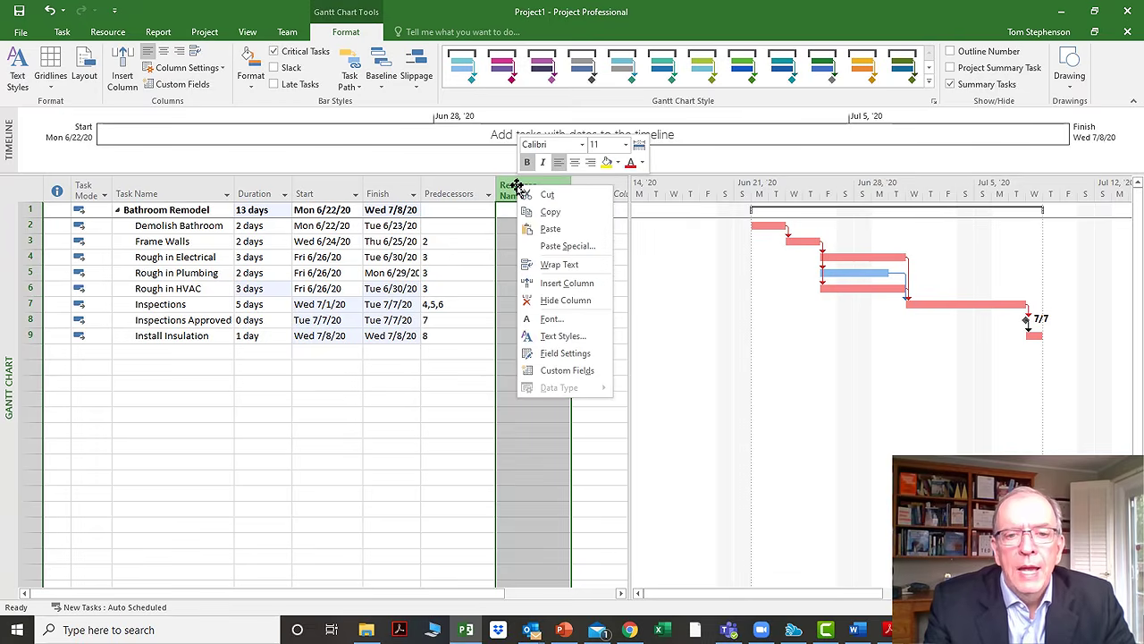
left_click(545, 285)
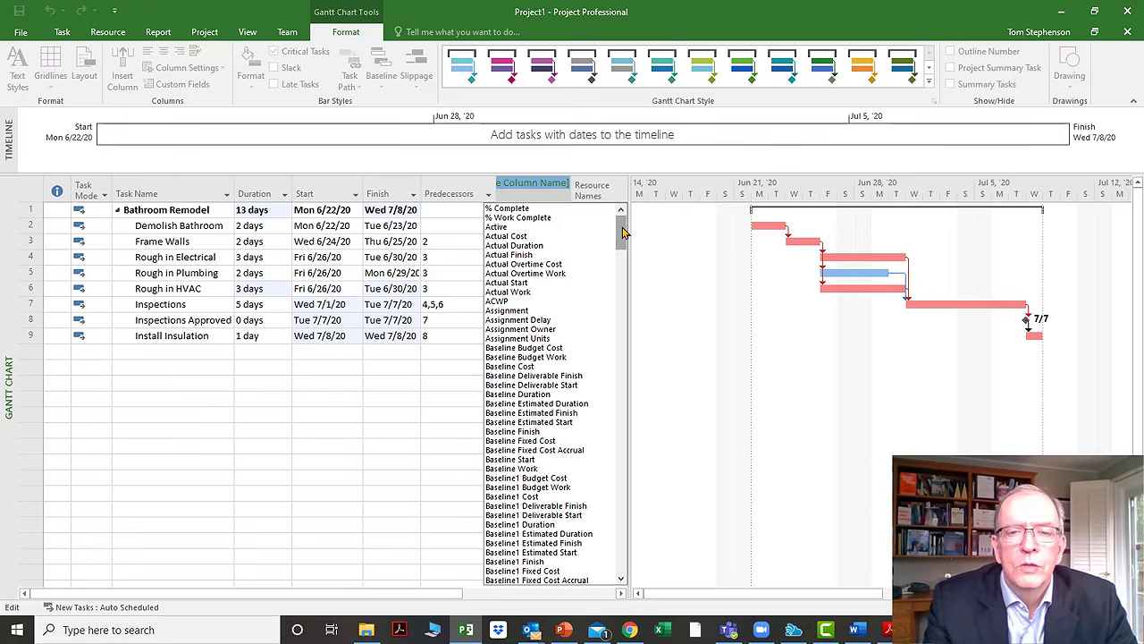
type("s")
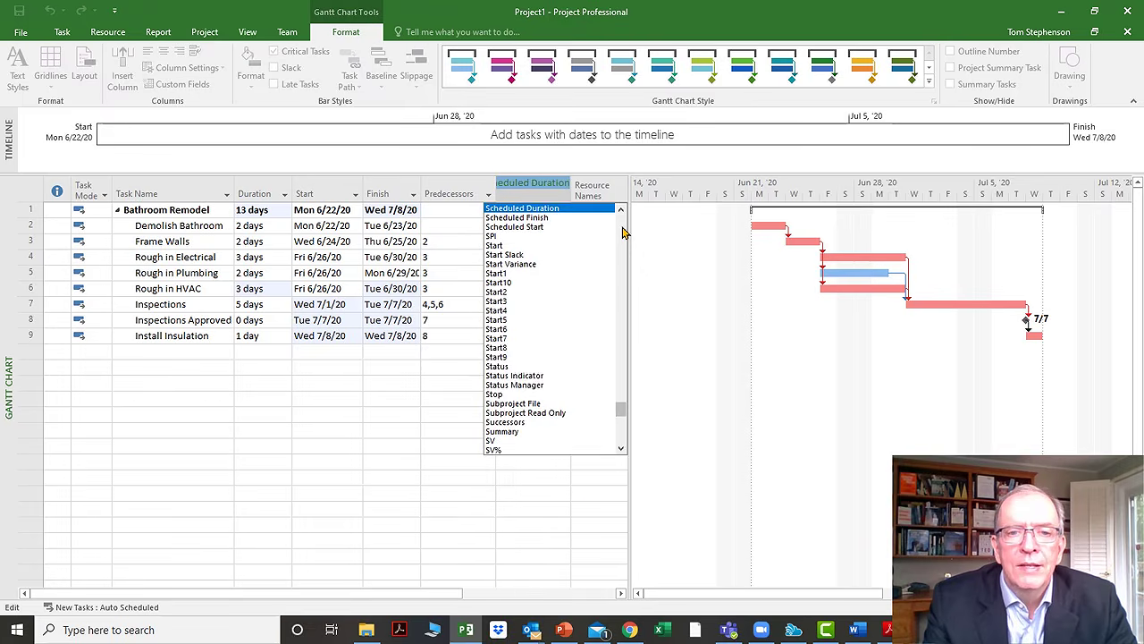
left_click(514, 422)
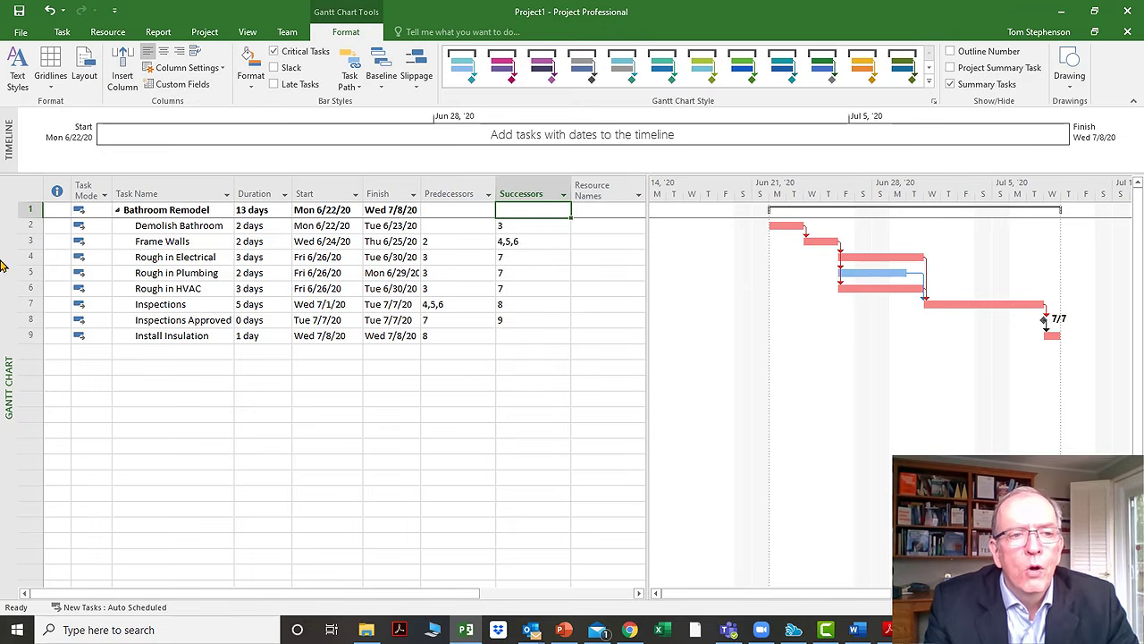
left_click(21, 242)
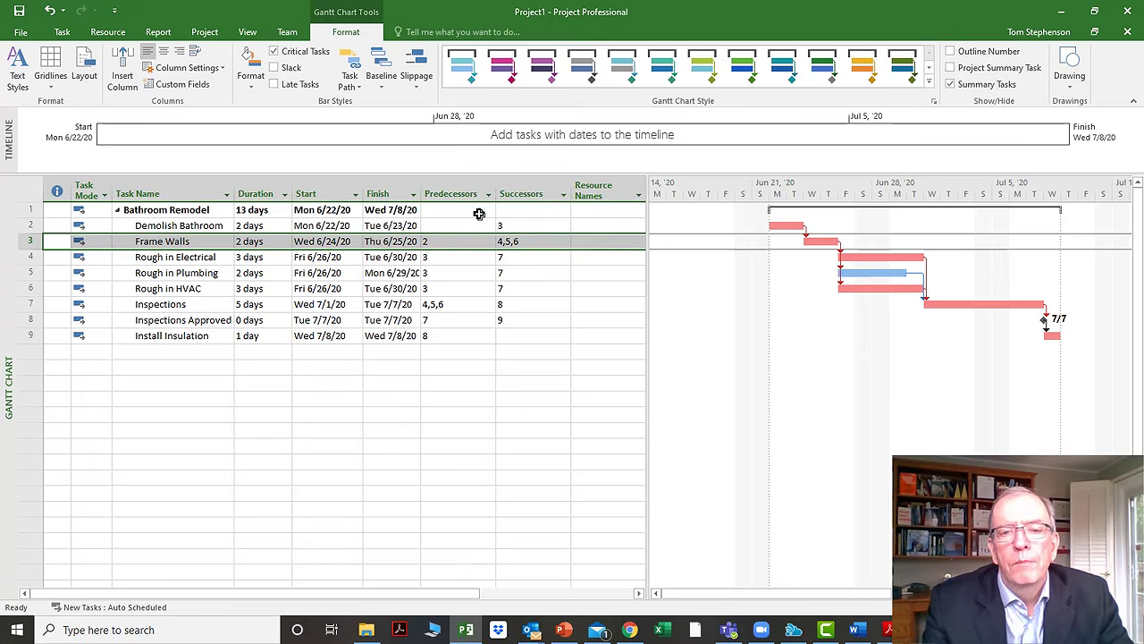
left_click(523, 191)
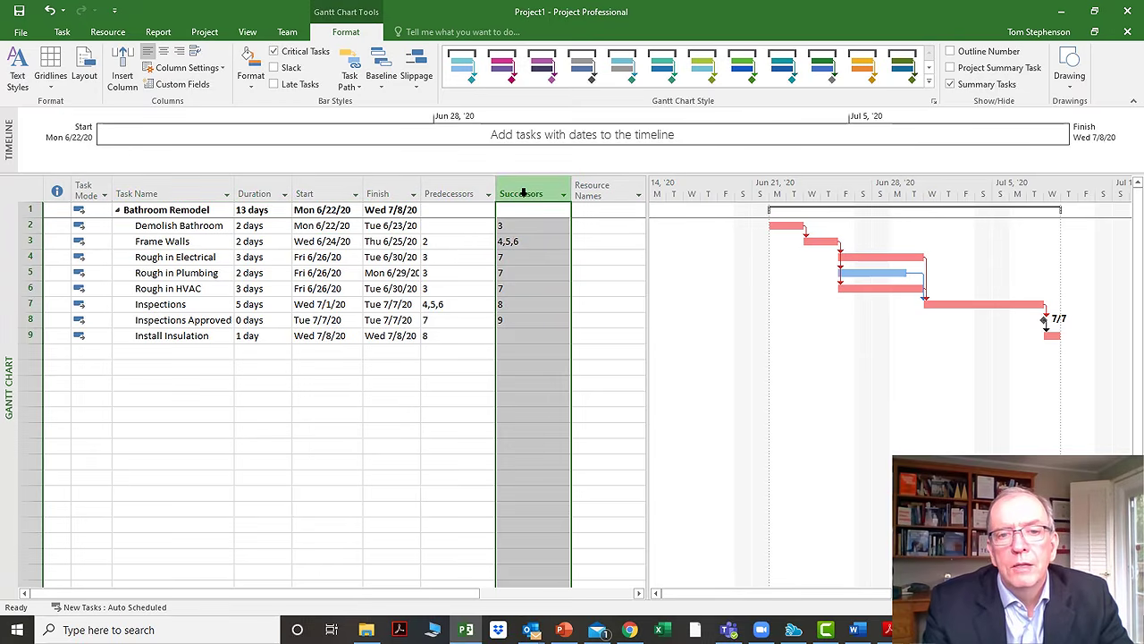
left_click(442, 192)
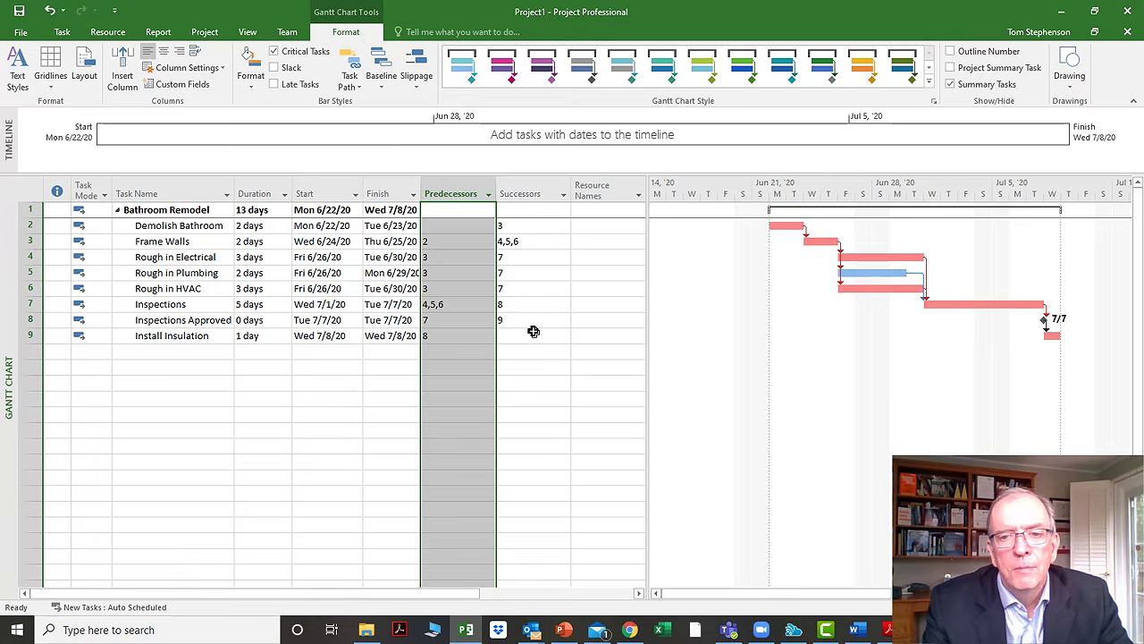
Step: Try clearing the predecessor of Rough in HVAC and undo the removal
left_click(433, 288)
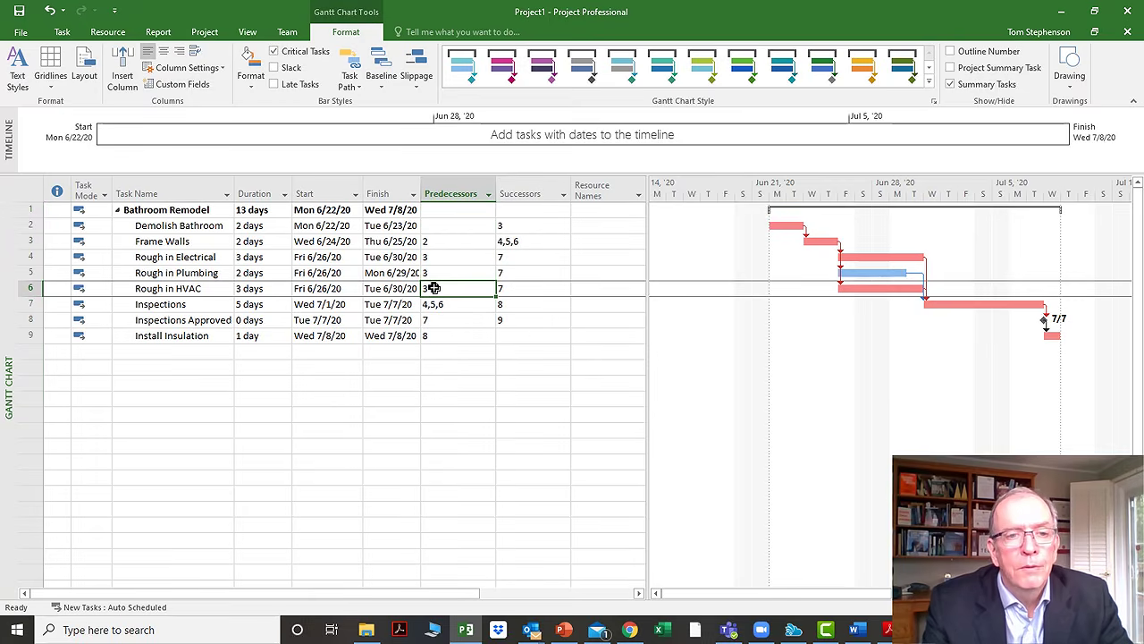
key("BackSpace")
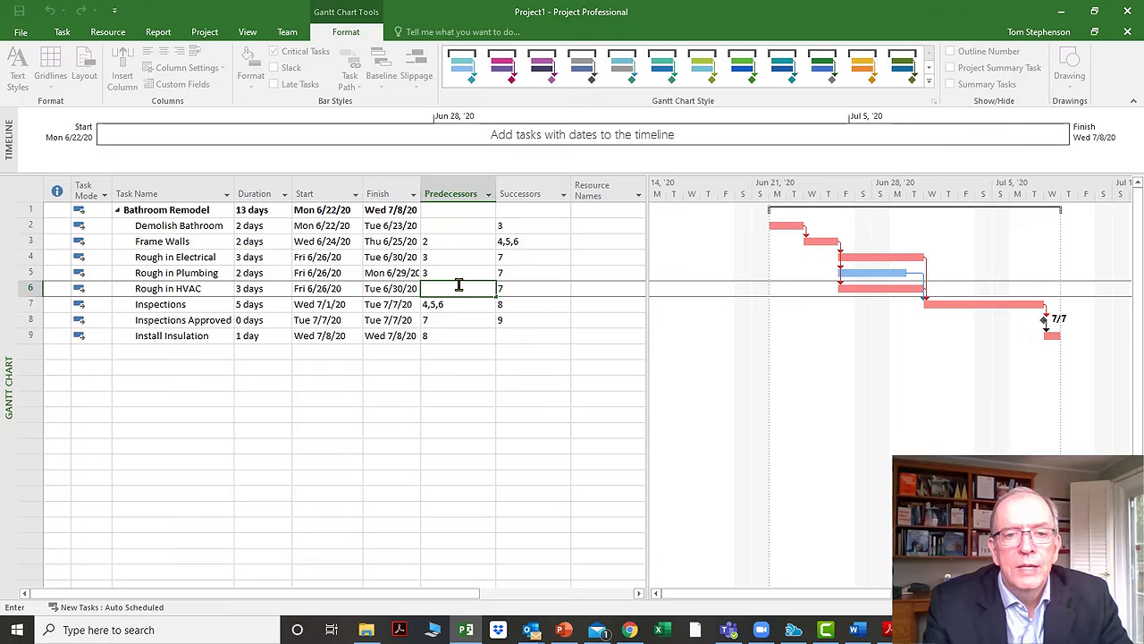
key("Return")
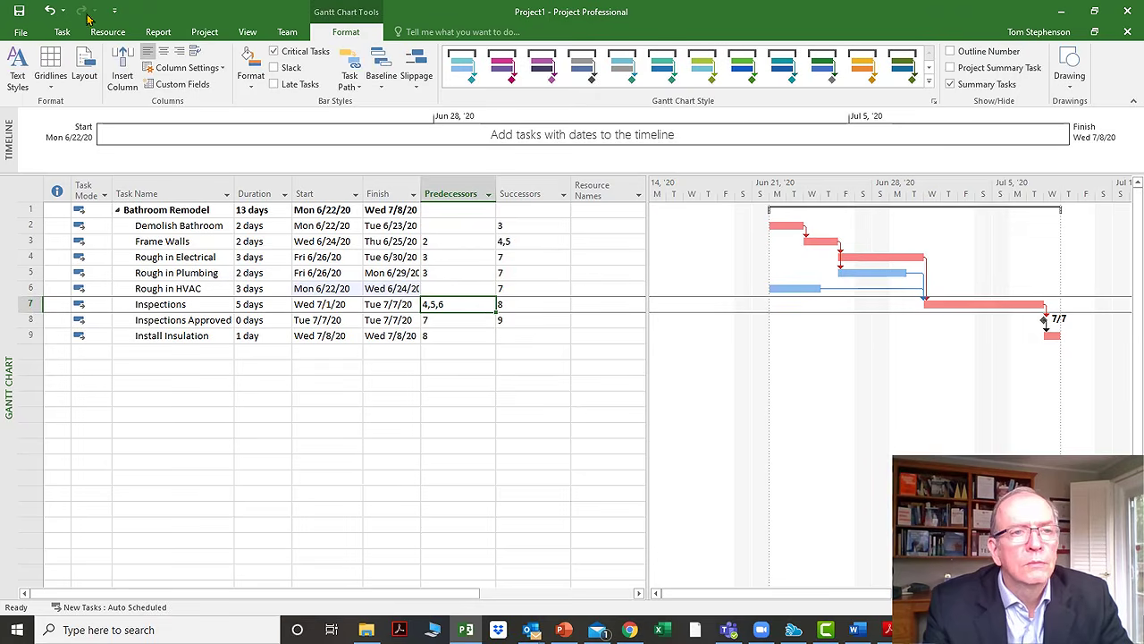
left_click(51, 9)
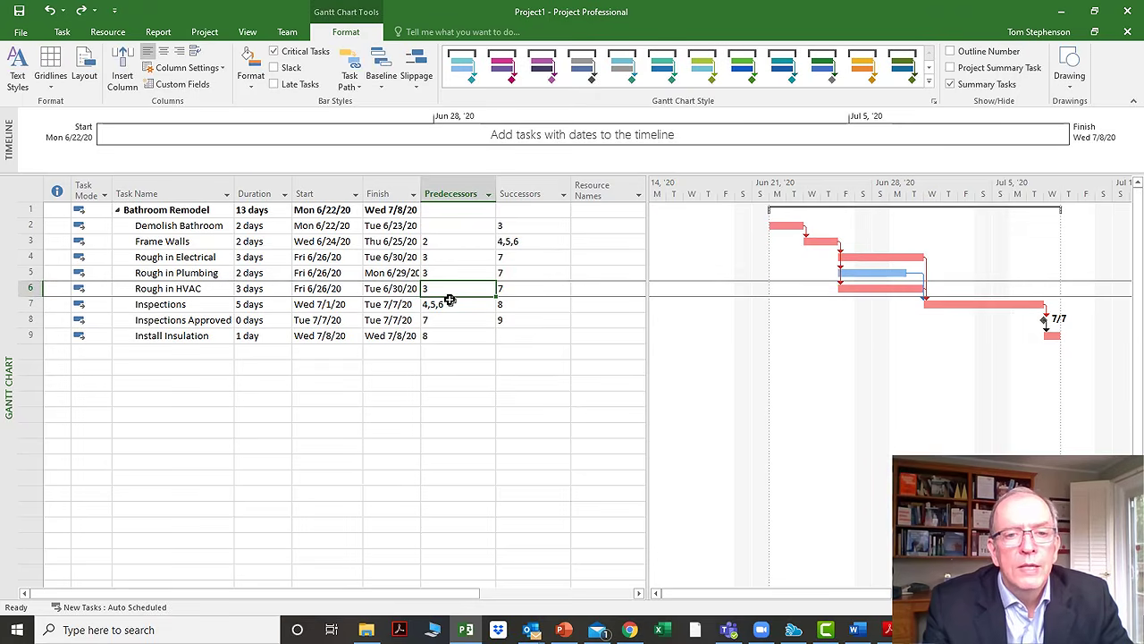
Step: Reduce the predecessors of Inspections to 4,5 and check the task table for missing predecessors and successors
left_click(452, 307)
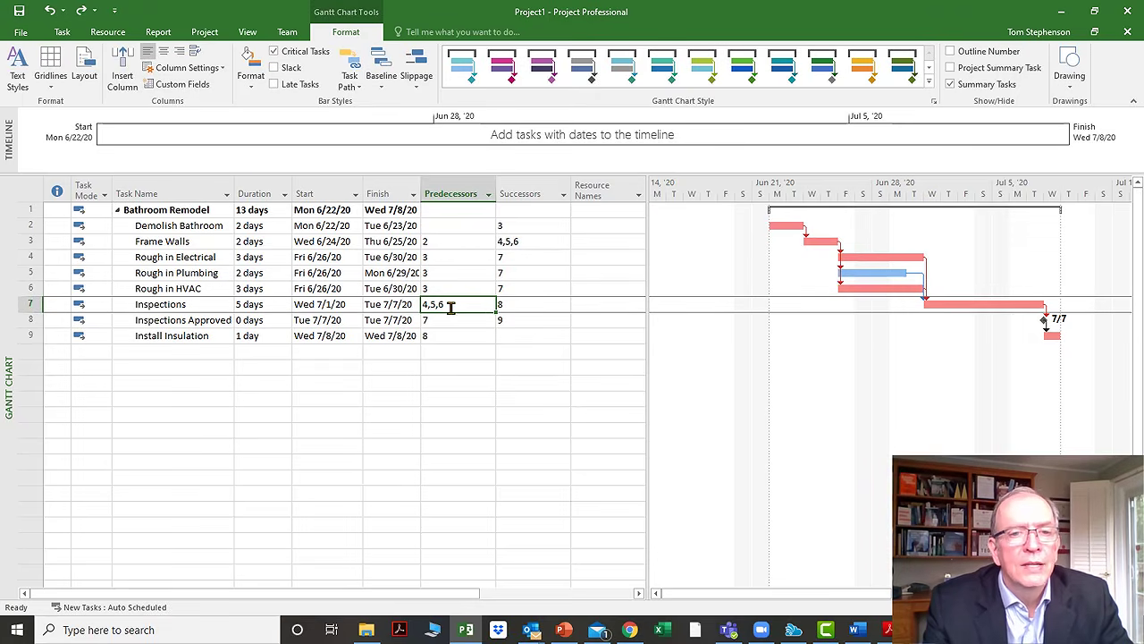
left_click(452, 306)
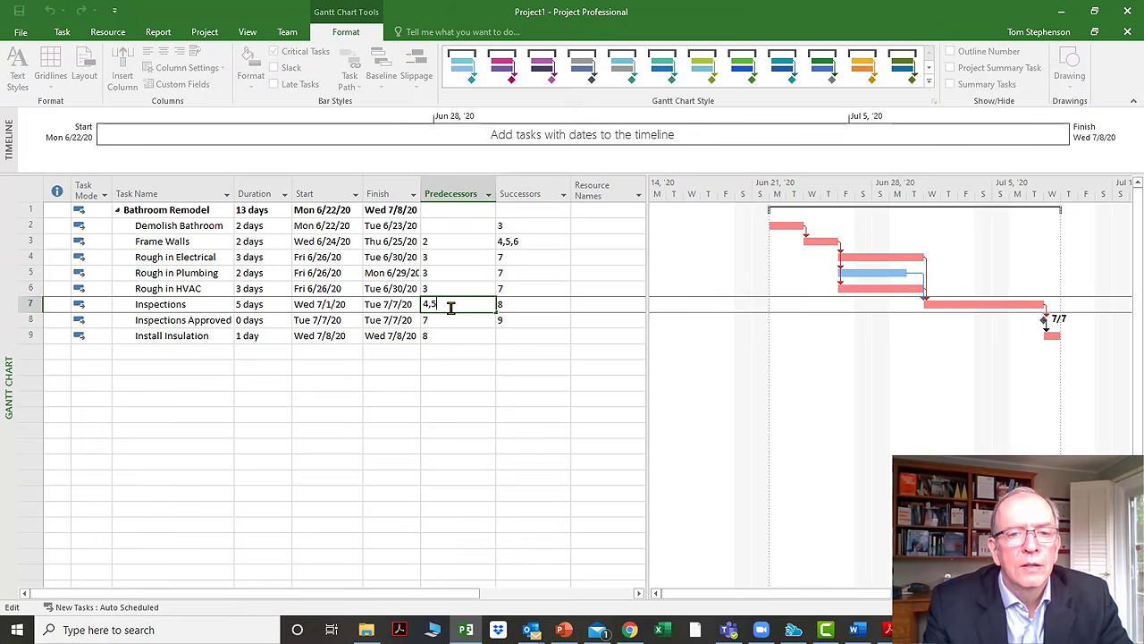
key("Return")
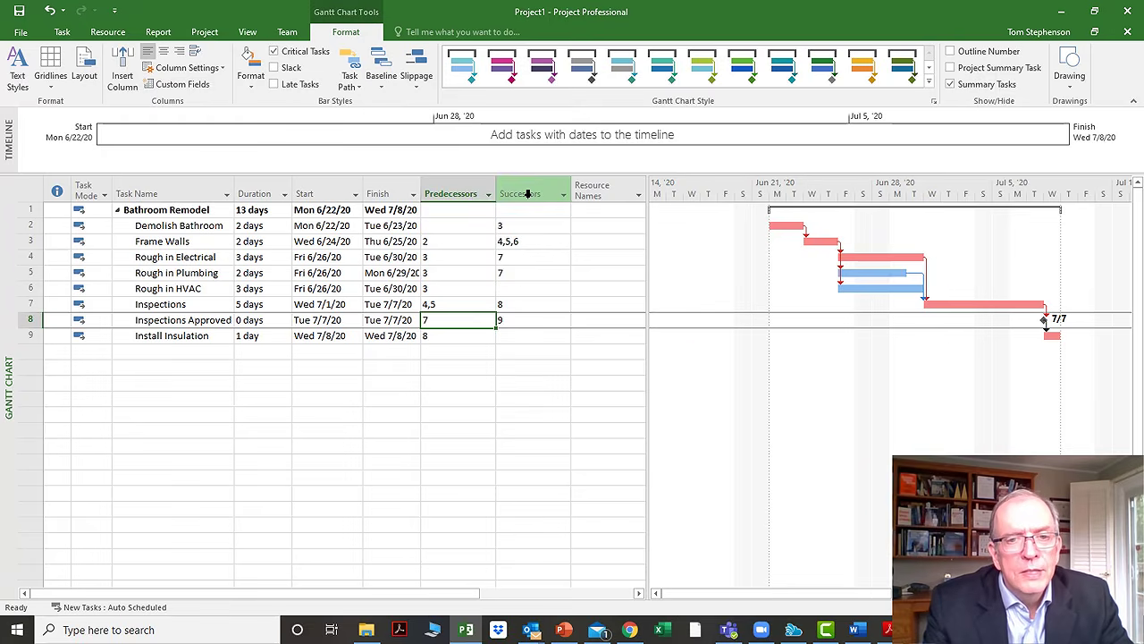
left_click(515, 293)
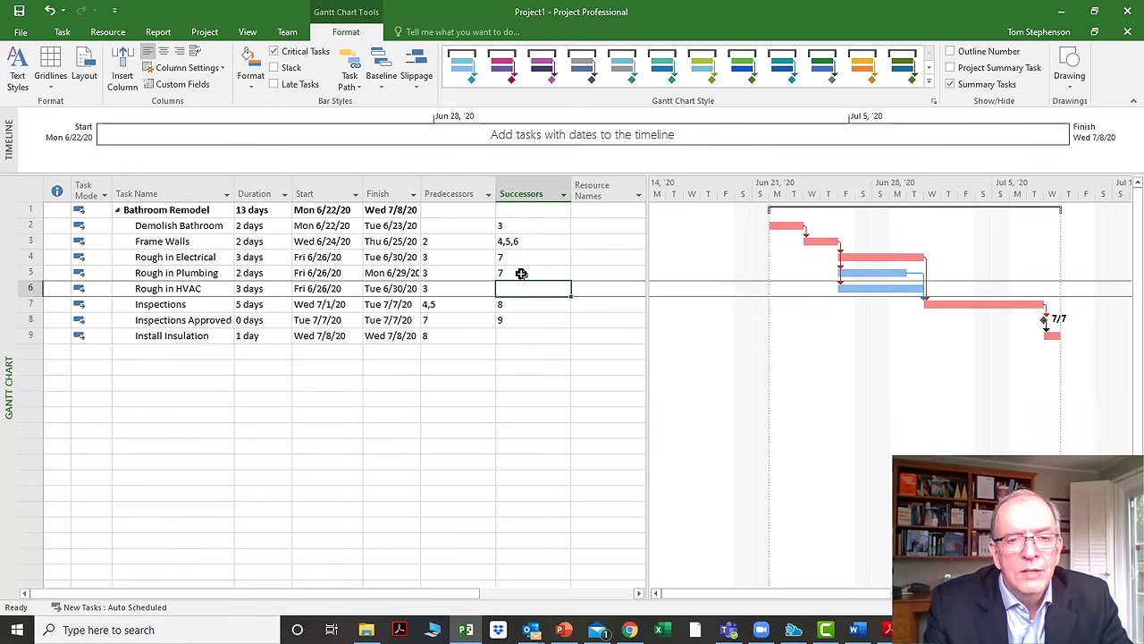
left_click(505, 339)
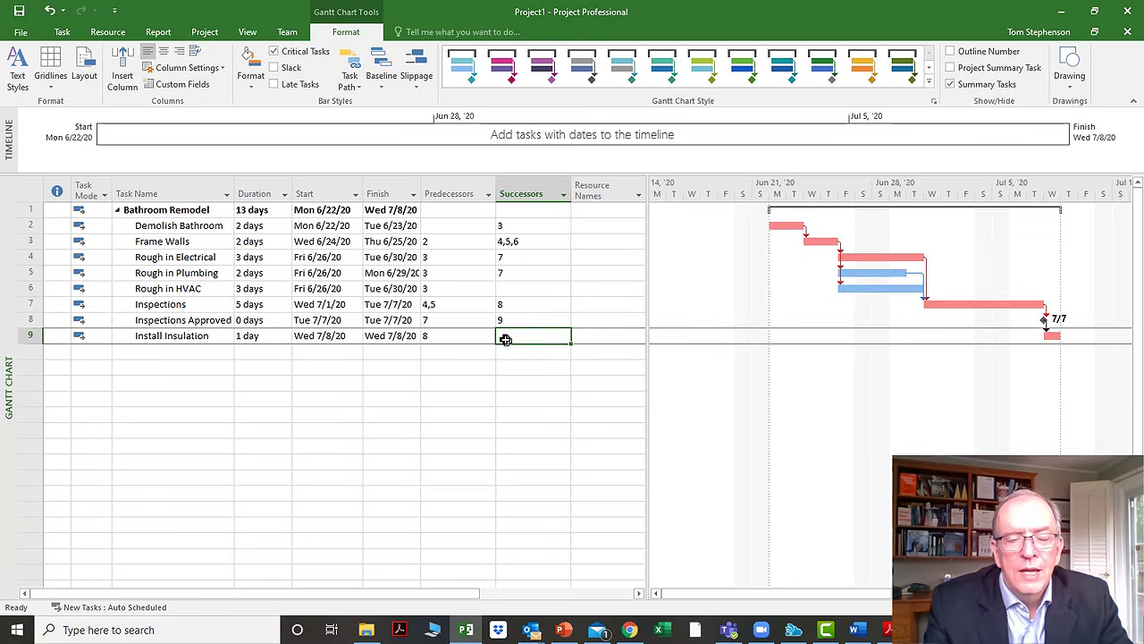
left_click(440, 225)
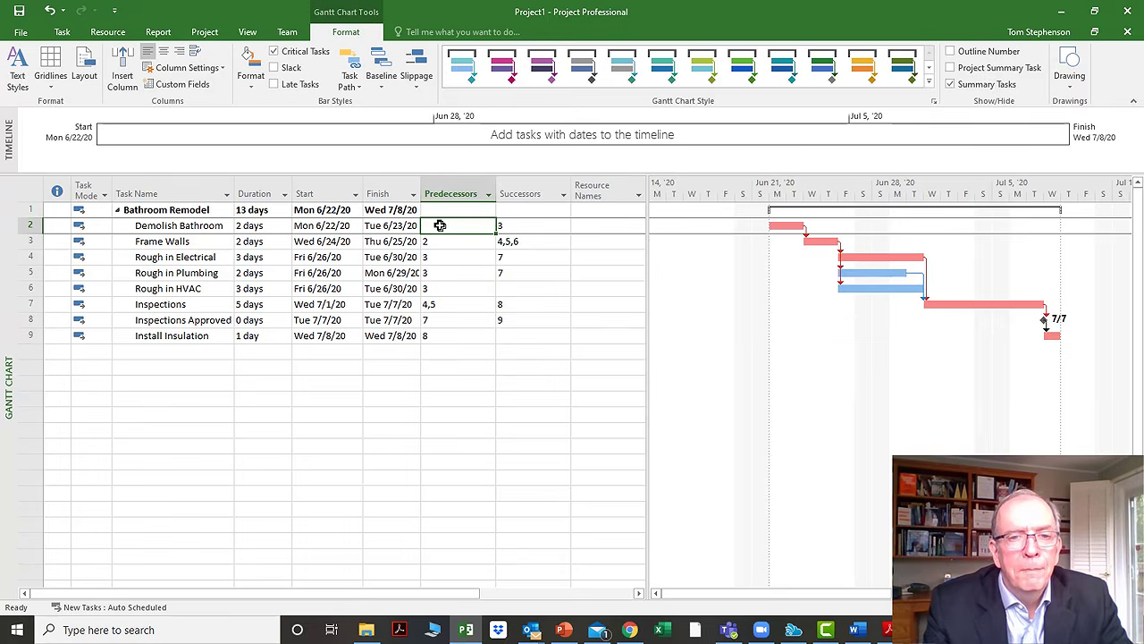
left_click(439, 211)
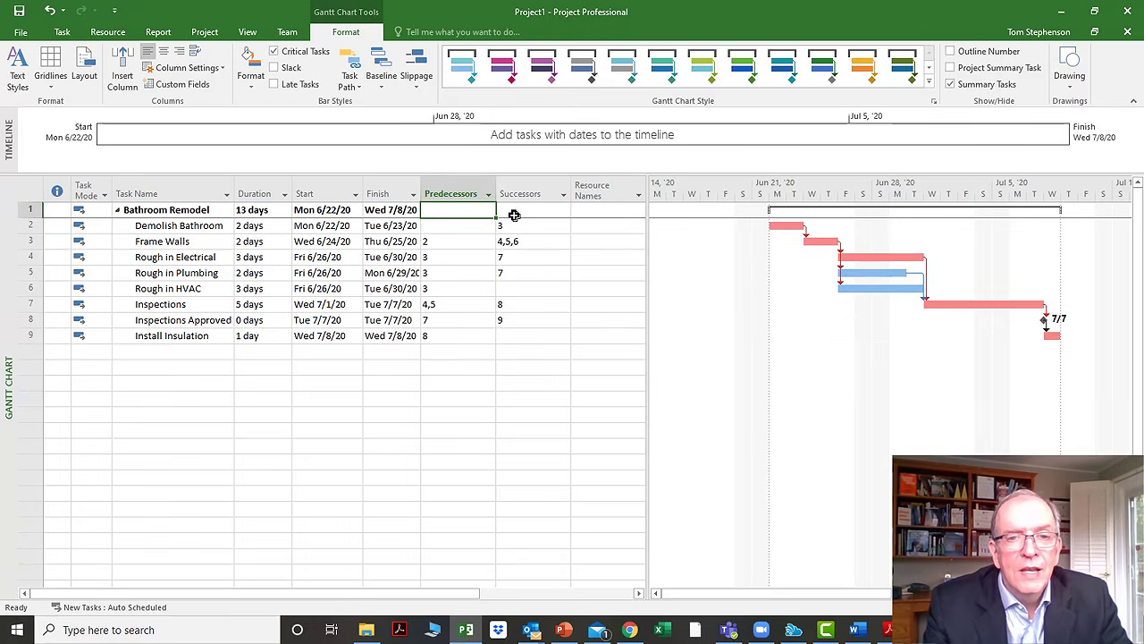
left_click(517, 212)
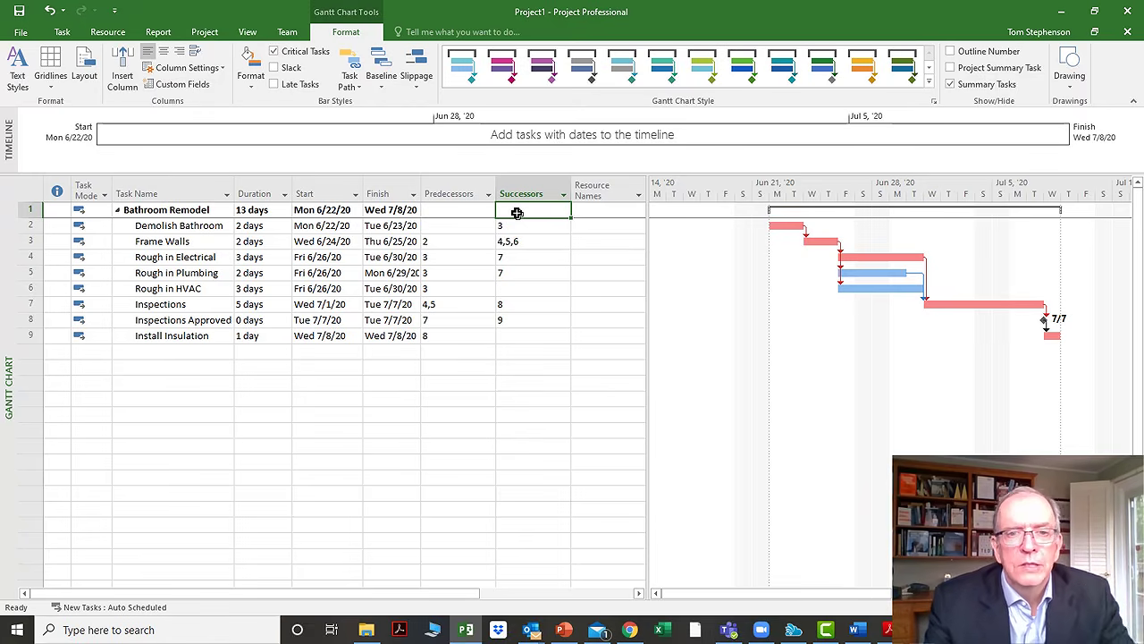
Step: Enter 7 as the successor of Rough in HVAC and remove the Successors column from the task table
left_click(523, 287)
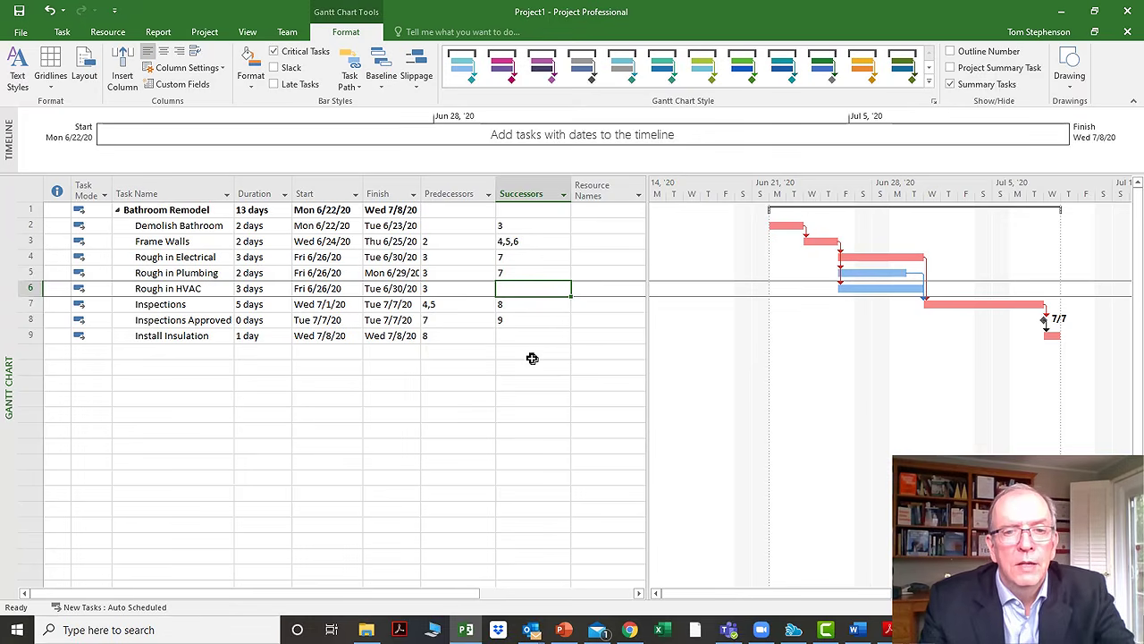
type("7")
key("Return")
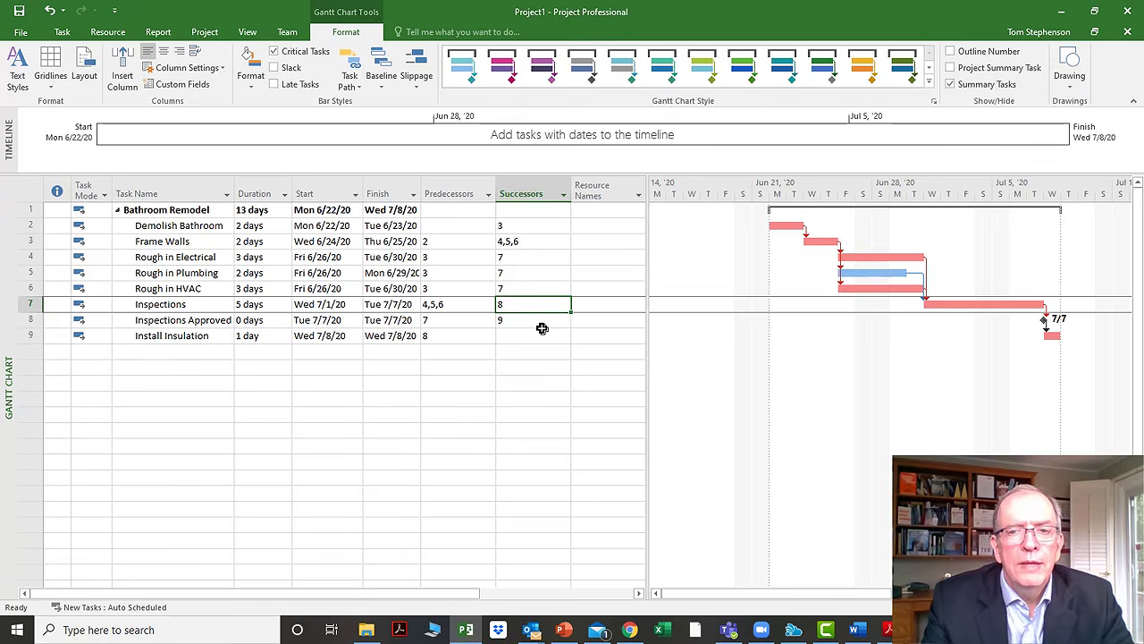
left_click(542, 193)
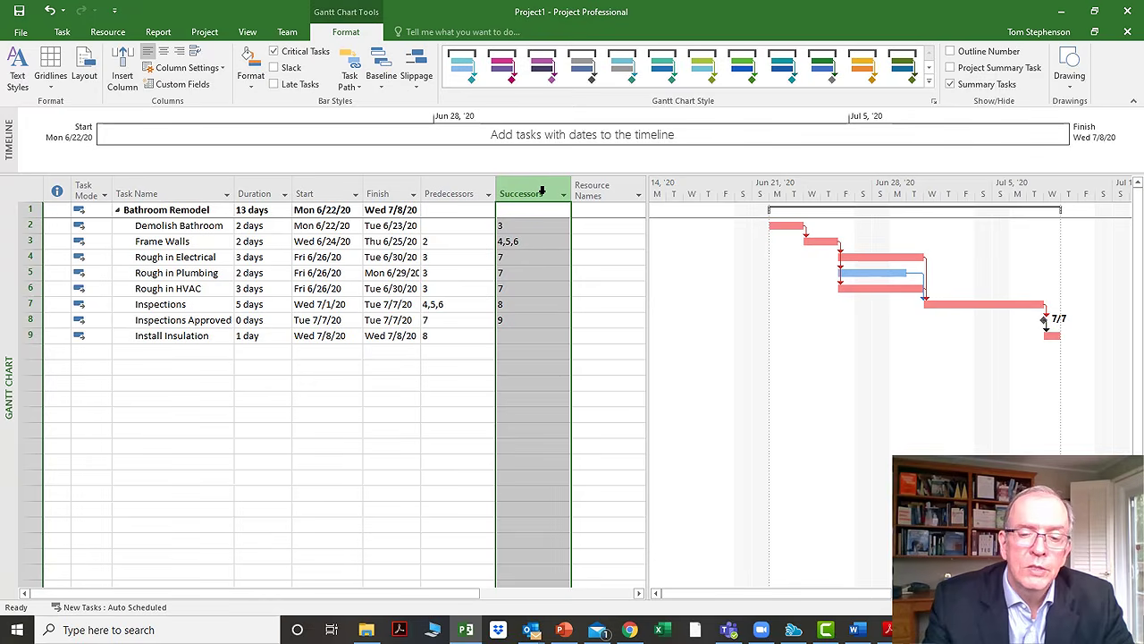
key("Delete")
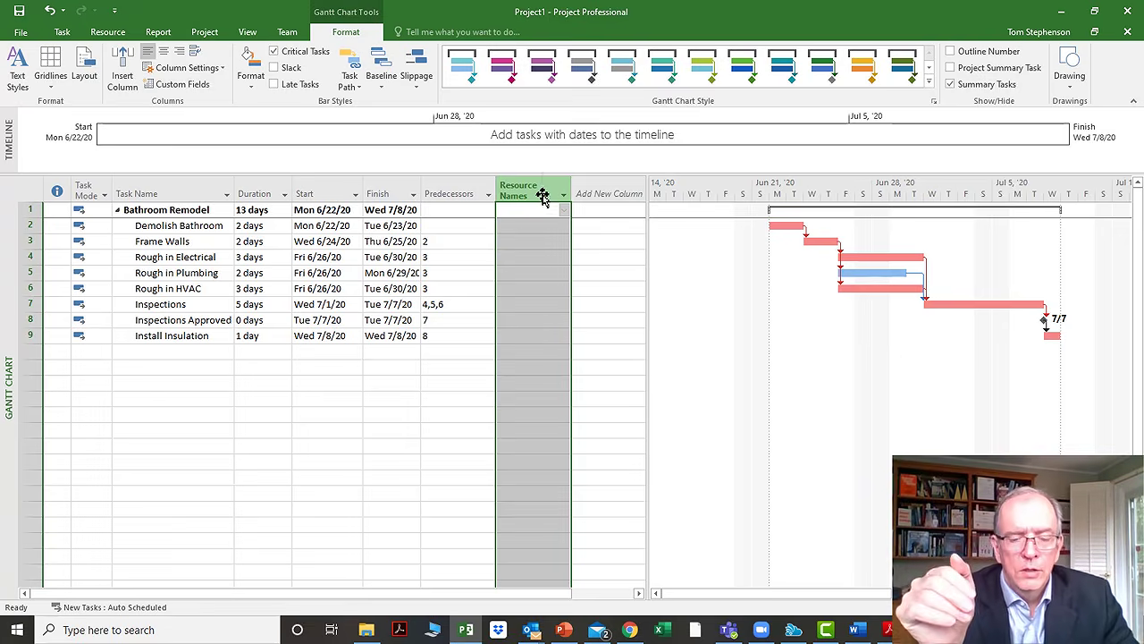
Step: Insert a Successors column ahead of Resource Names to review the task links, and remove the column again
right_click(542, 191)
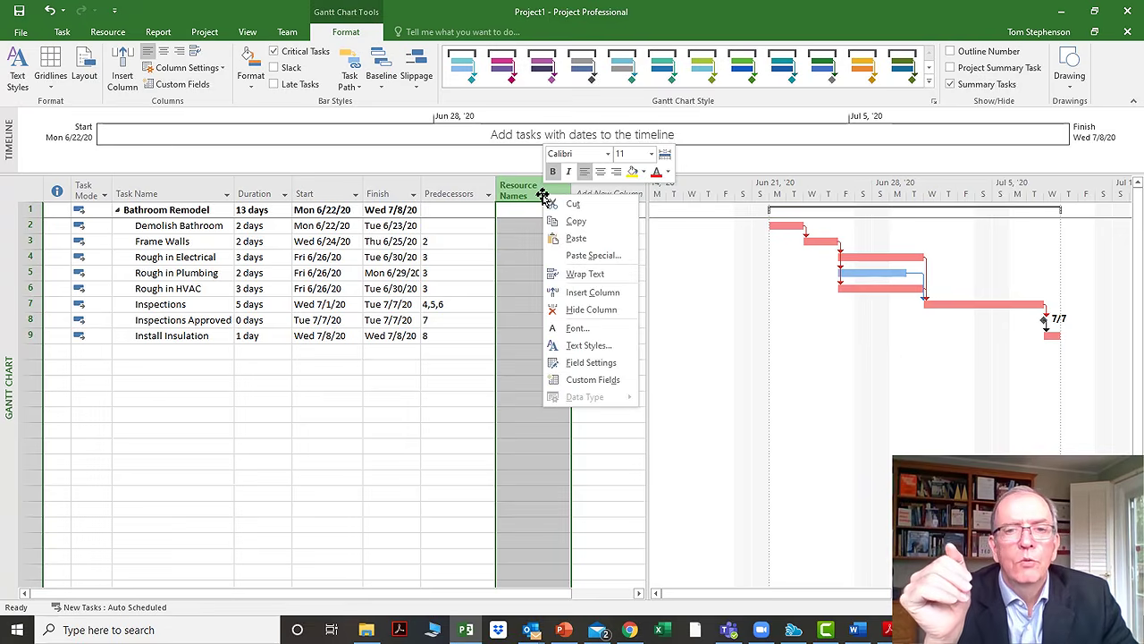
left_click(575, 295)
type("scheduled Duration")
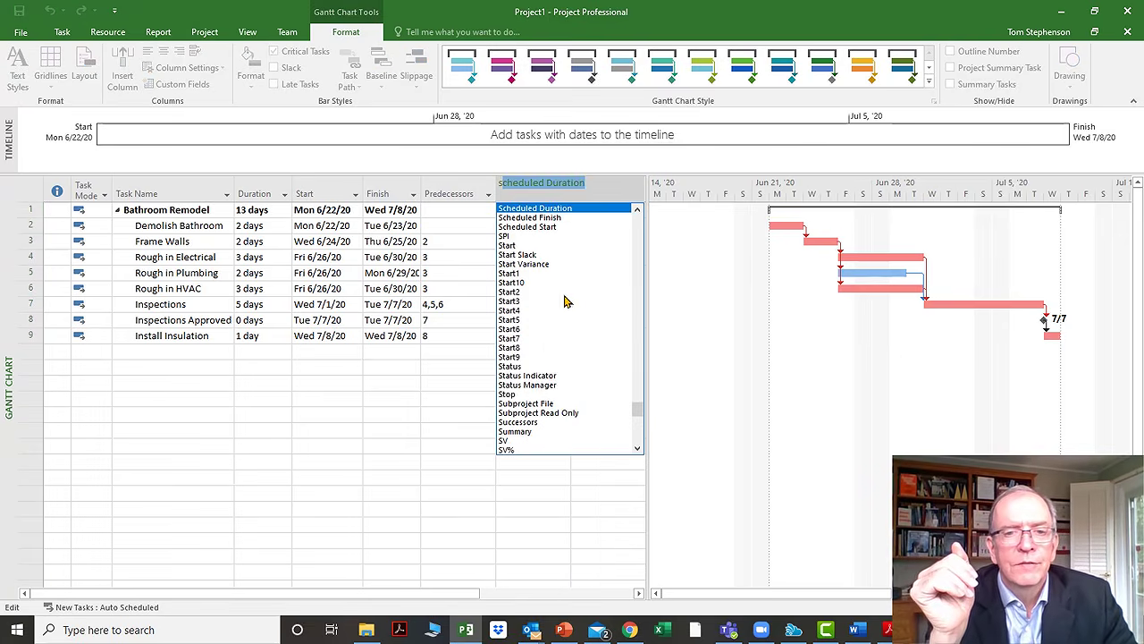
left_click(522, 422)
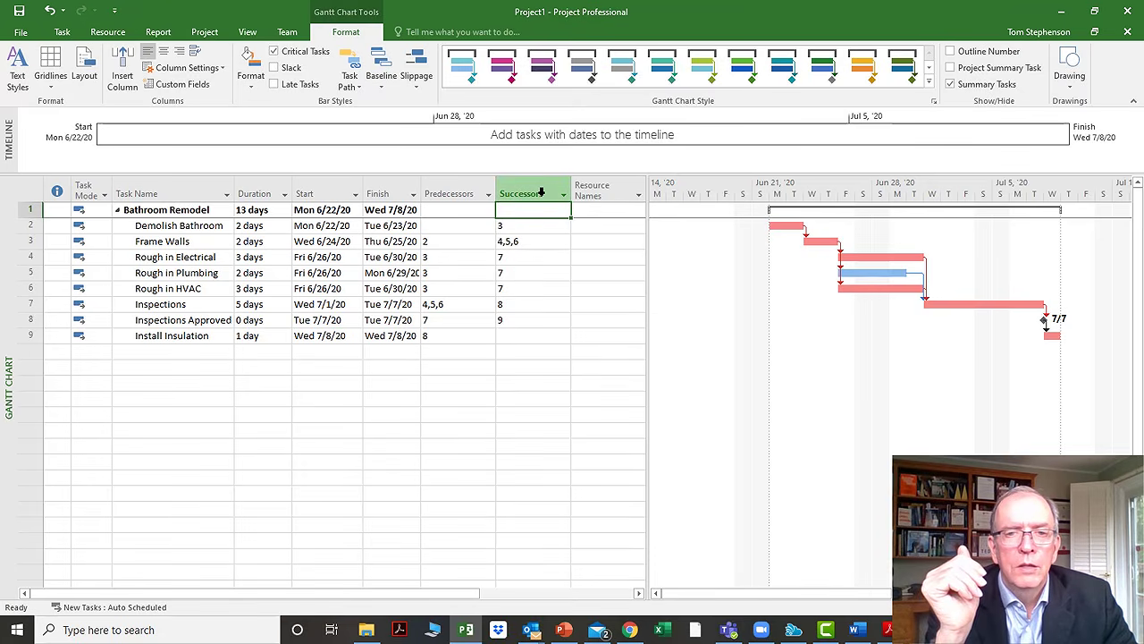
left_click(540, 193)
key("Delete")
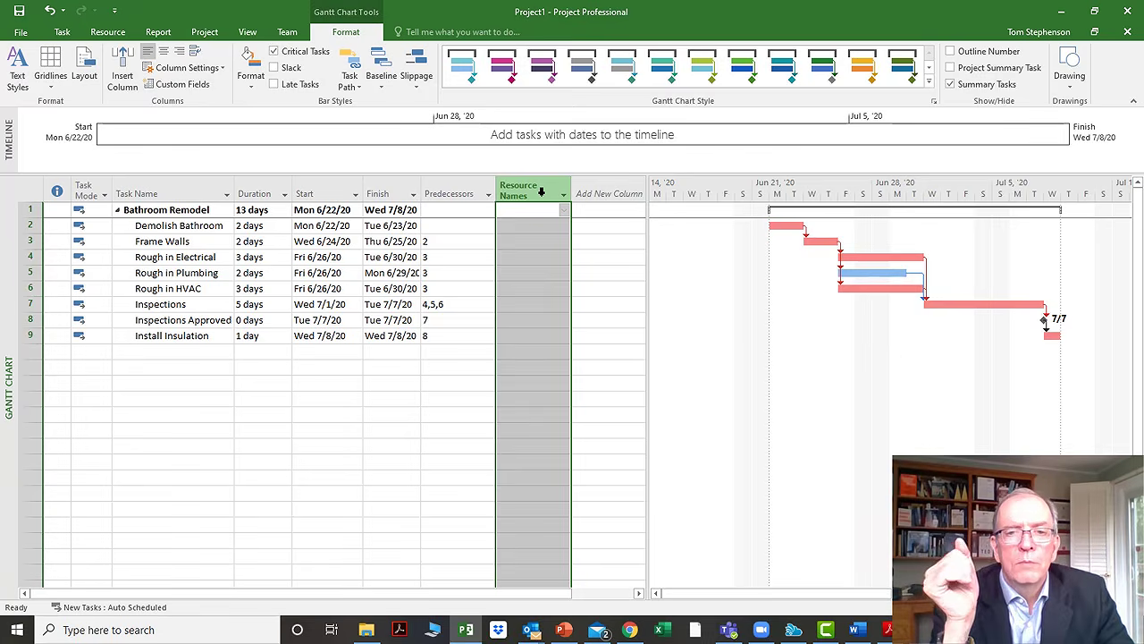
Step: Narrow the task table so it ends after the Predecessors column and zoom the Gantt timescale to fit all task bars at day level
left_click_drag(647, 222, 849, 241)
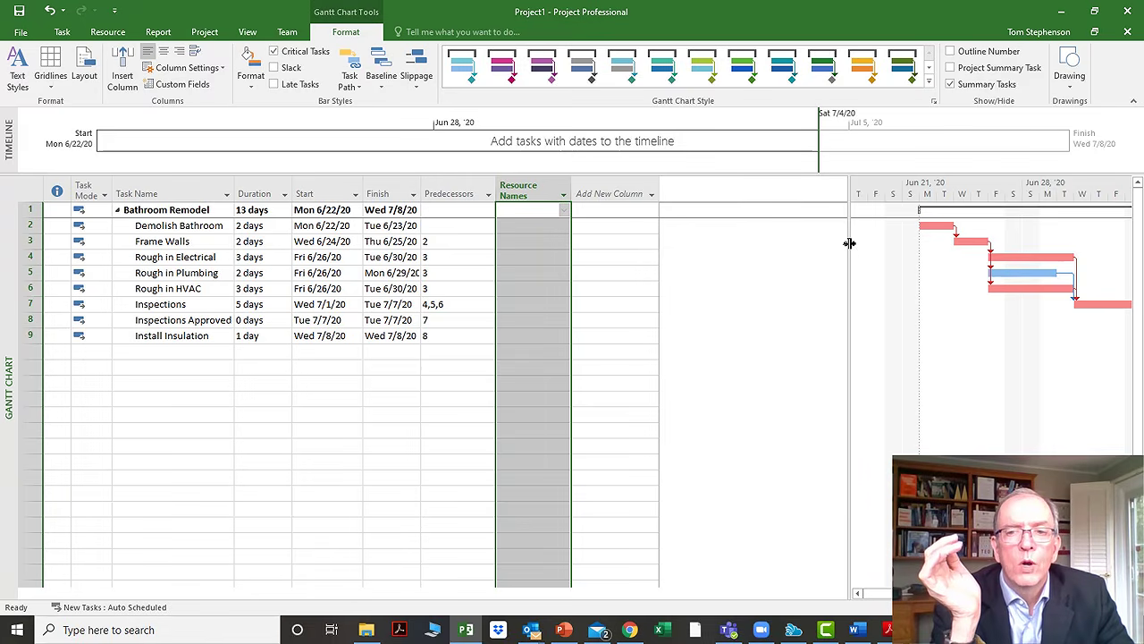
left_click_drag(850, 242, 498, 229)
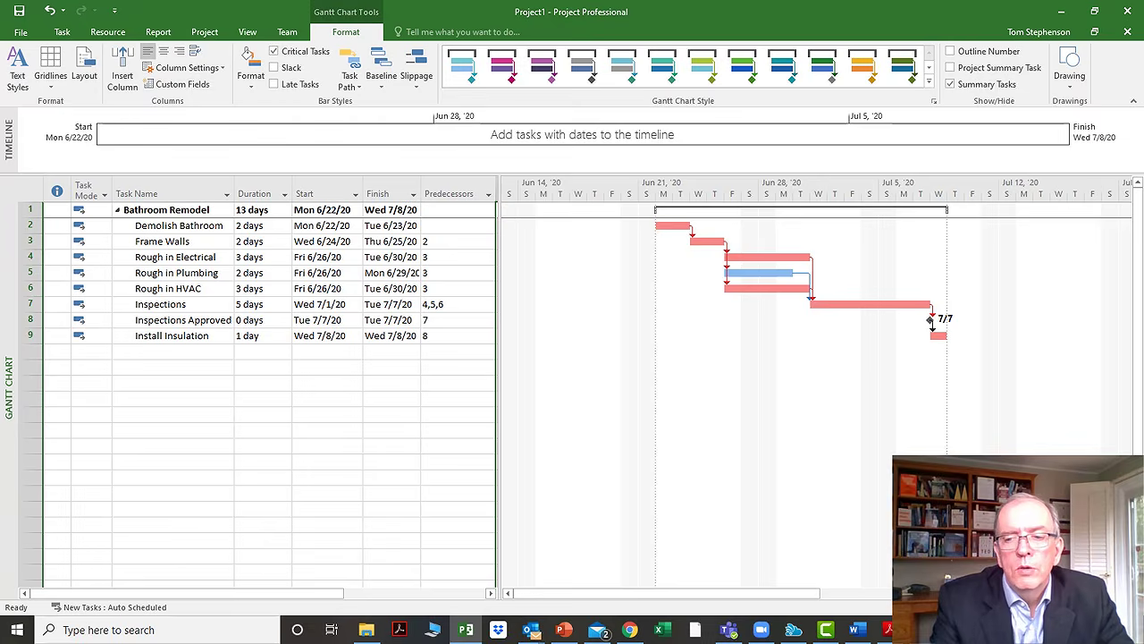
key("ctrl+/")
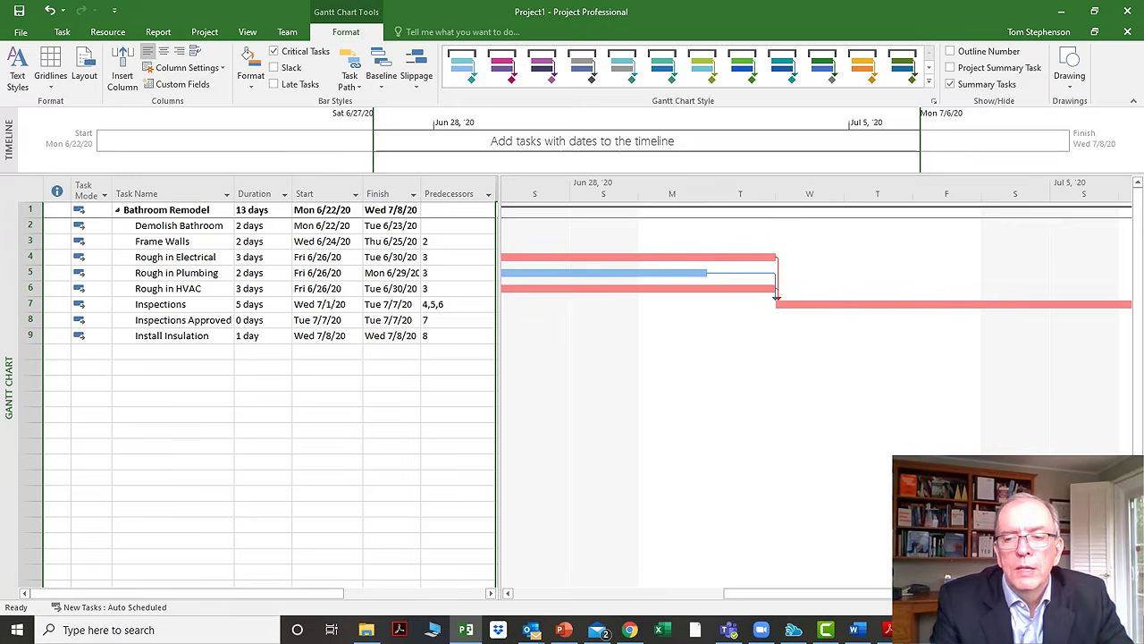
key("ctrl+shift+8")
key("ctrl+shift+8")
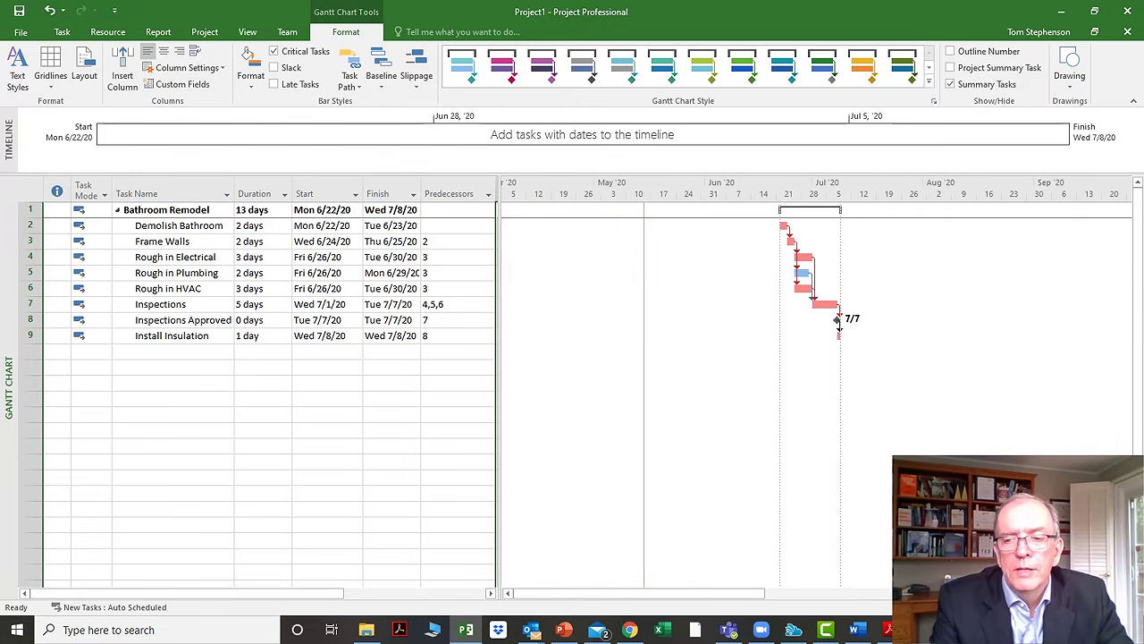
key("ctrl+/")
key("ctrl+/")
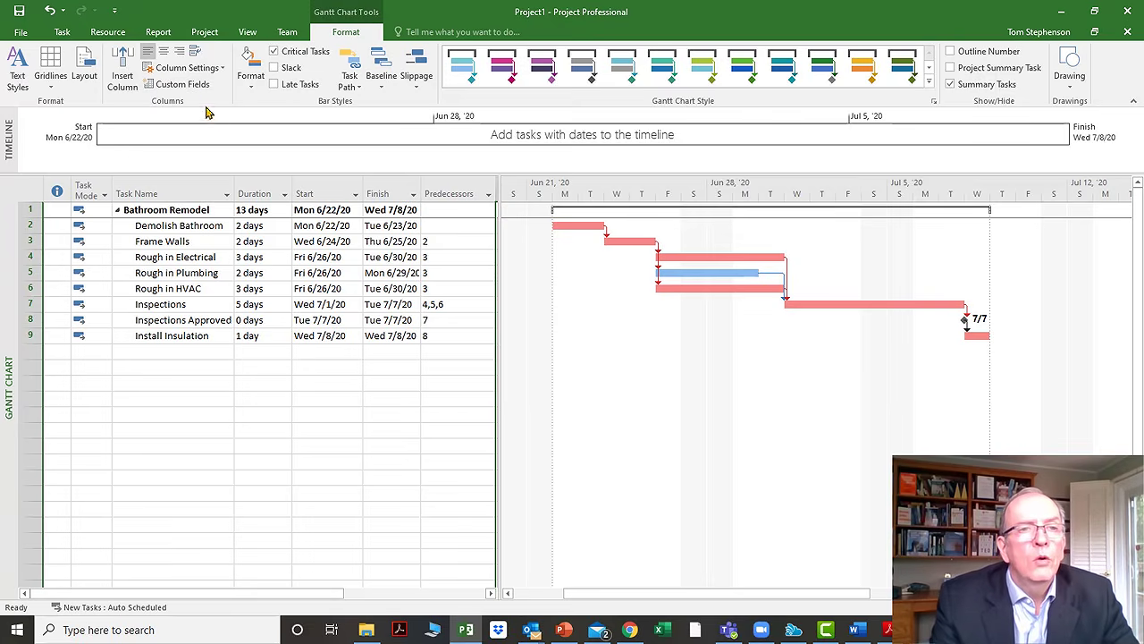
Step: Open the working time settings for the Standard project calendar and review the available base calendars
left_click(205, 33)
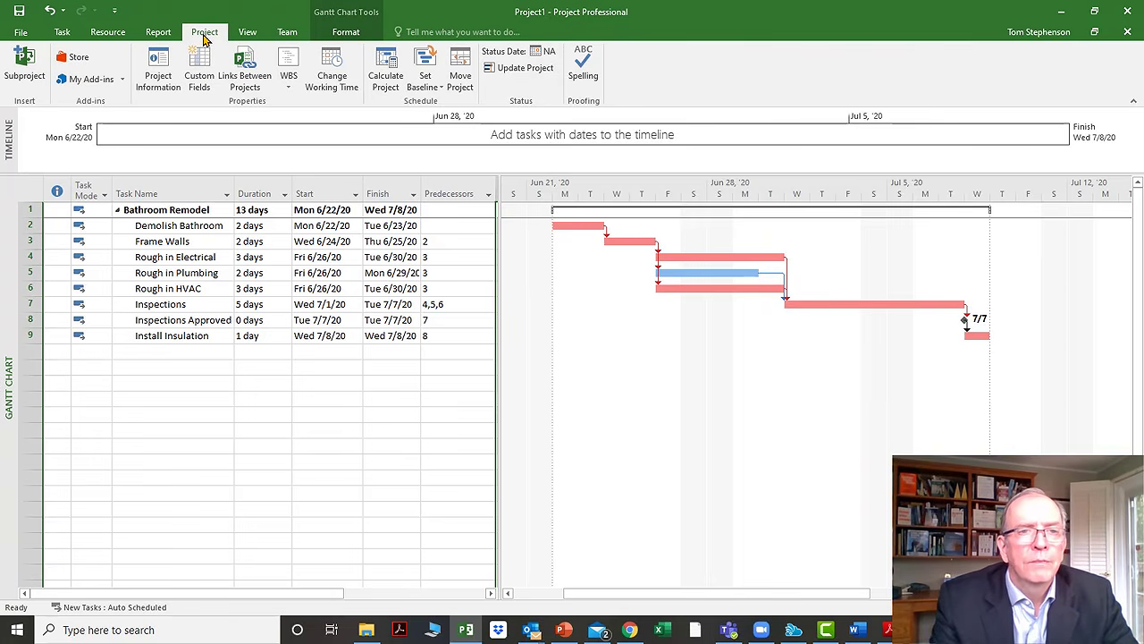
left_click(332, 67)
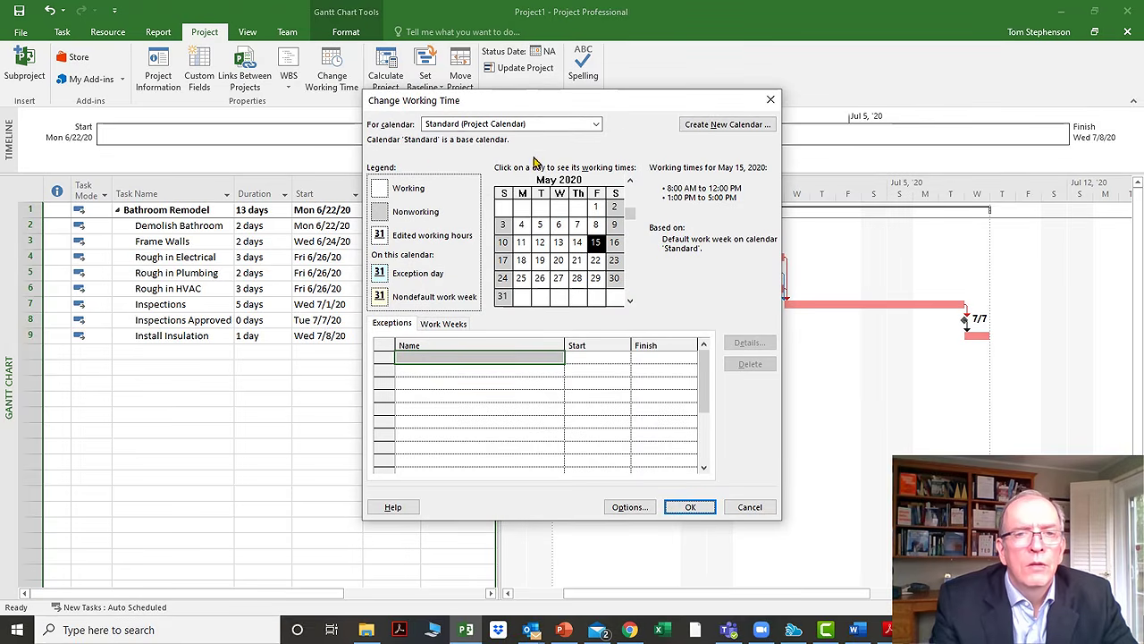
left_click(595, 124)
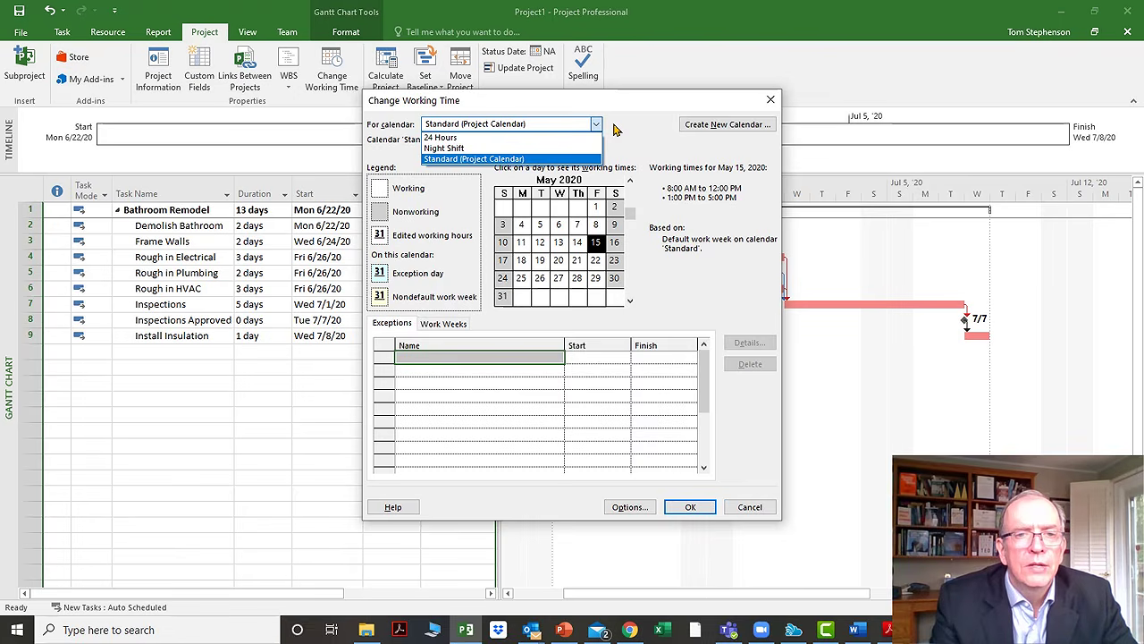
left_click(613, 129)
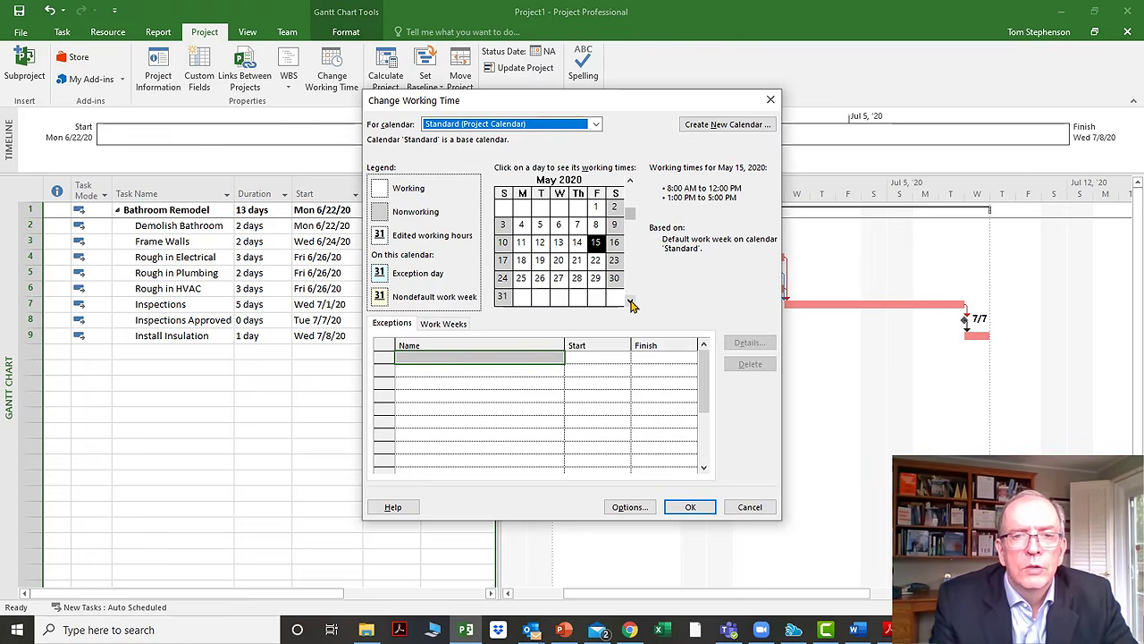
Step: Add a nonworking exception named Canada Day on 7/3/2020 to the Standard calendar
left_click(631, 302)
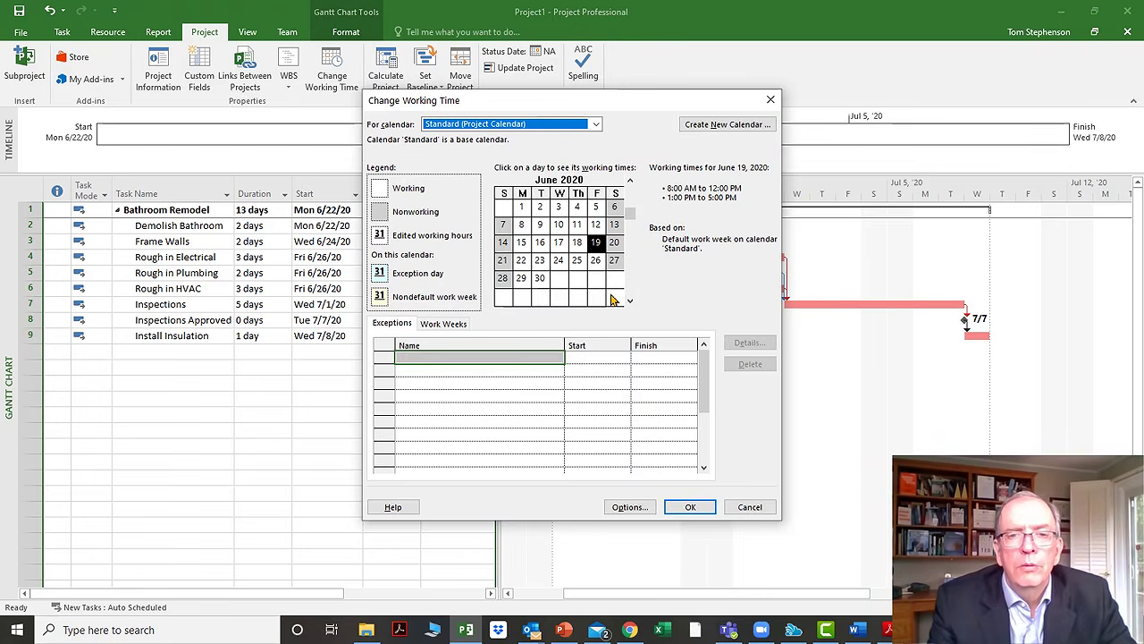
left_click(630, 301)
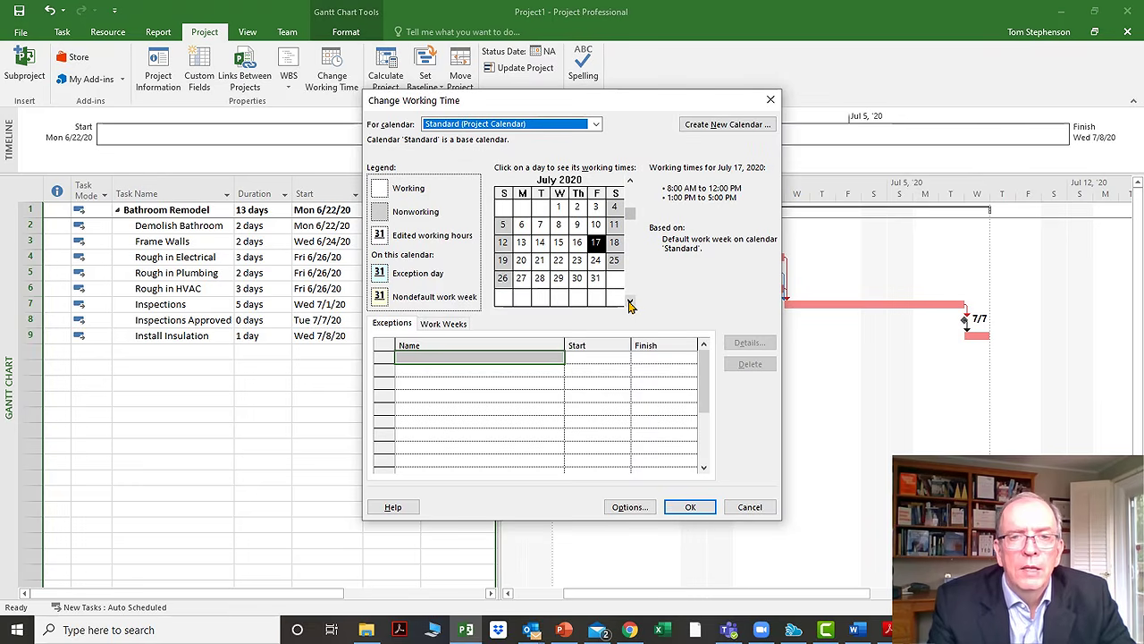
left_click(559, 207)
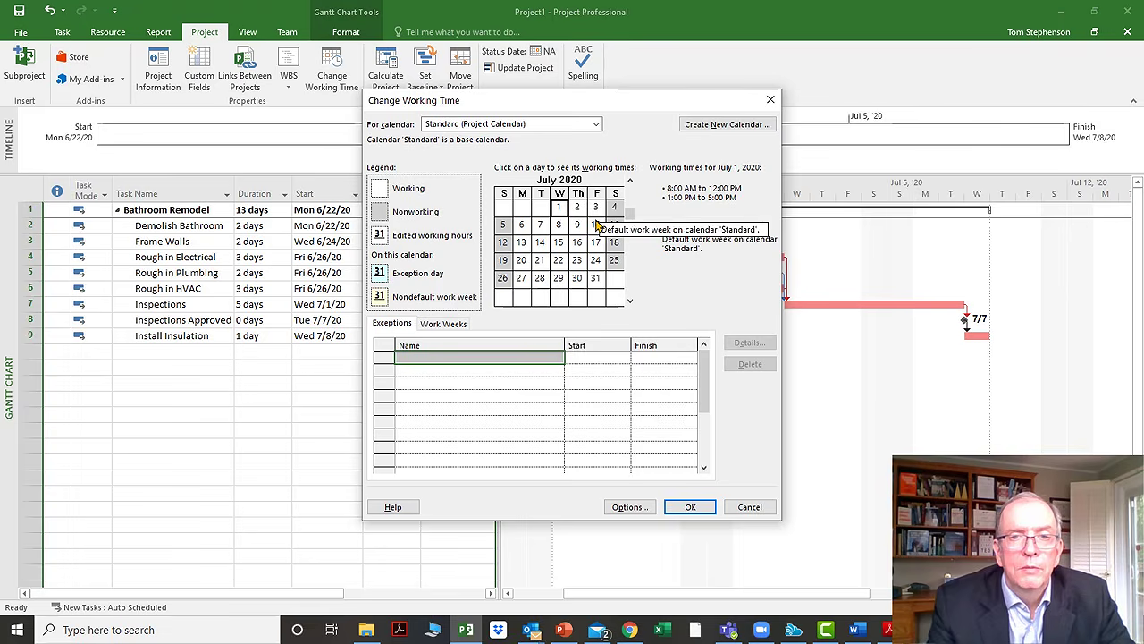
left_click(595, 206)
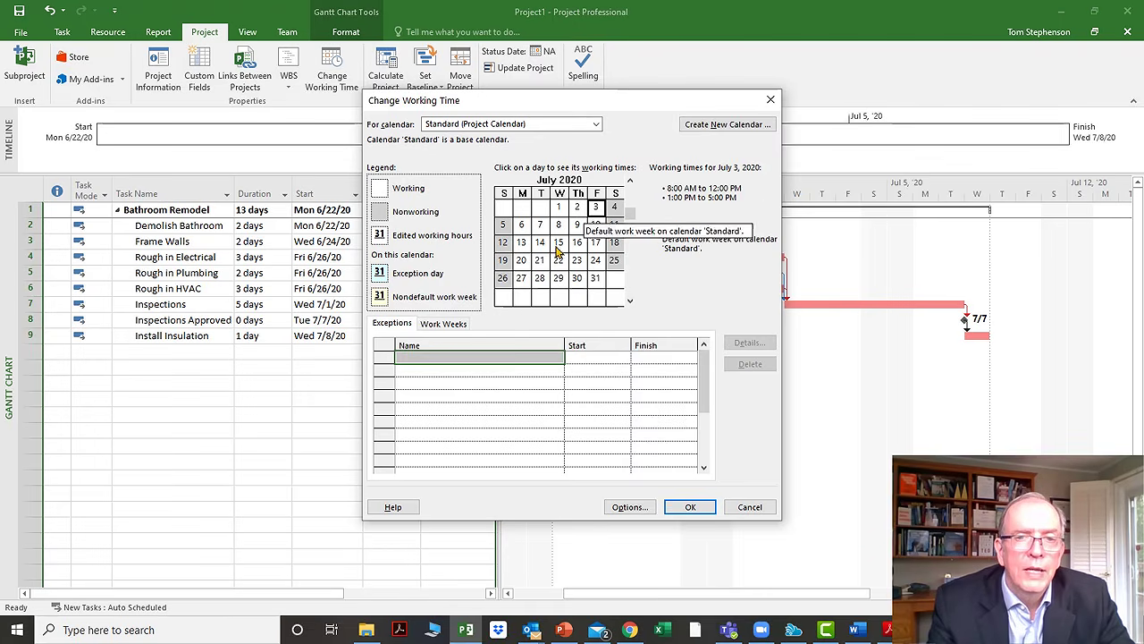
left_click(435, 361)
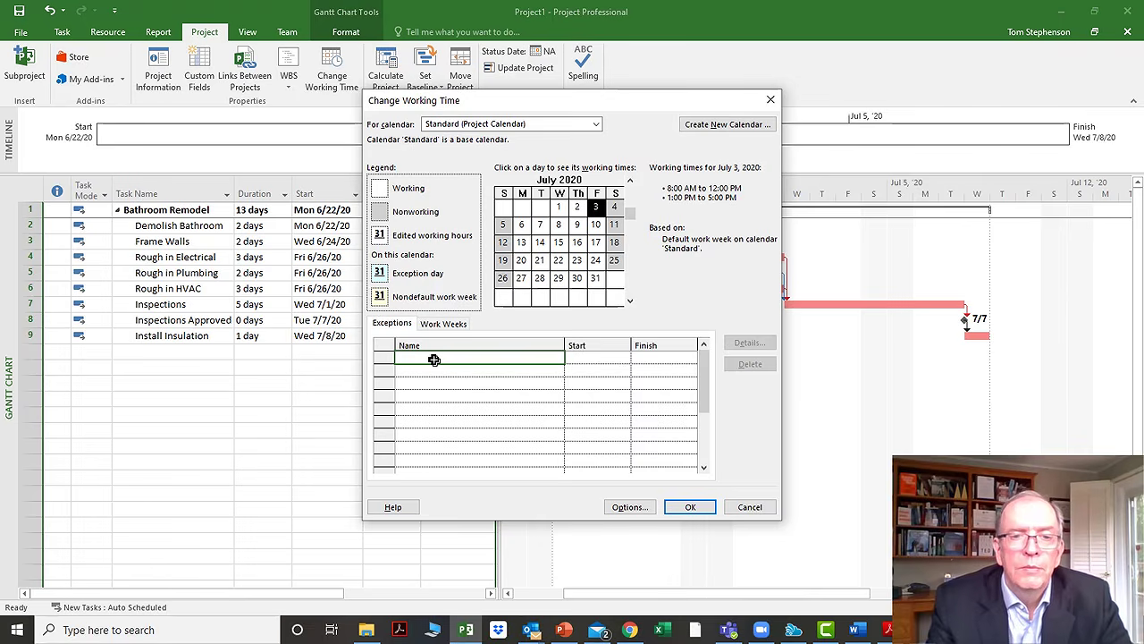
type("Canada ")
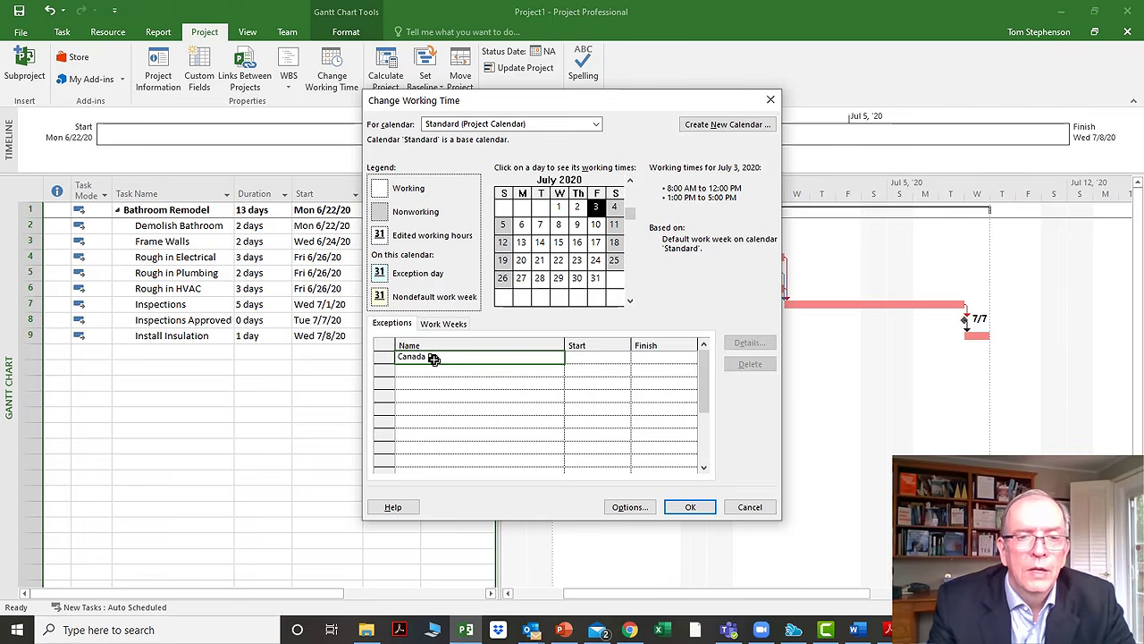
type("D")
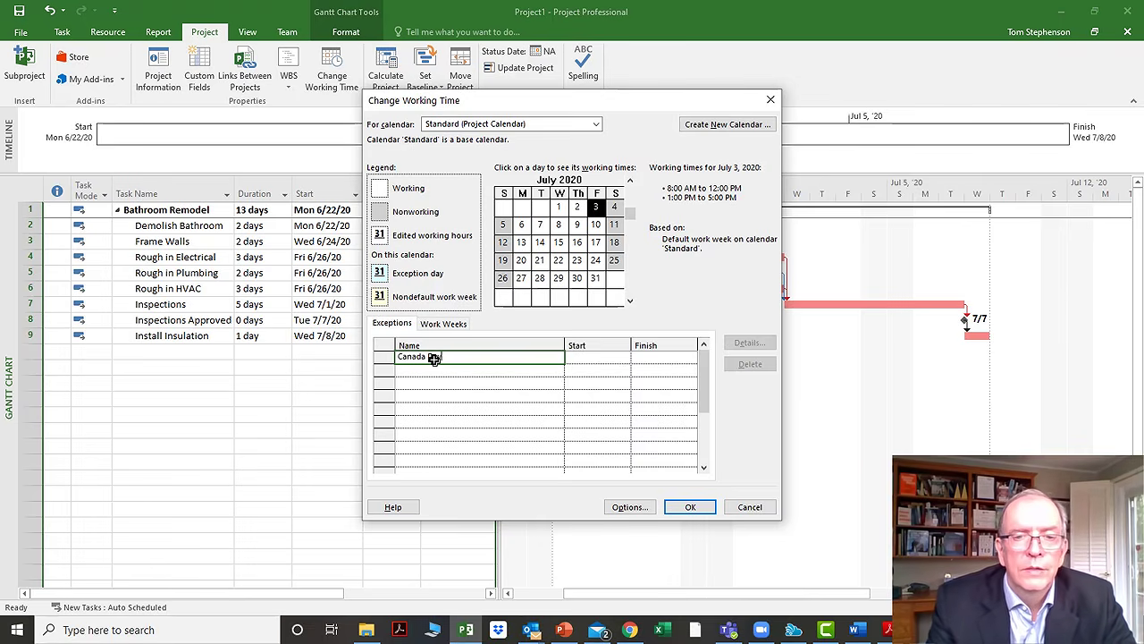
type("ay")
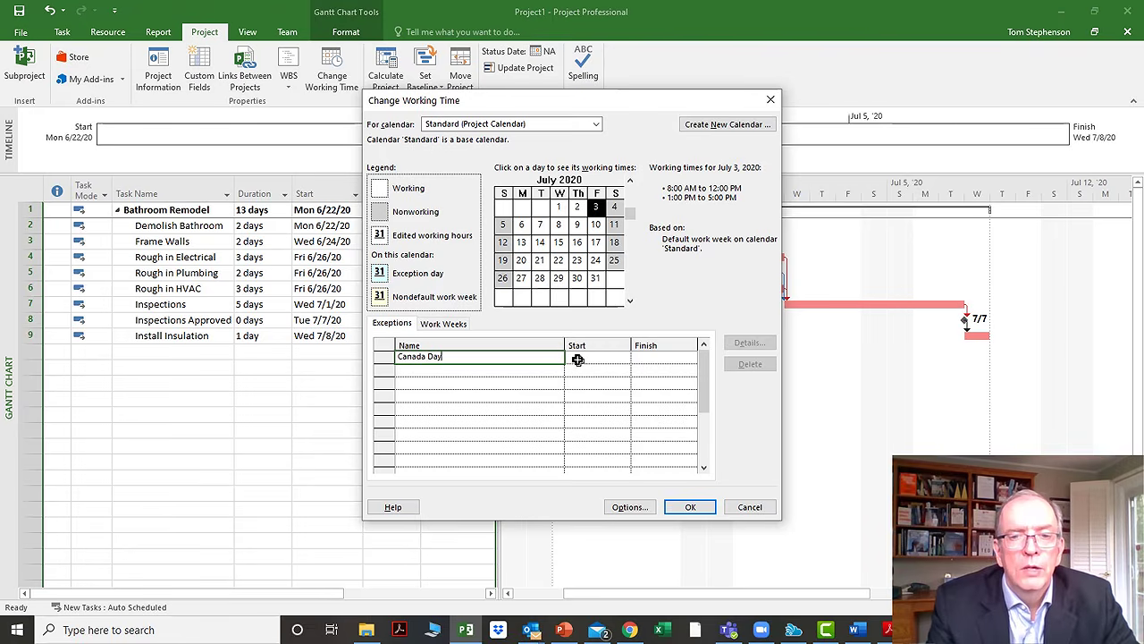
left_click(578, 358)
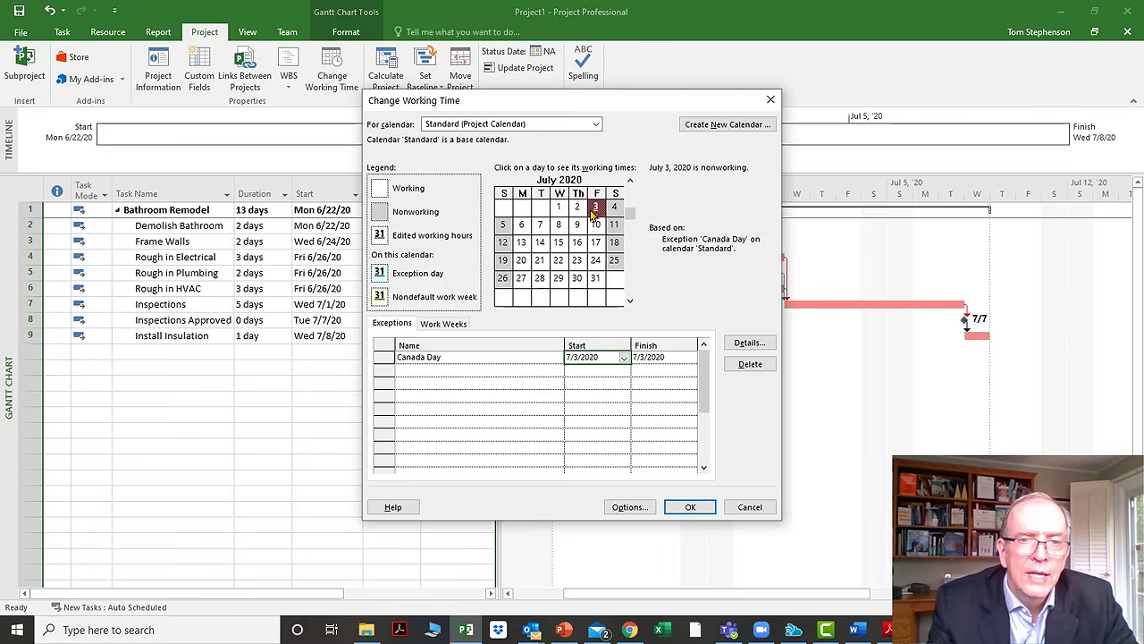
mouse_move(594, 211)
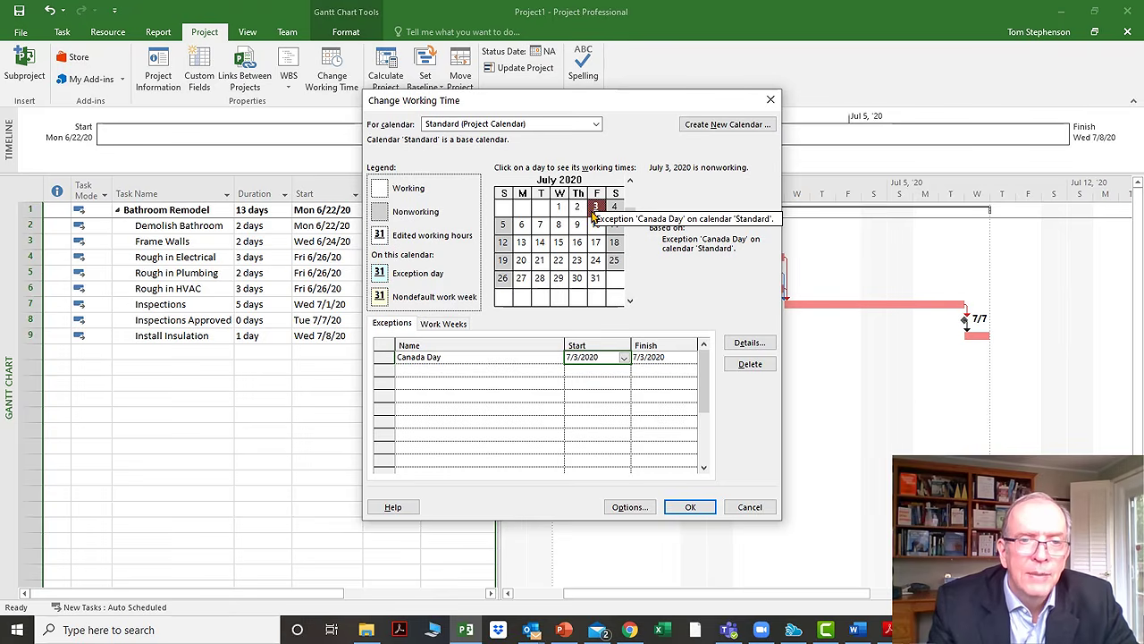
Step: Add a nonworking exception named Civic Holiday on 8/3/2020 to the Standard calendar
left_click(445, 375)
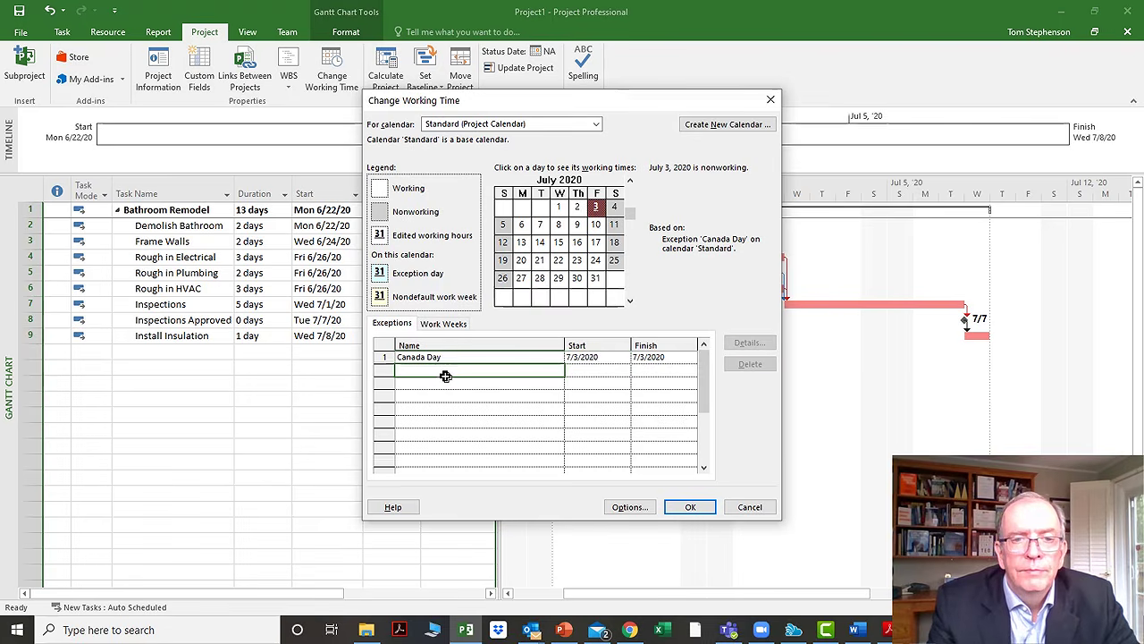
left_click(629, 300)
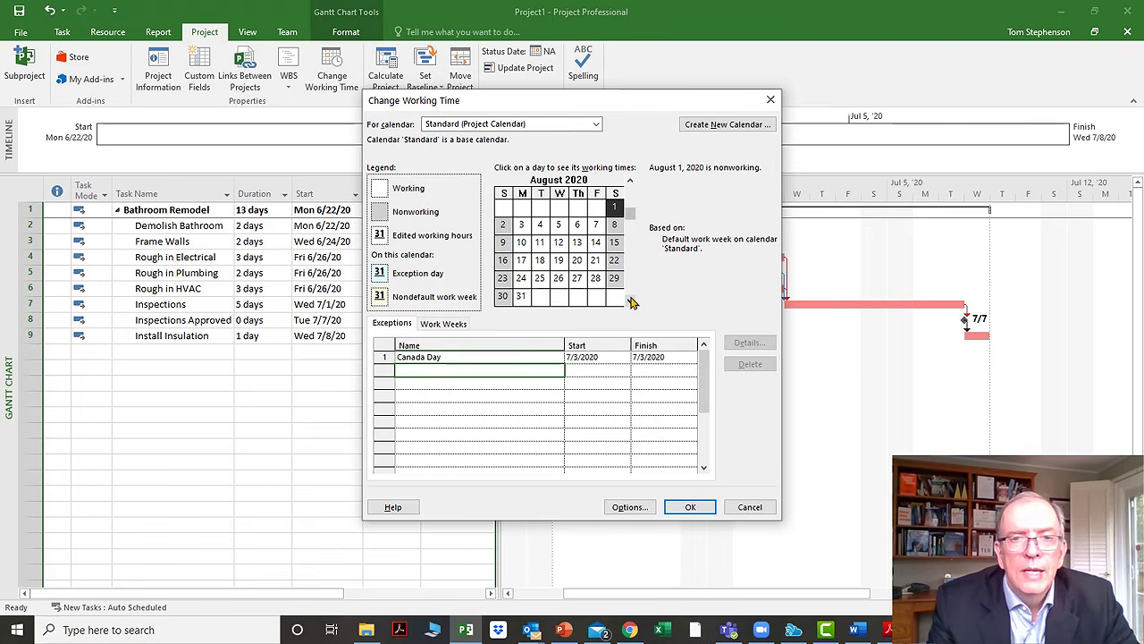
left_click(522, 226)
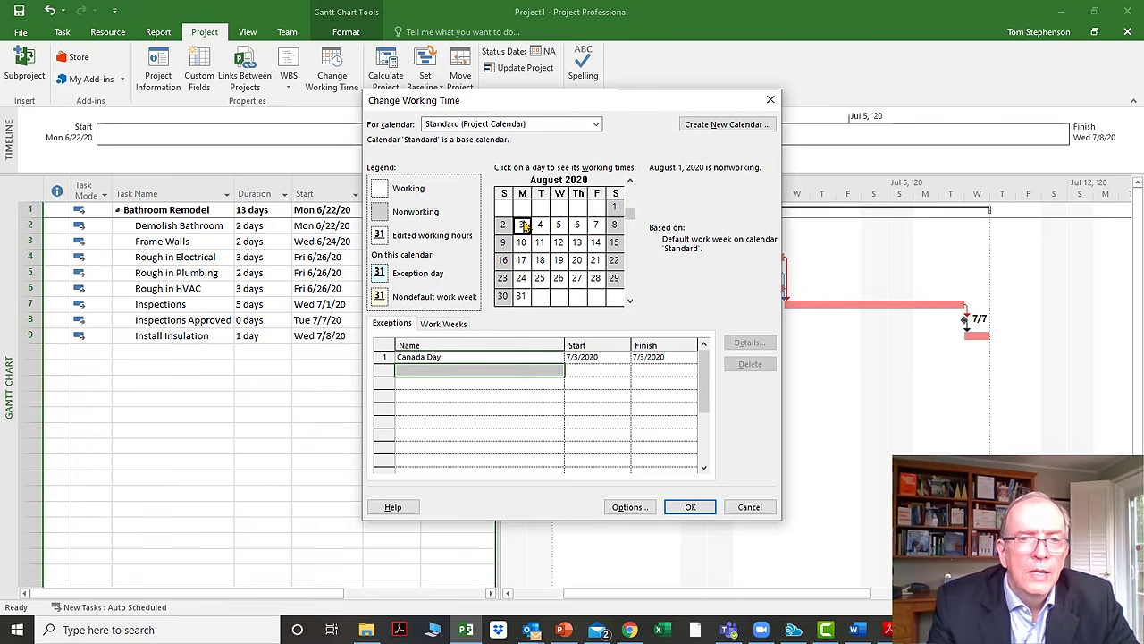
left_click(462, 370)
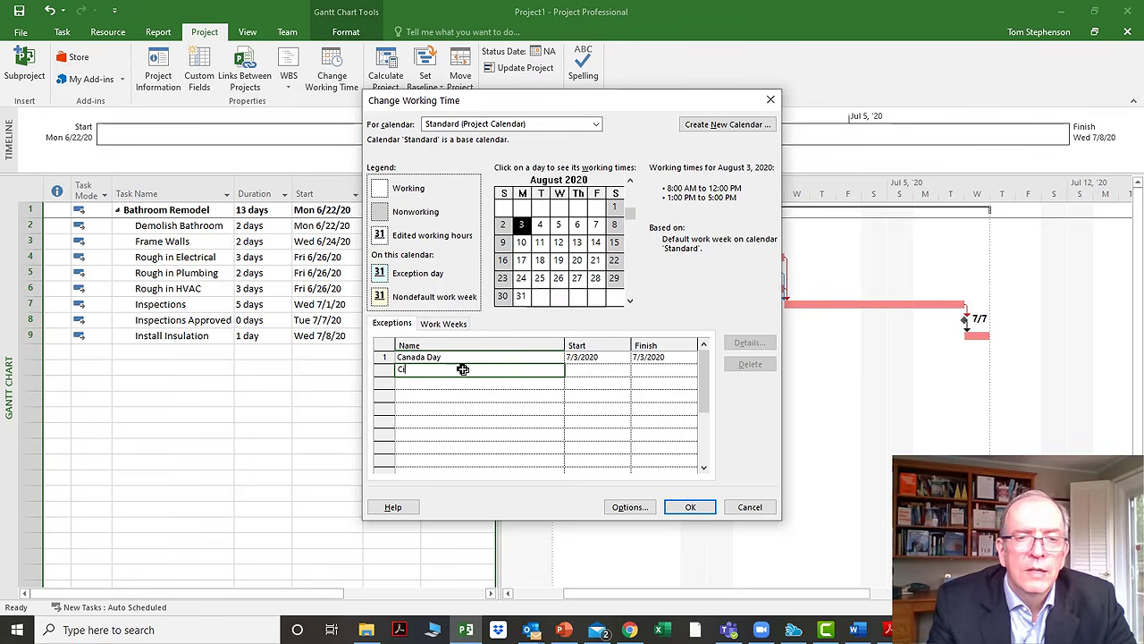
type("Civic Holi")
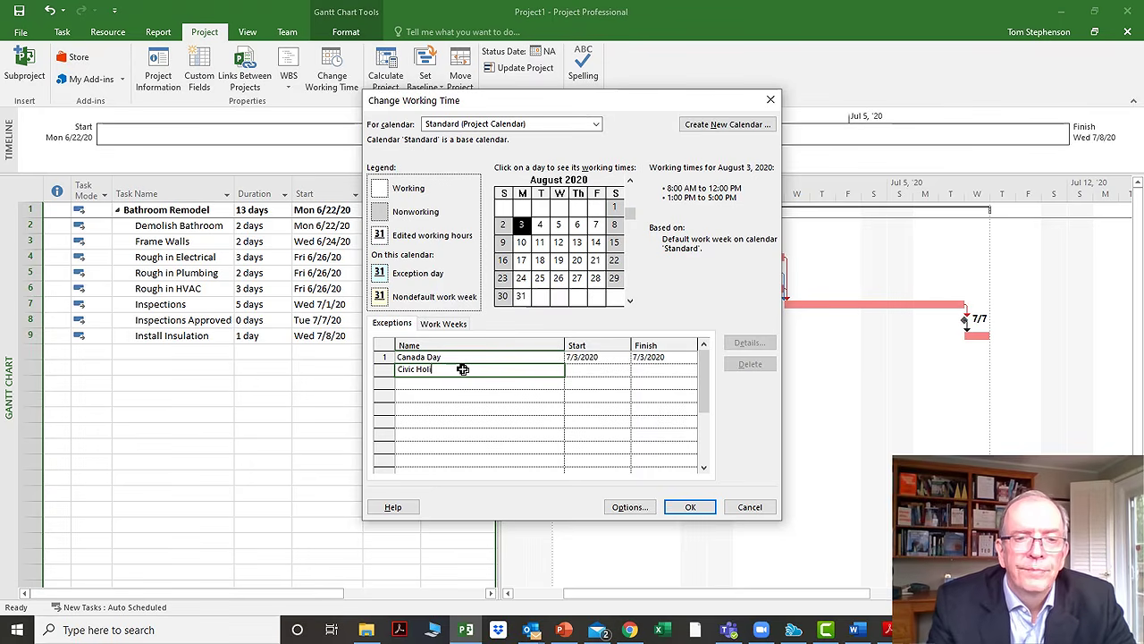
type("day")
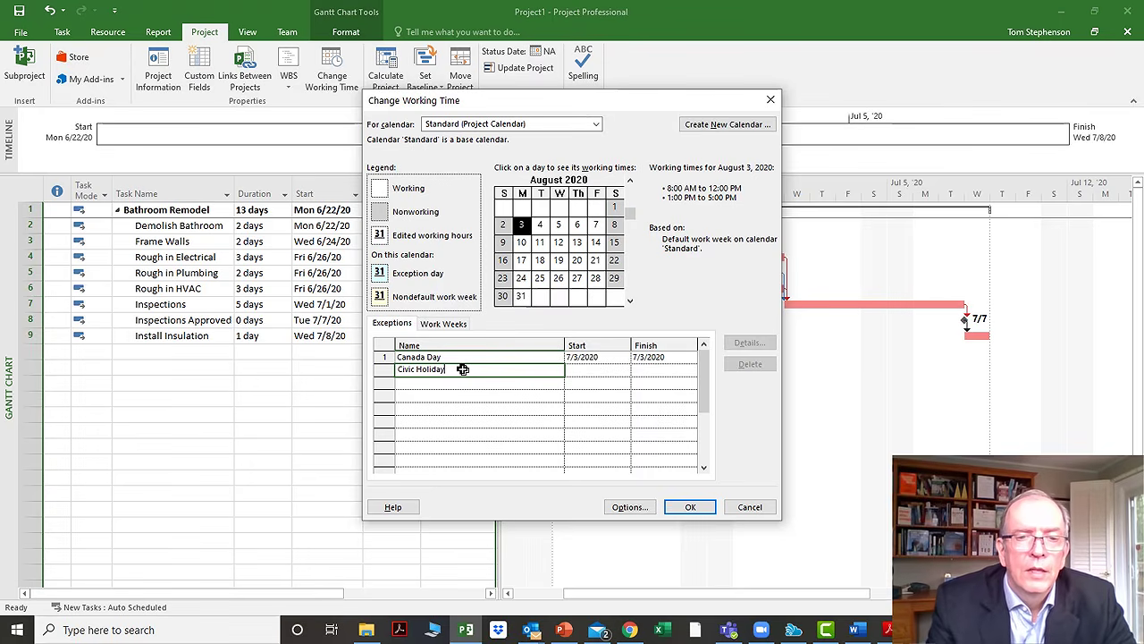
left_click(595, 370)
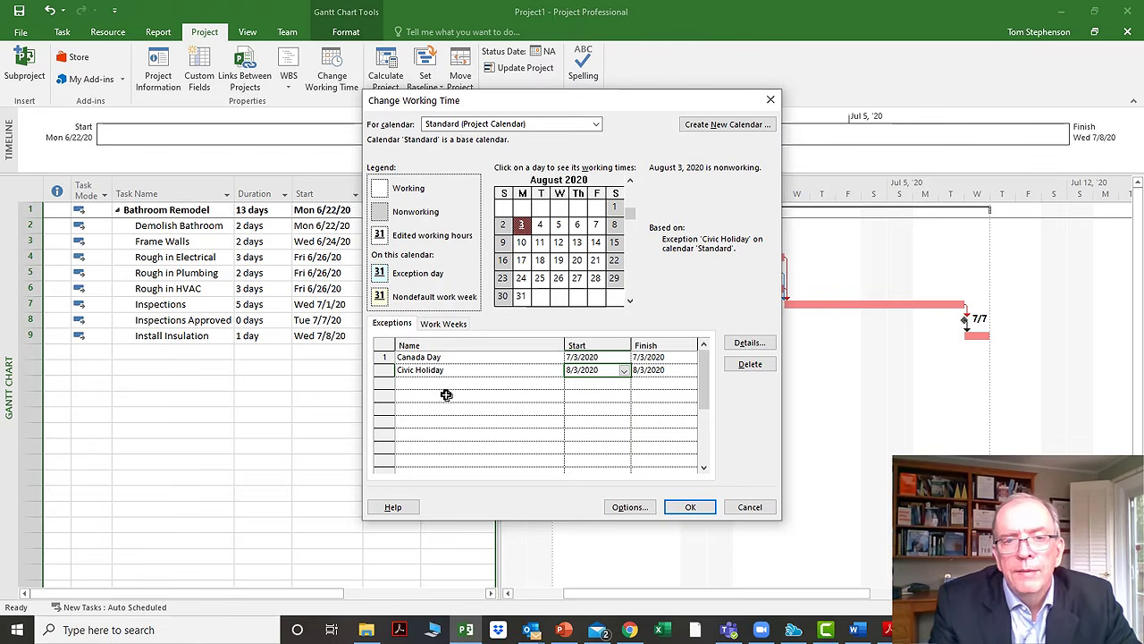
Step: Add a nonworking exception named Labour Day on 9/7/2020 to the Standard calendar
left_click(630, 302)
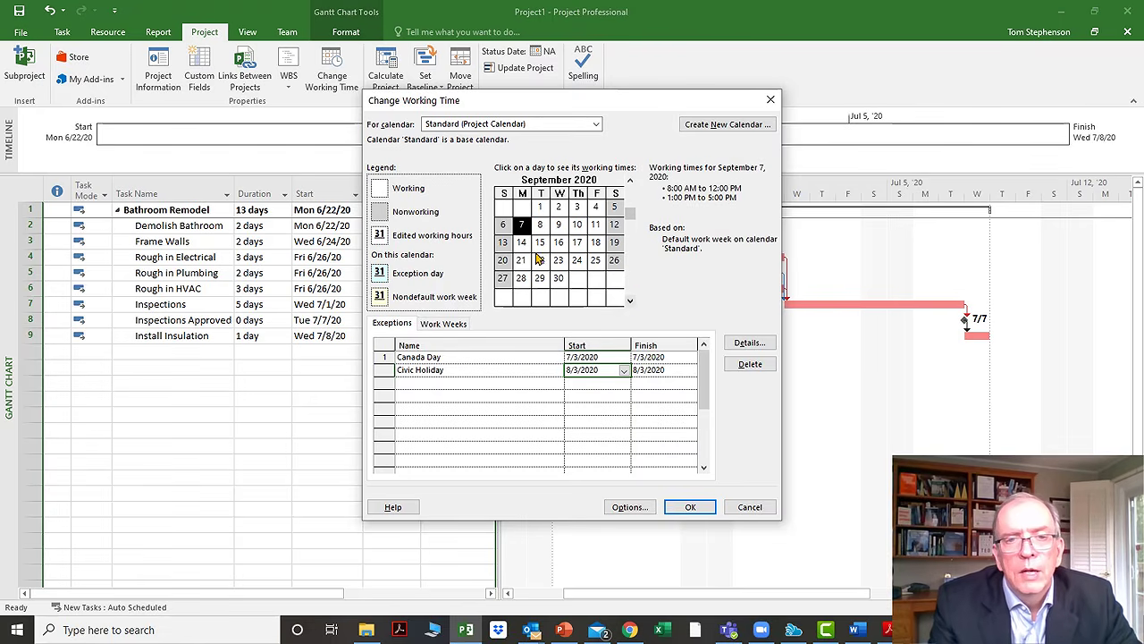
left_click(416, 385)
type("L")
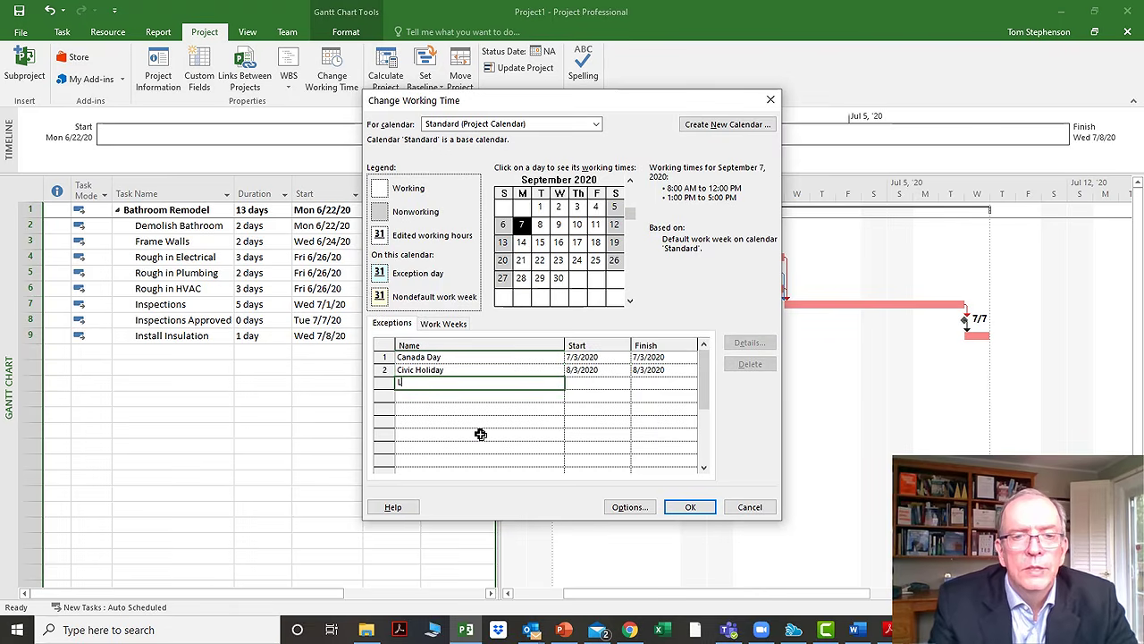
type("abour Day")
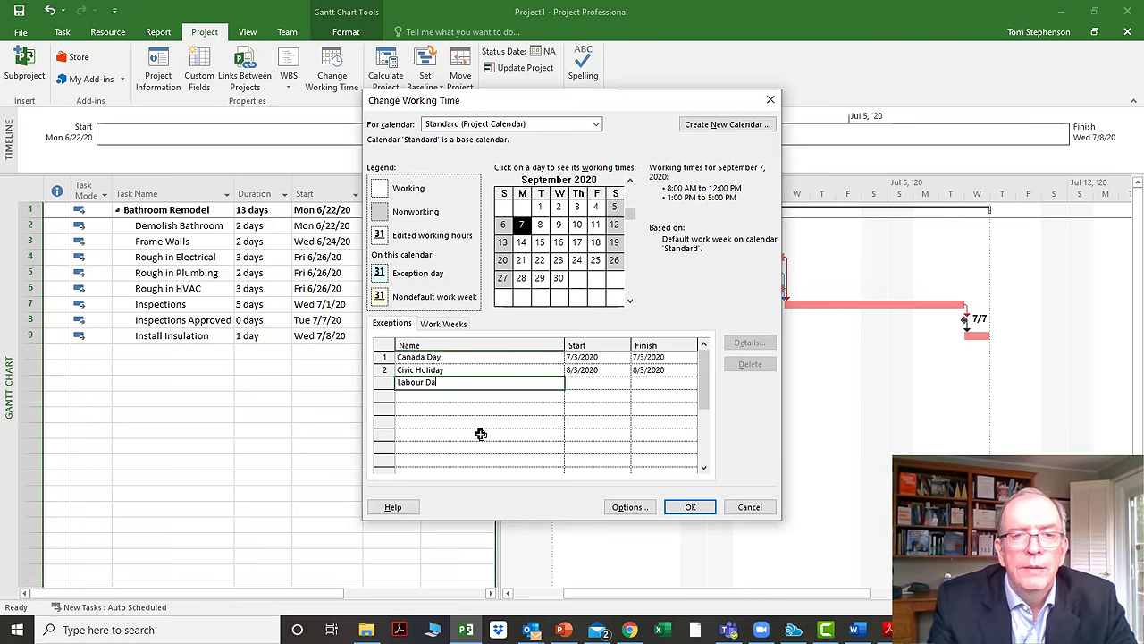
left_click(615, 386)
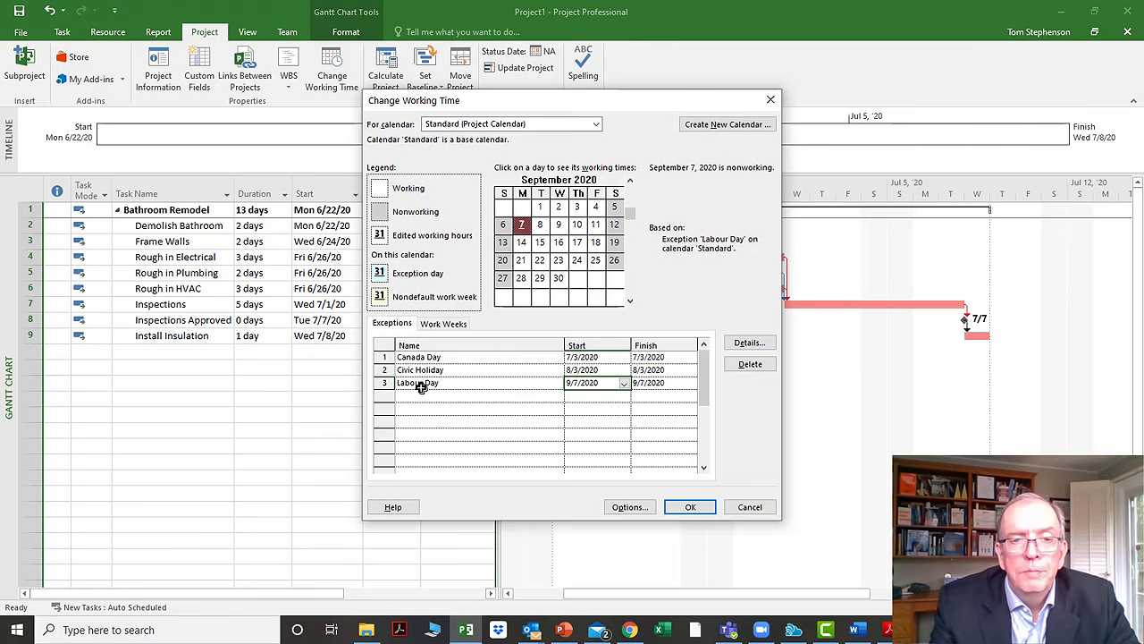
left_click(421, 386)
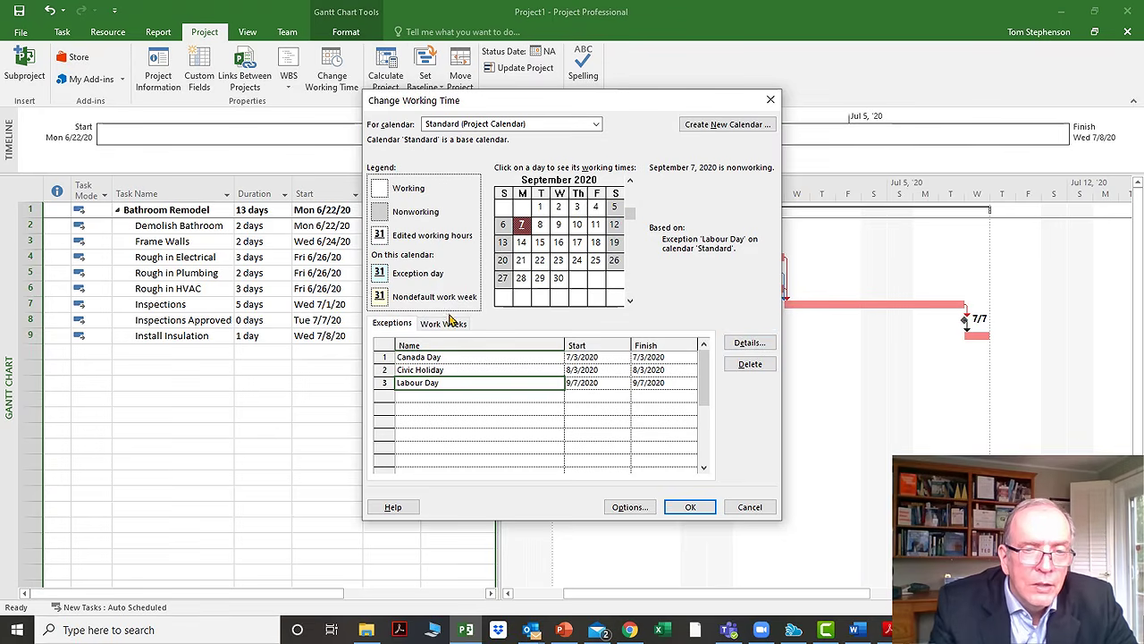
Step: Make the Labour Day exception recur yearly on the first Monday of September, ending after 5 occurrences
left_click(748, 346)
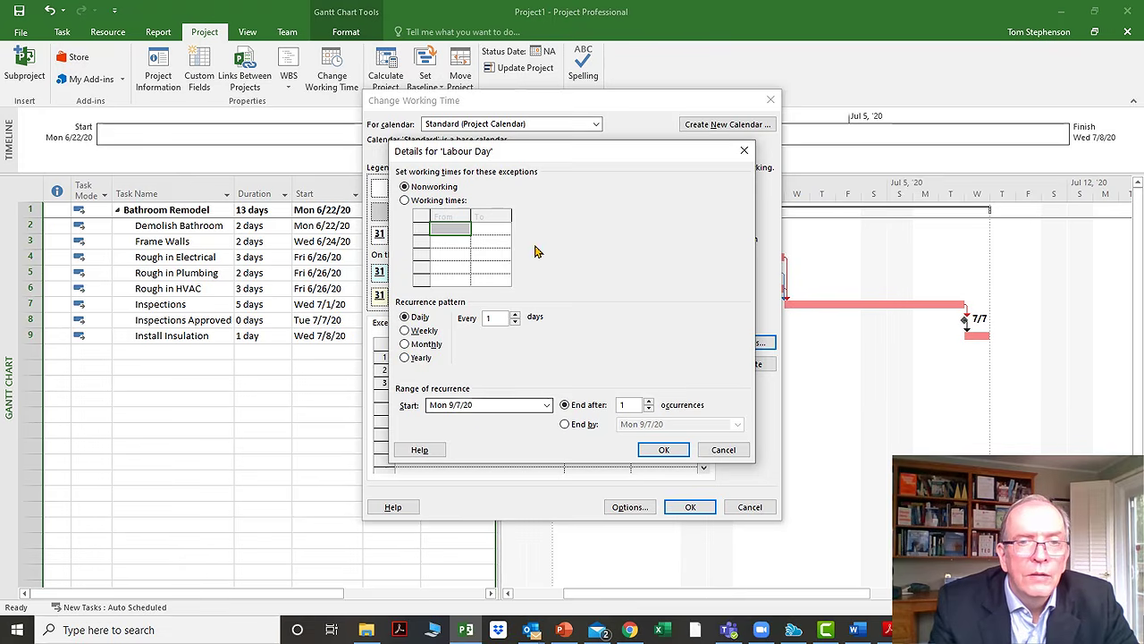
left_click_drag(536, 155, 750, 157)
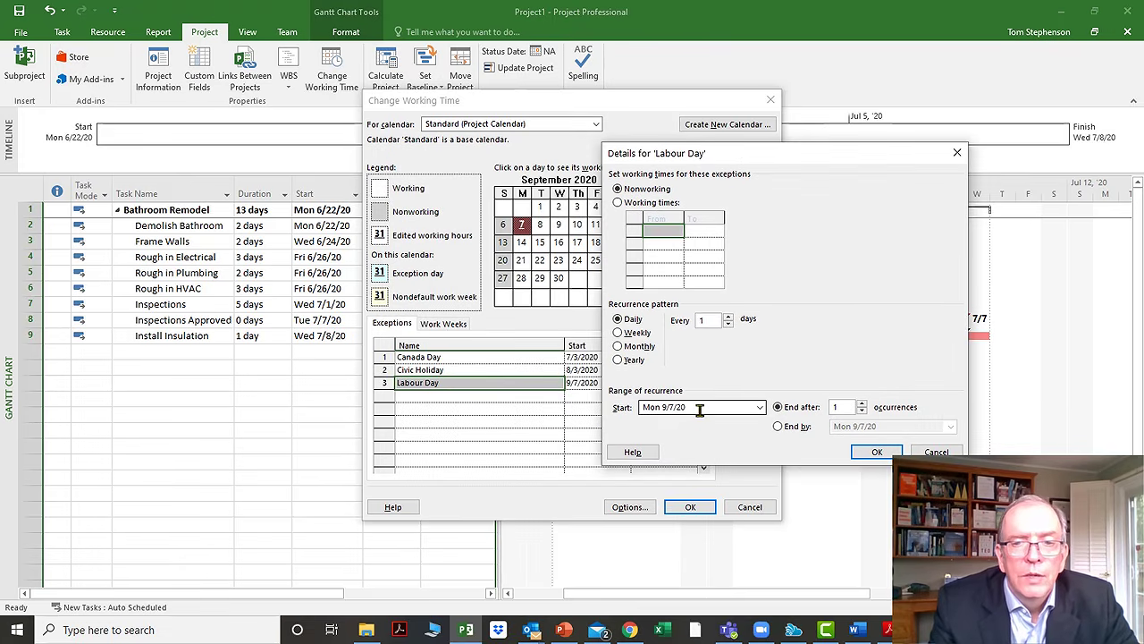
left_click(618, 360)
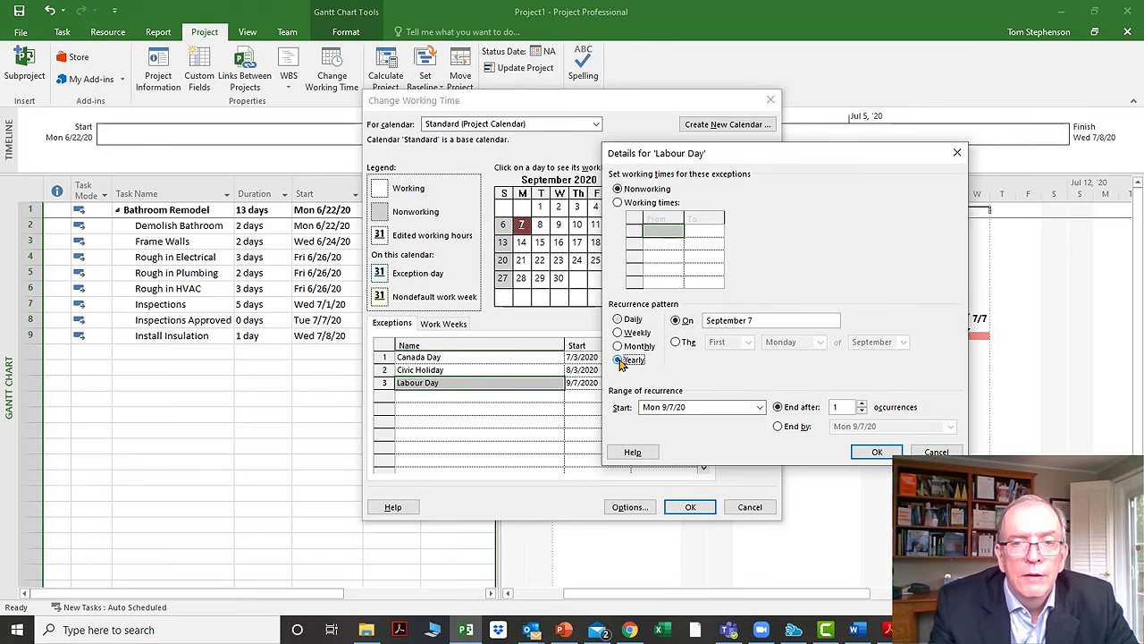
left_click(677, 343)
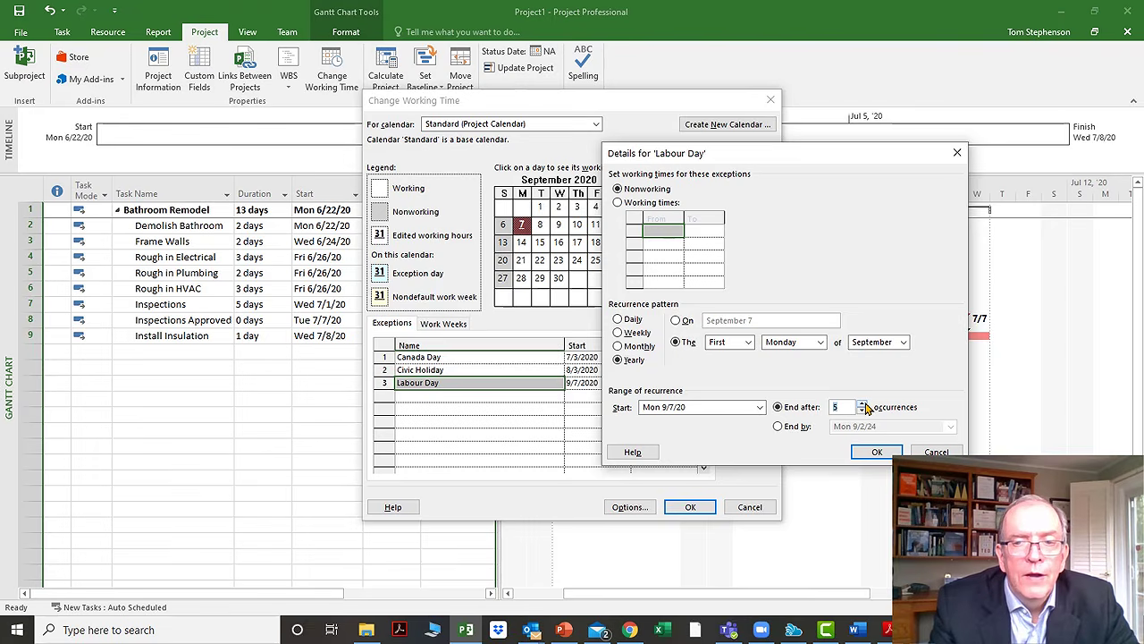
left_click(876, 454)
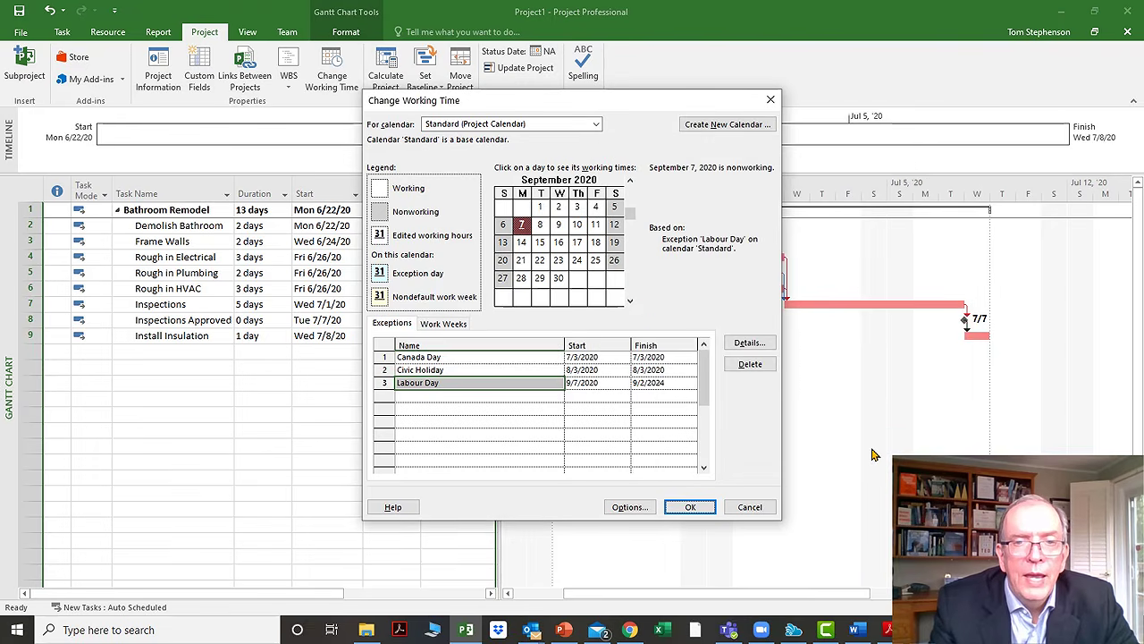
Step: Browse the Standard calendar through September 2021 and back to September 2020 to check the recurring Labour Day dates
left_click(629, 304)
left_click(629, 304)
left_click(628, 304)
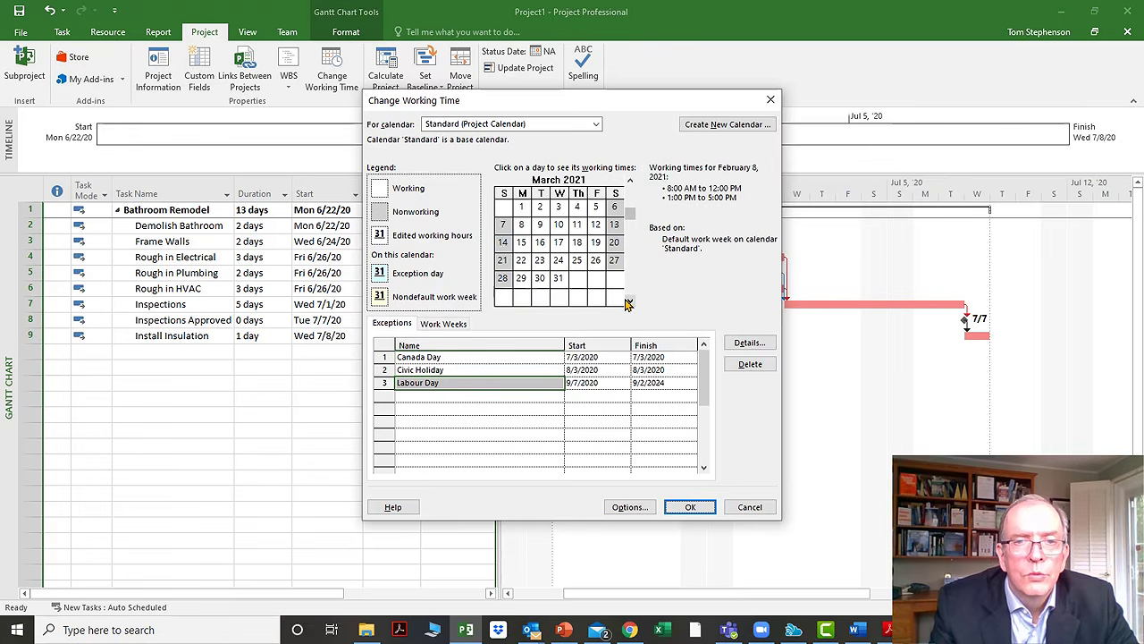
left_click(628, 304)
left_click(628, 304)
left_click(628, 304)
left_click(629, 304)
left_click(629, 304)
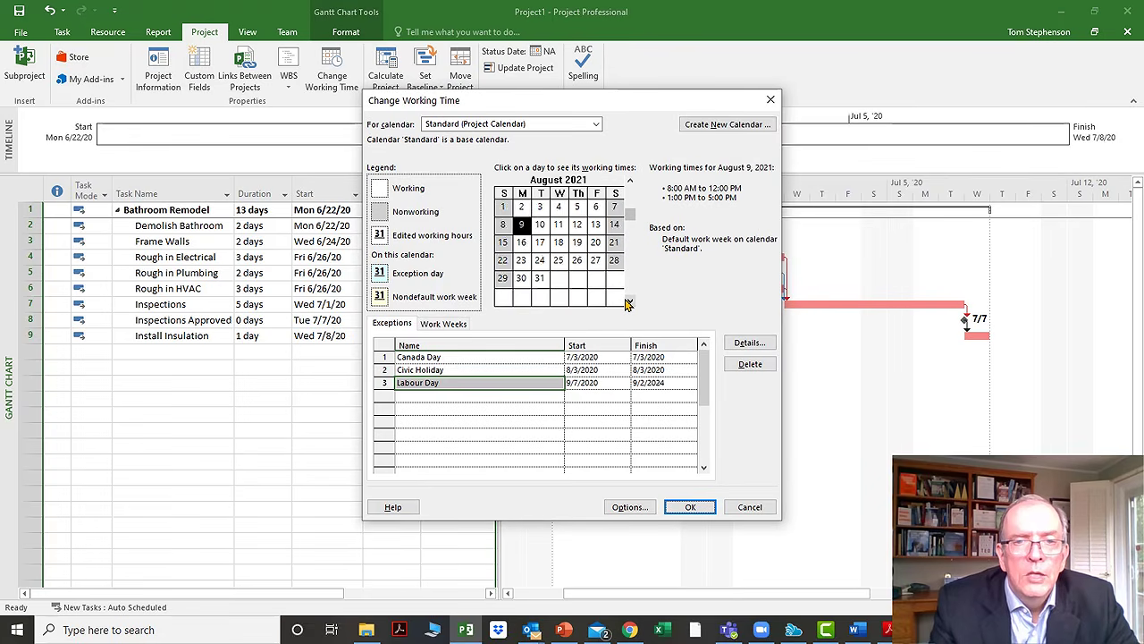
left_click(628, 303)
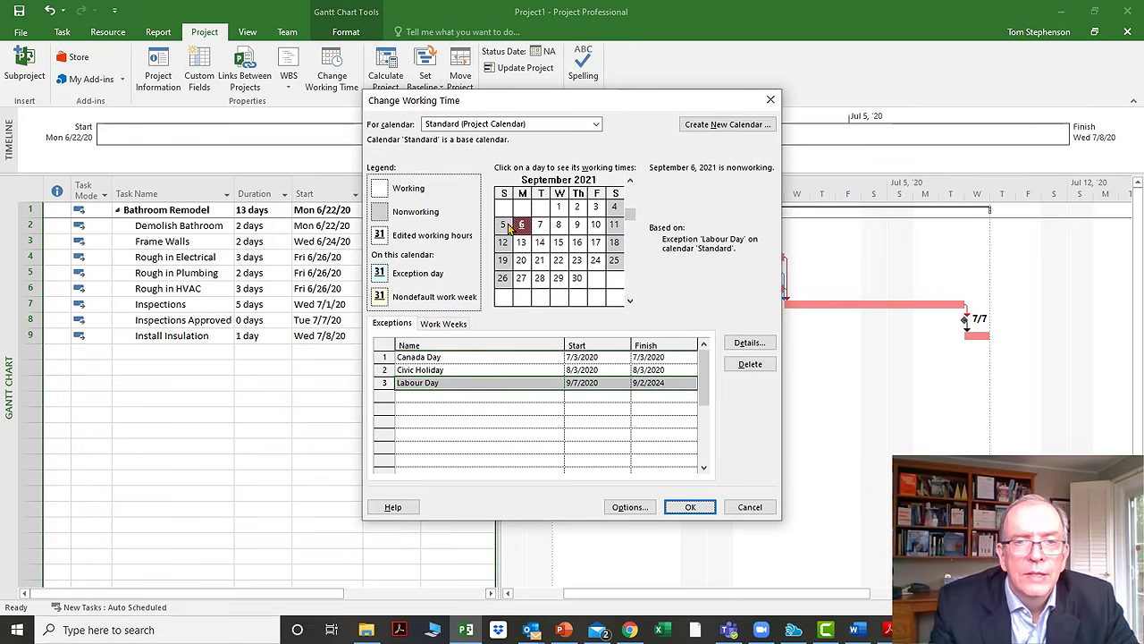
left_click(629, 183)
left_click(629, 183)
left_click(630, 183)
left_click(629, 183)
left_click(629, 184)
left_click(629, 183)
left_click(629, 184)
left_click(629, 184)
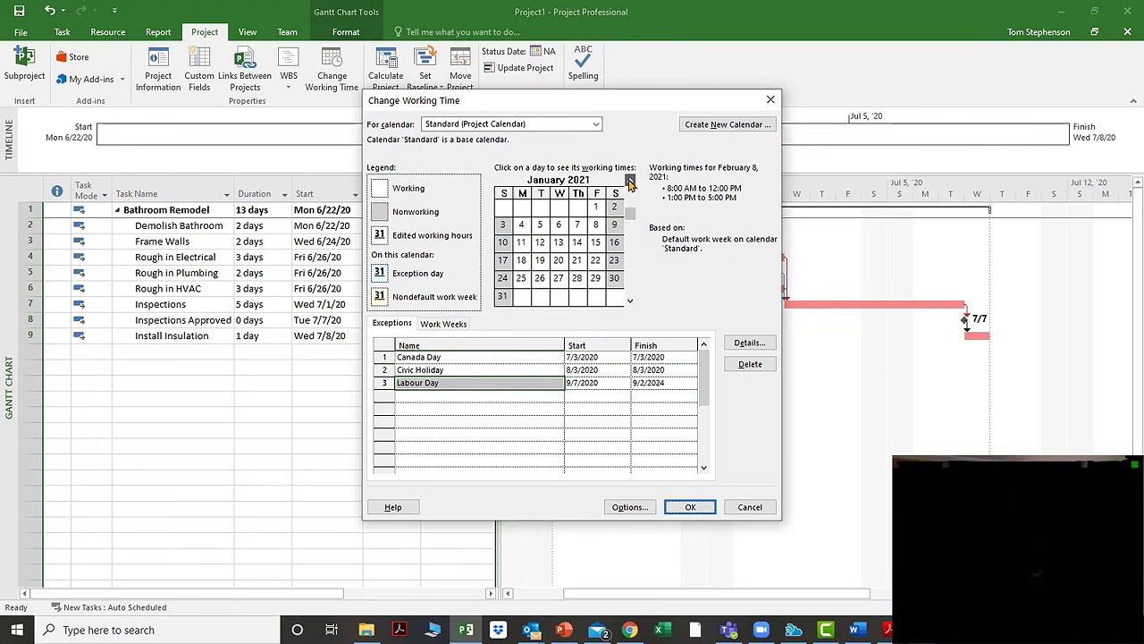
left_click(629, 183)
left_click(629, 183)
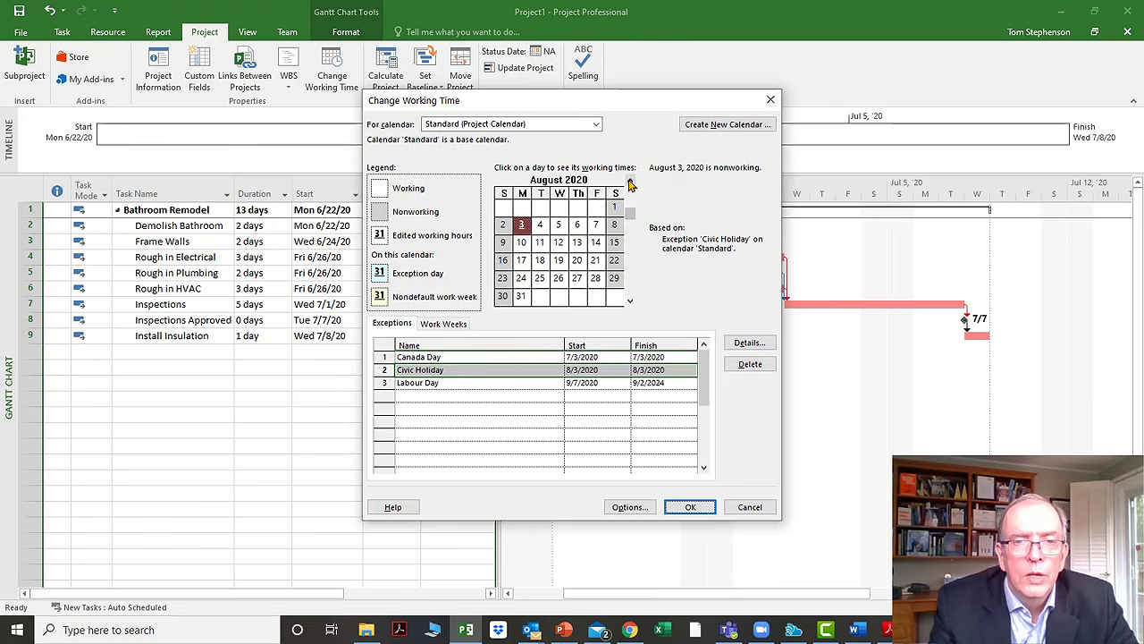
left_click(629, 301)
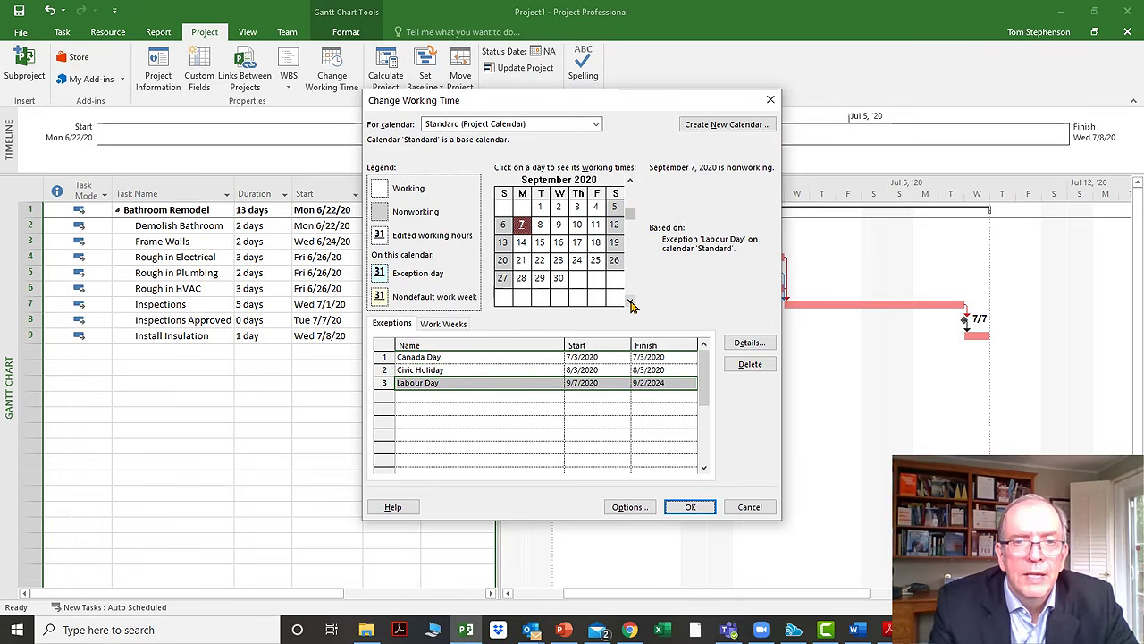
left_click(537, 401)
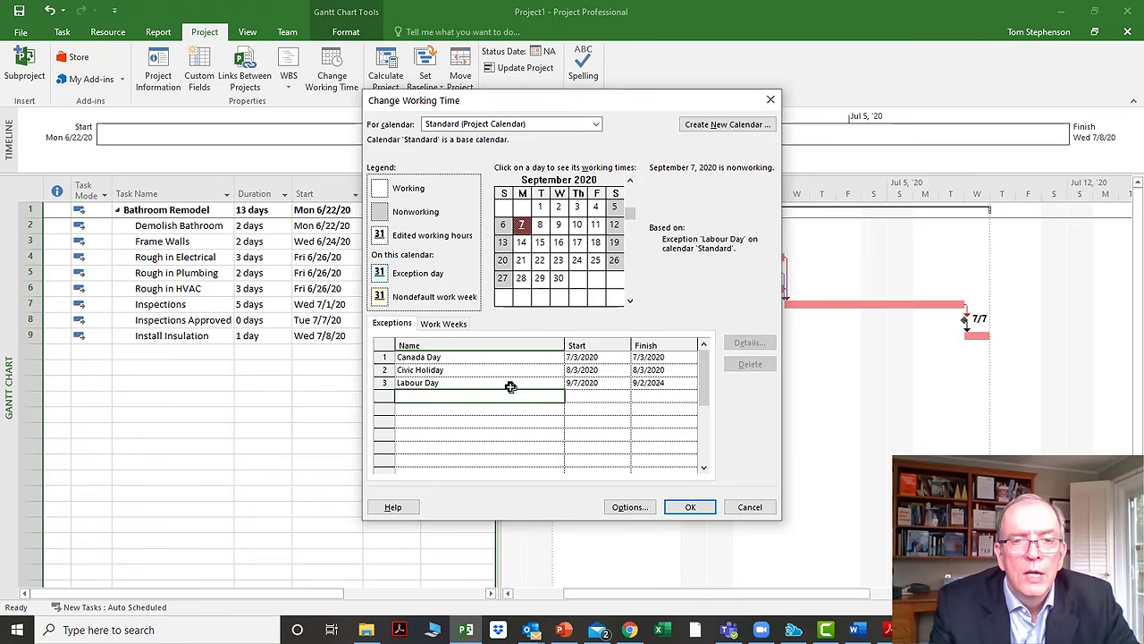
left_click(510, 385)
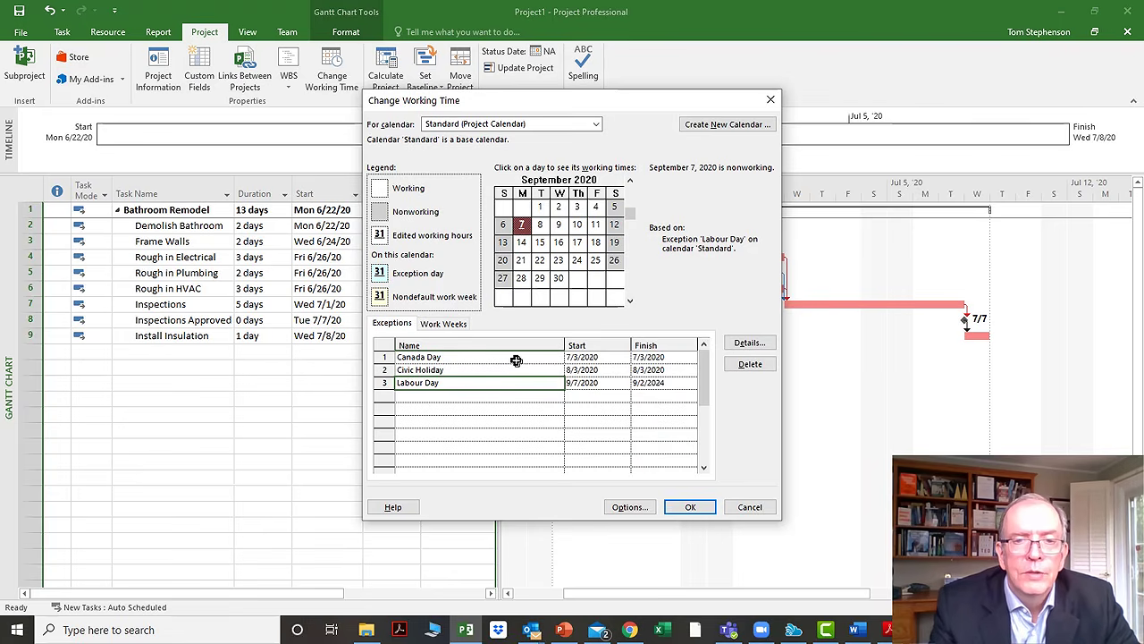
left_click(516, 360)
left_click(749, 342)
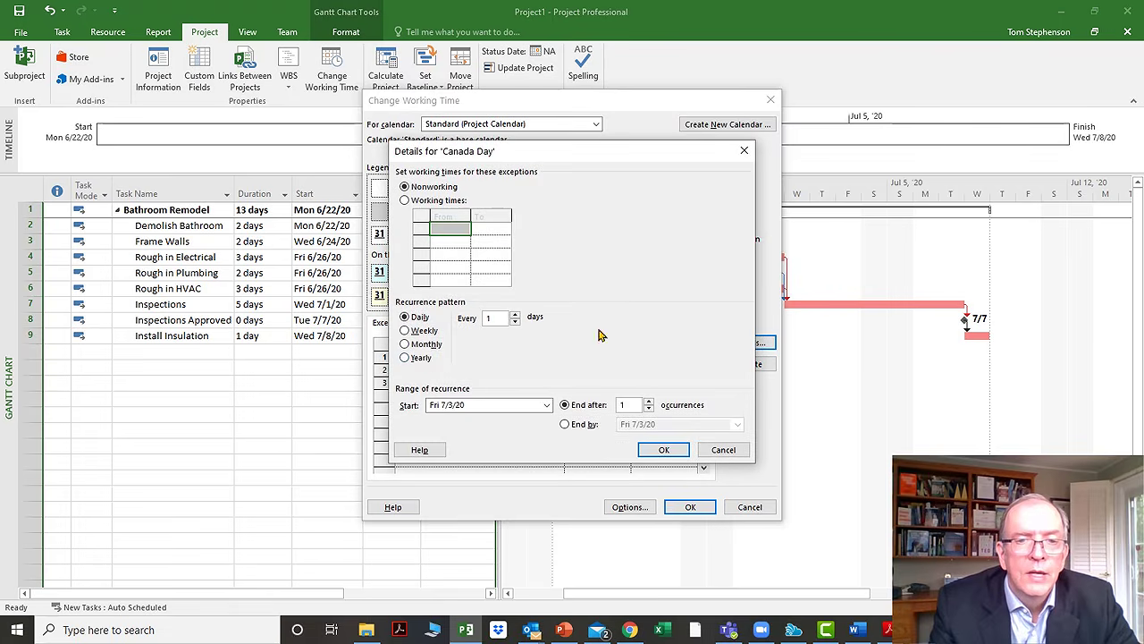
left_click(405, 359)
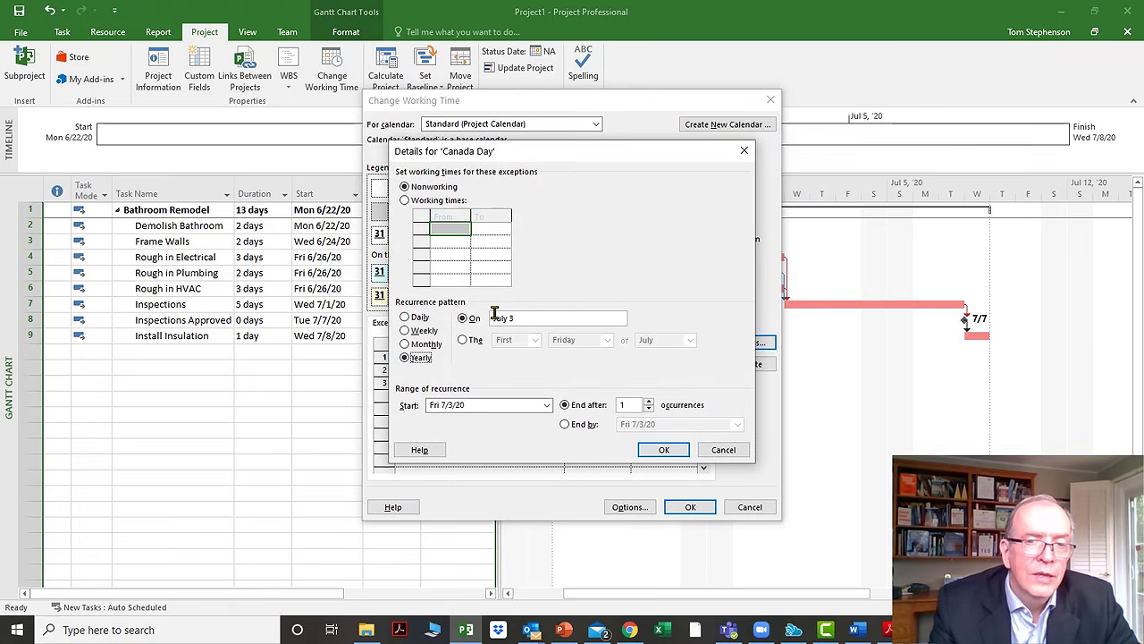
left_click(723, 453)
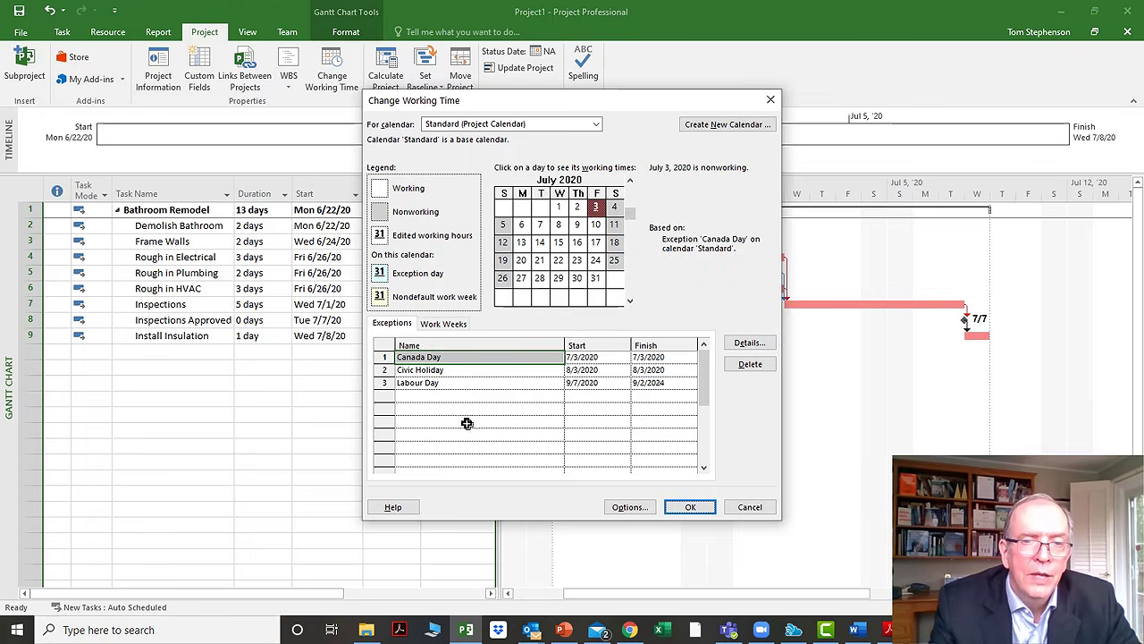
Step: Add a nonworking exception named Christmas Holidays starting 12/24/2020 to the Standard calendar
left_click(447, 399)
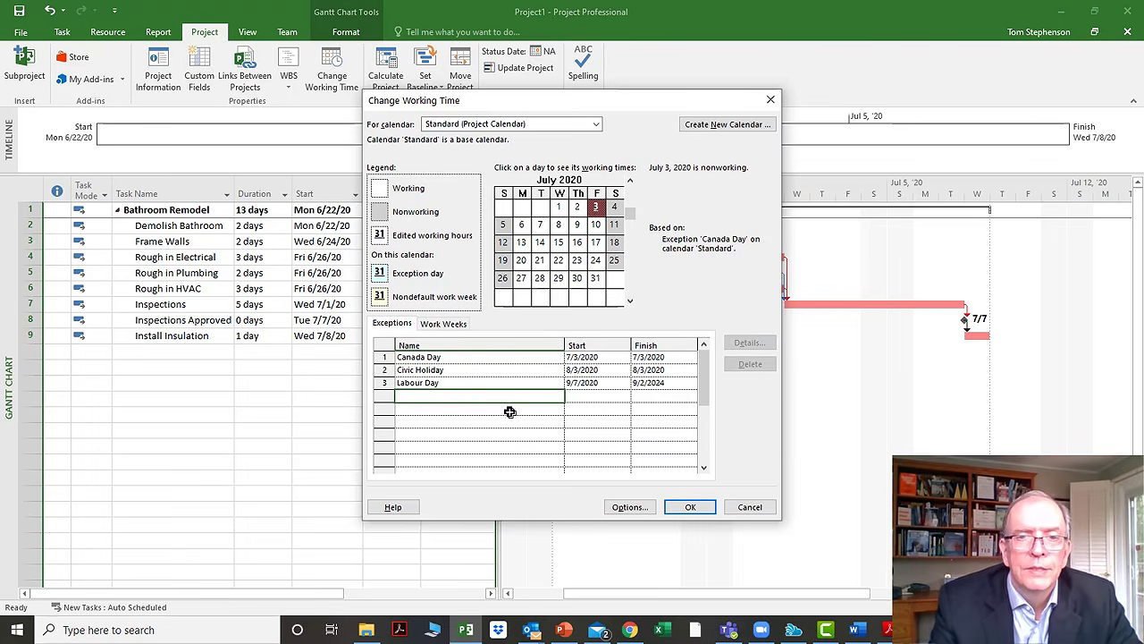
left_click(630, 301)
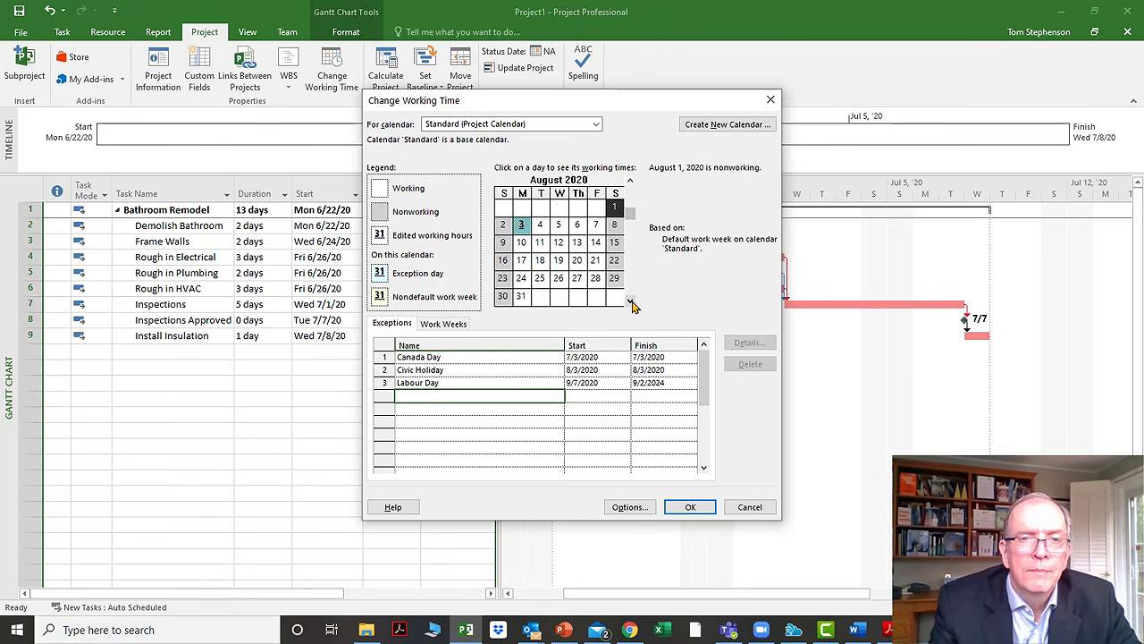
left_click(630, 302)
left_click(630, 301)
left_click(631, 301)
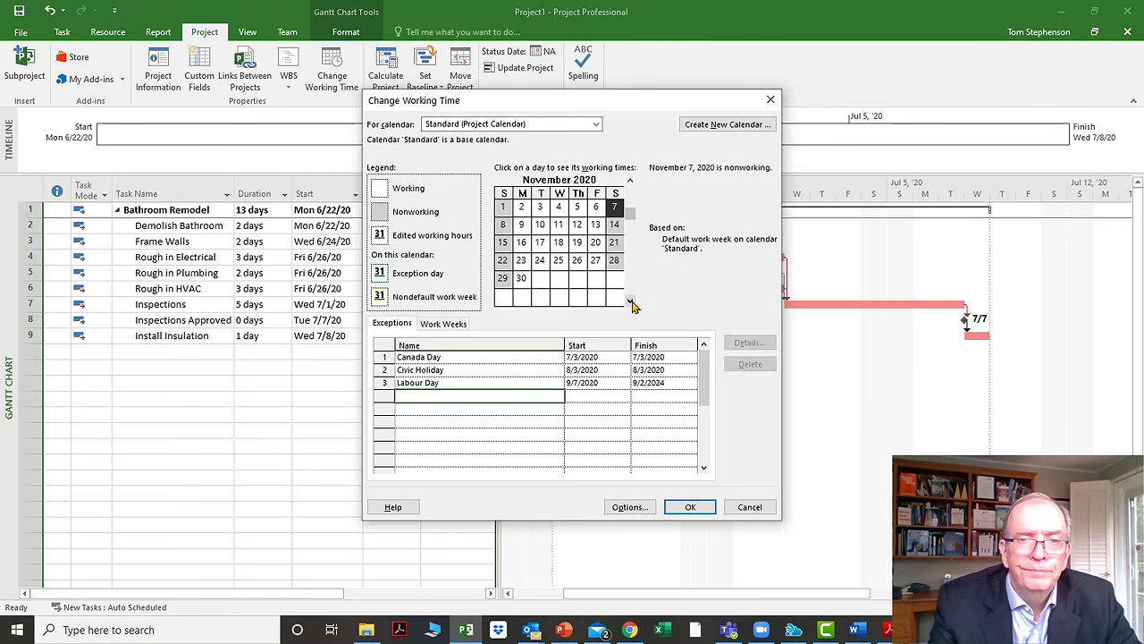
left_click(630, 301)
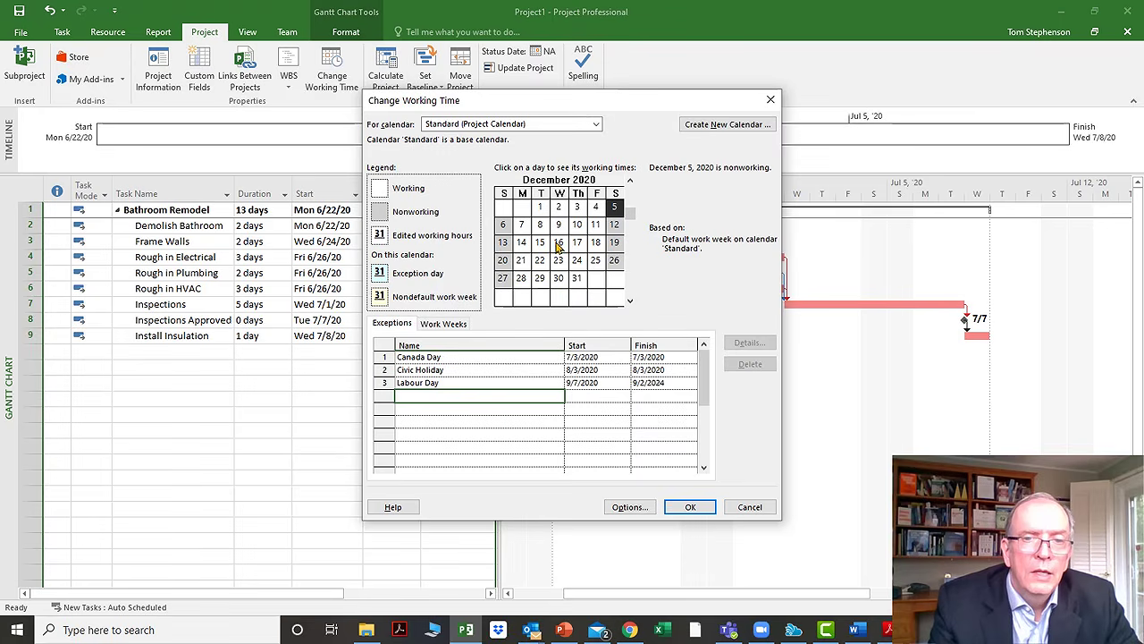
left_click(577, 261)
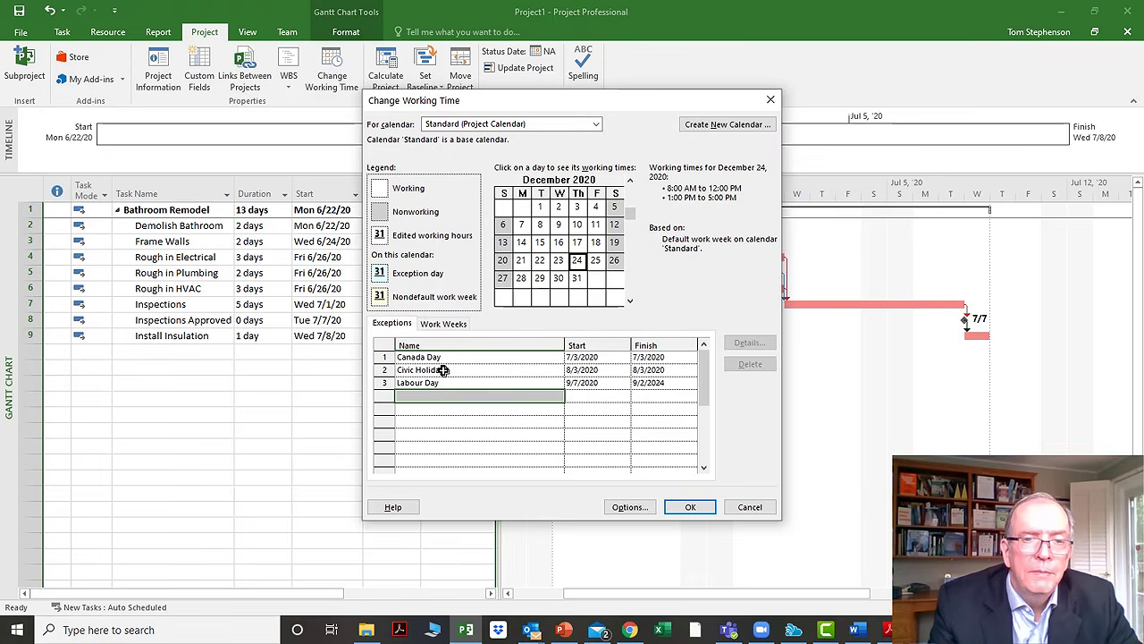
left_click(432, 399)
type("C")
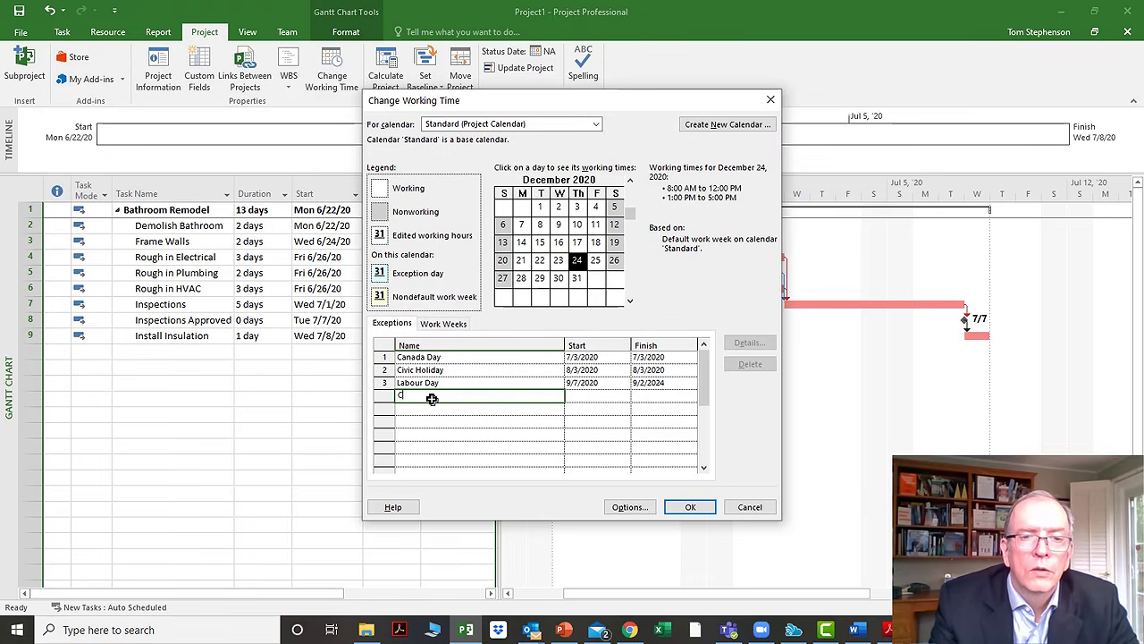
type("hris")
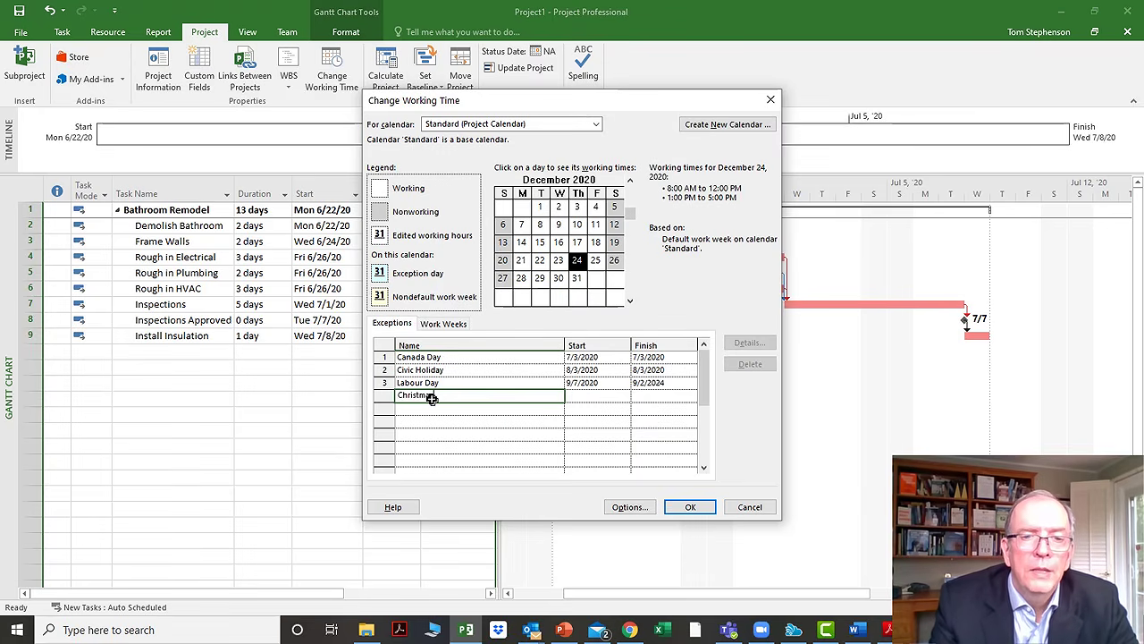
type("tmas HO")
key("BackSpace")
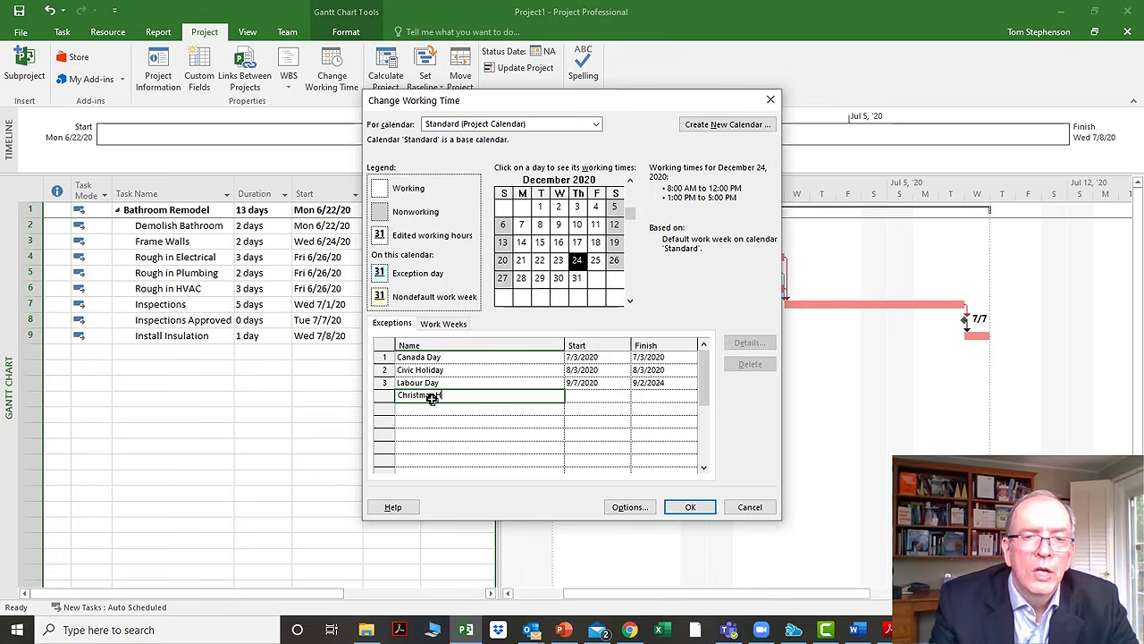
type("olidays")
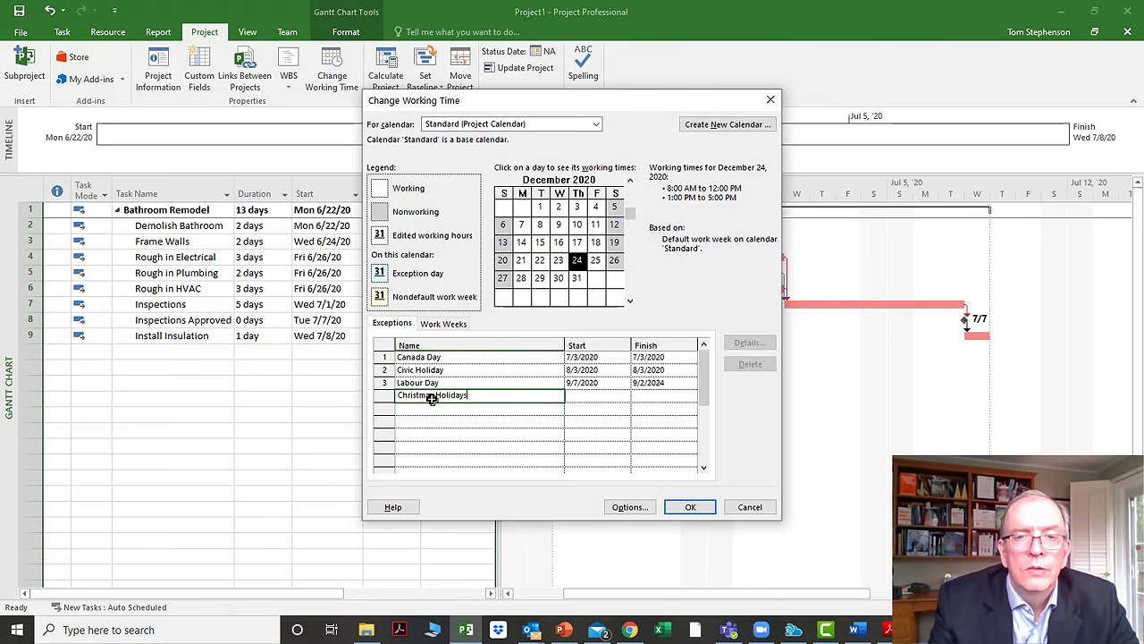
left_click(586, 400)
left_click(643, 396)
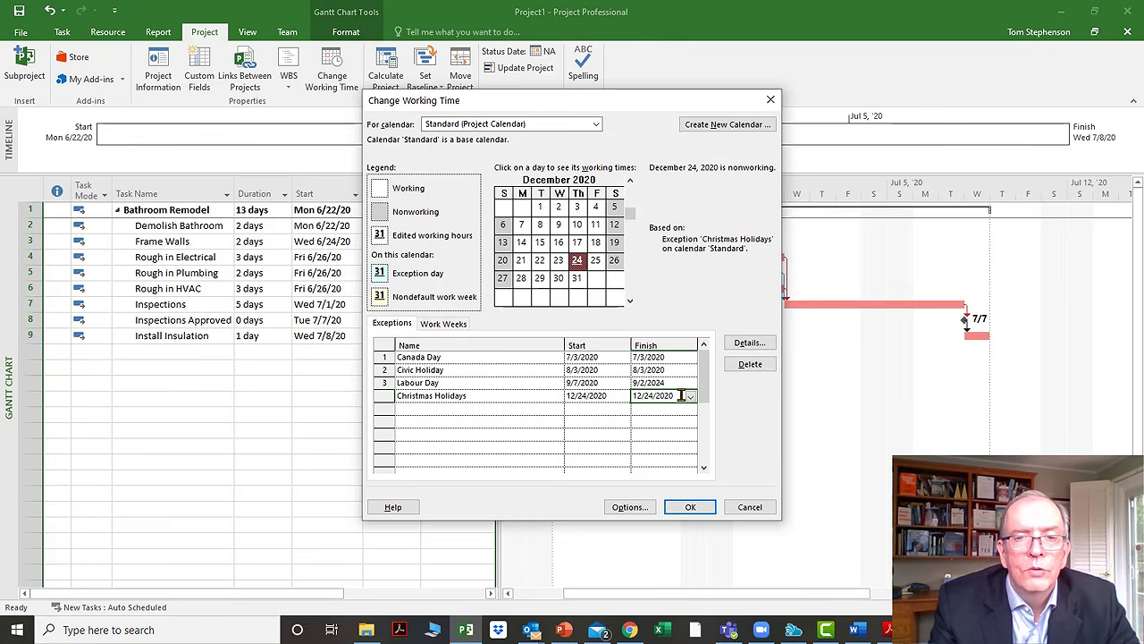
Step: Set the finish date of the Christmas Holidays exception to 1/1/2021
left_click(690, 397)
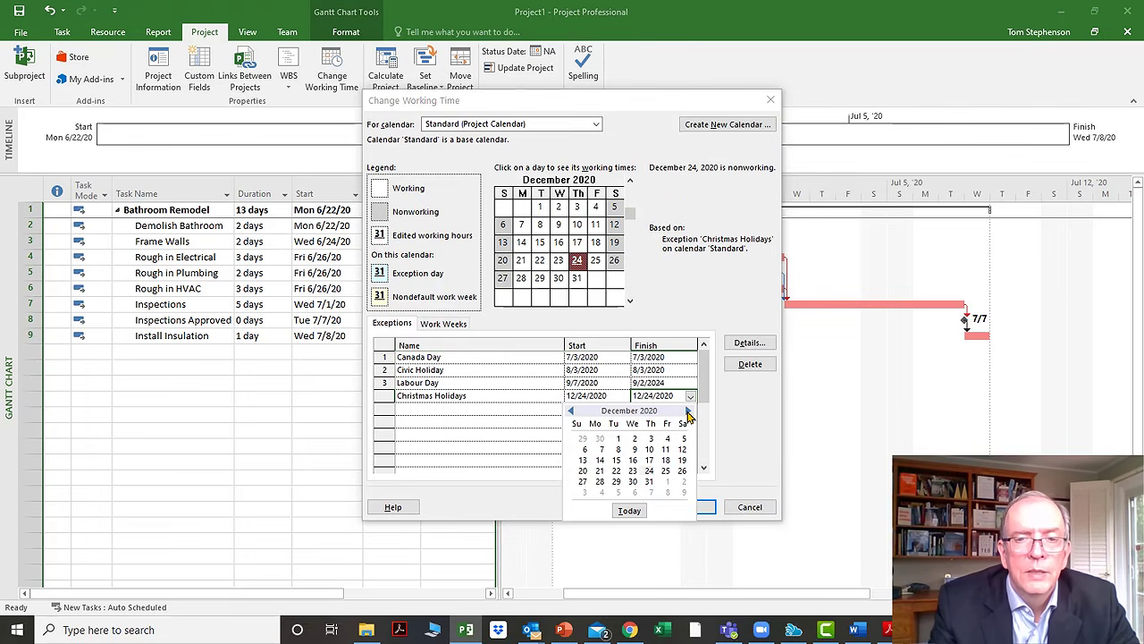
left_click(689, 410)
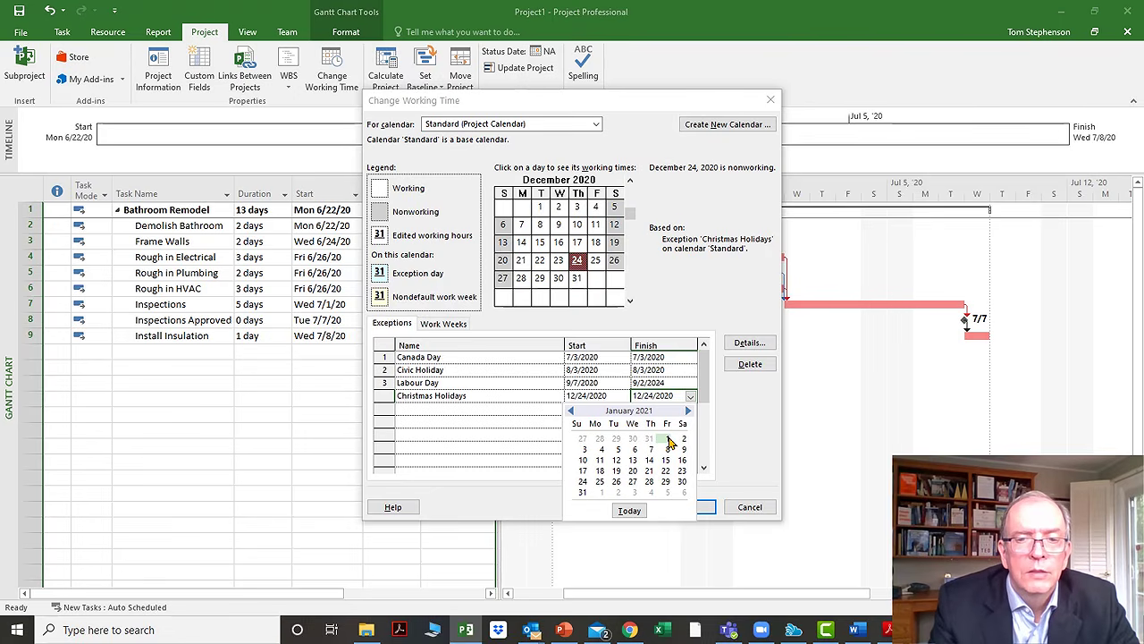
left_click(667, 438)
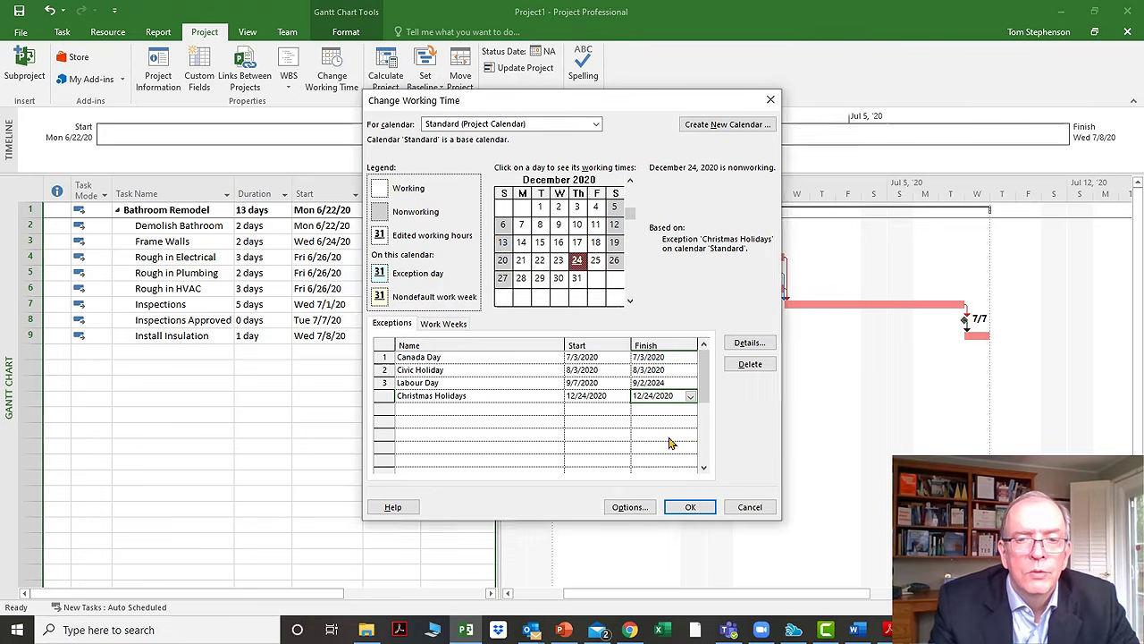
left_click(484, 418)
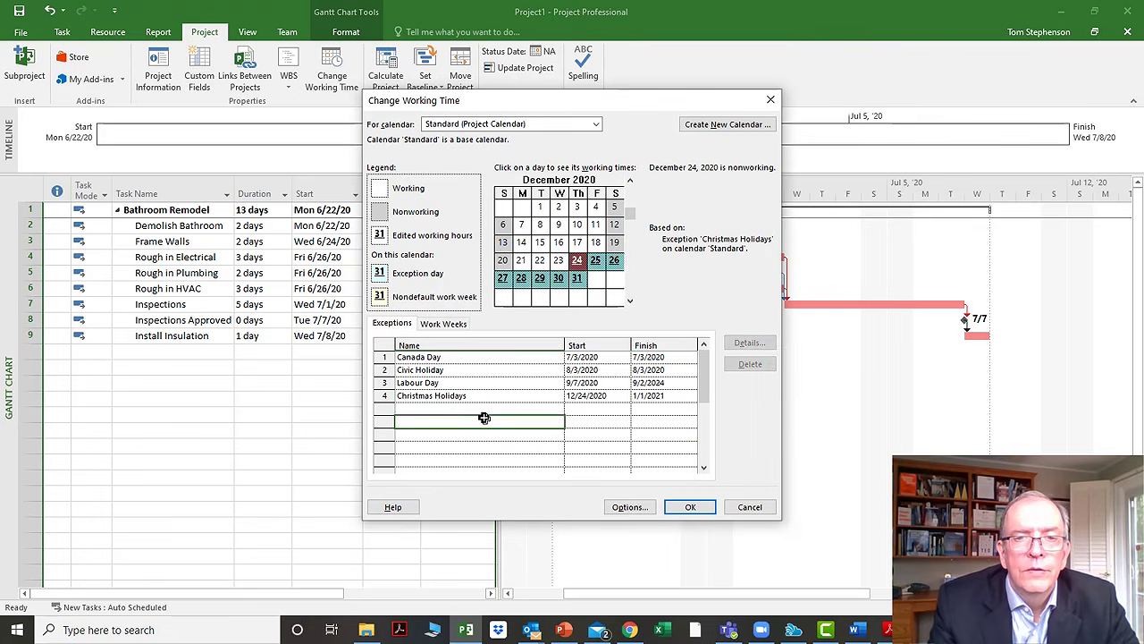
Step: Check the Christmas Holidays dates in December 2020 and January 2021, and apply the working time changes to the project
left_click(630, 302)
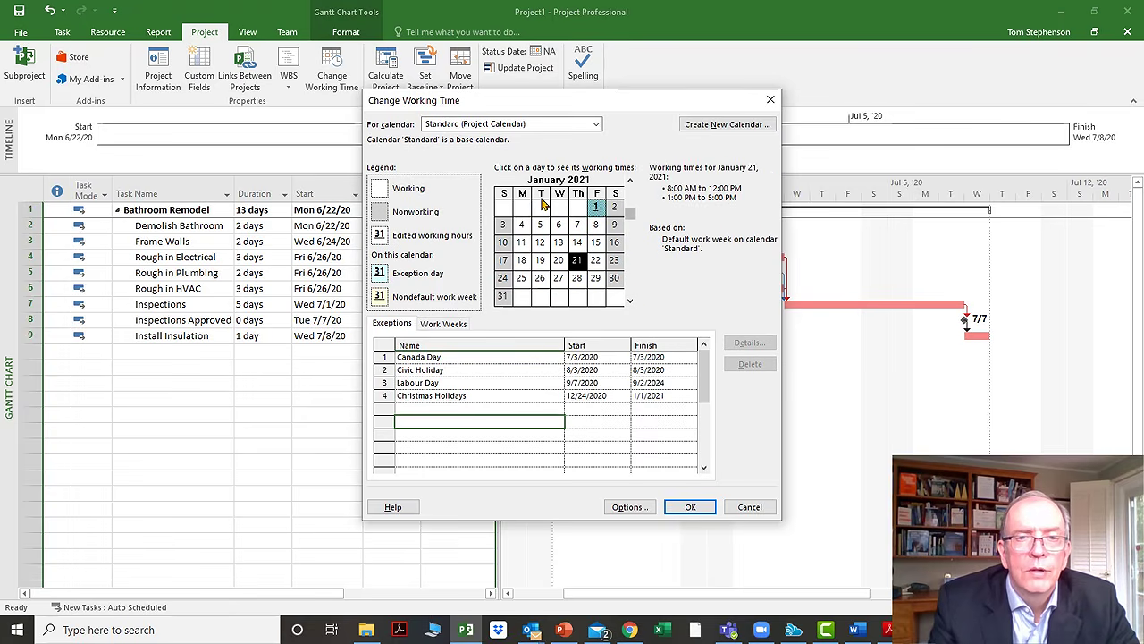
left_click(630, 182)
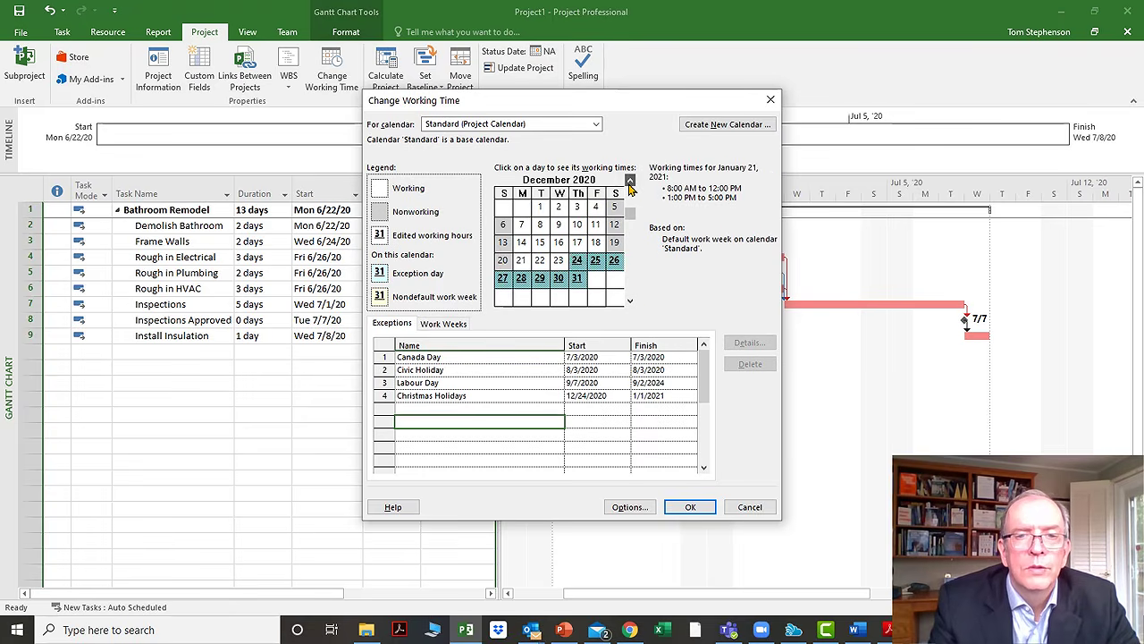
left_click(599, 395)
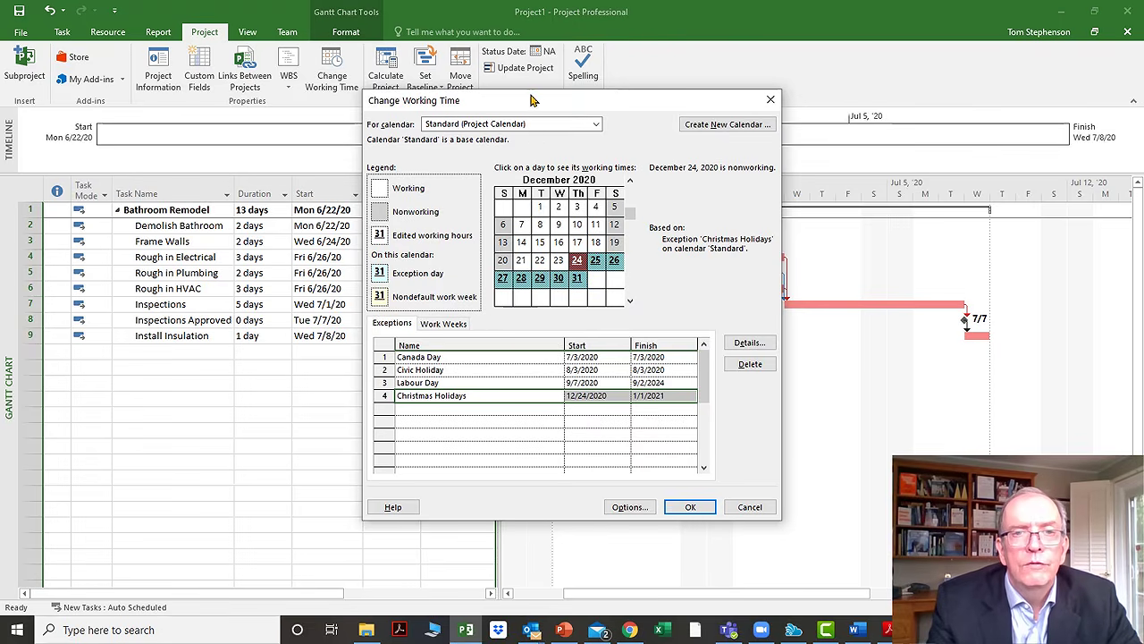
left_click_drag(536, 100, 704, 93)
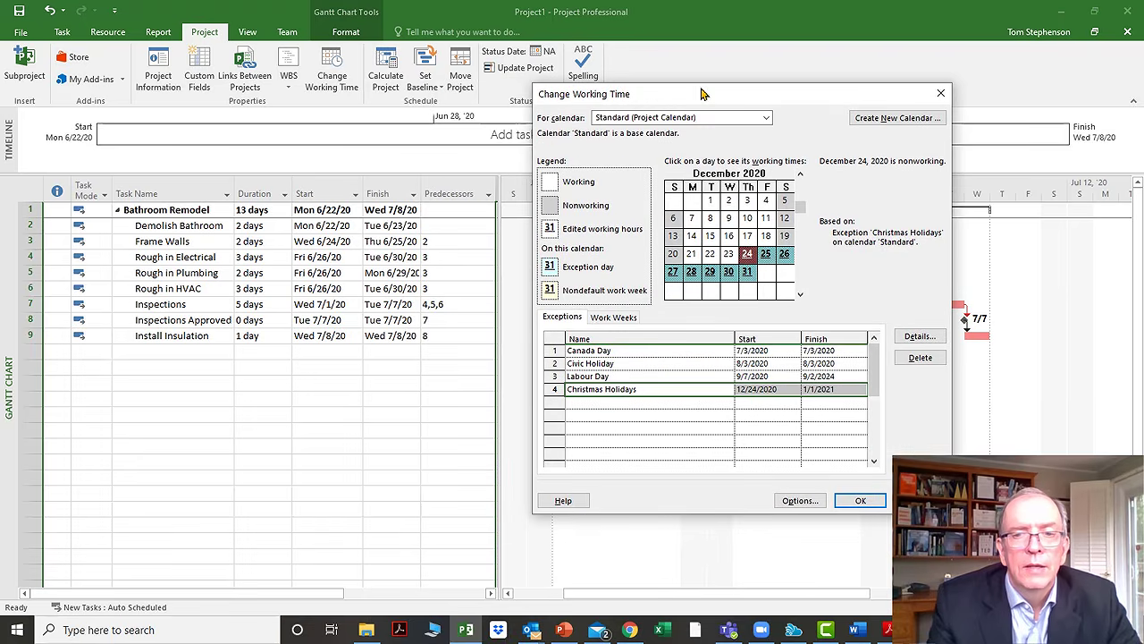
left_click(859, 502)
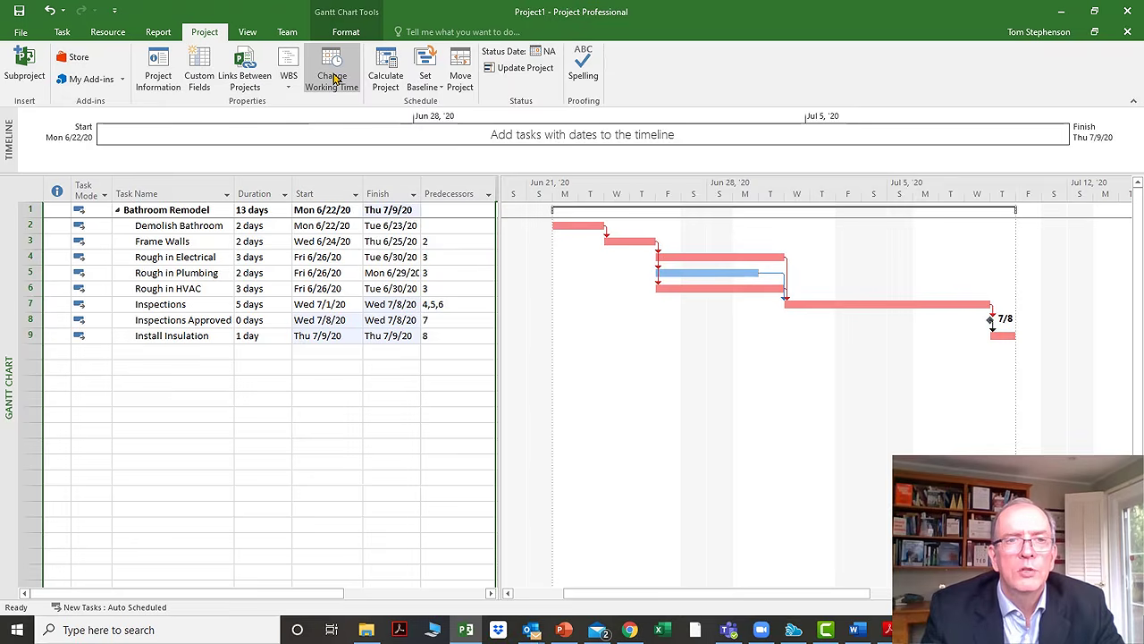
Step: Create a new base calendar named Electrical Sub Calendar as a copy of the Standard calendar
left_click(332, 76)
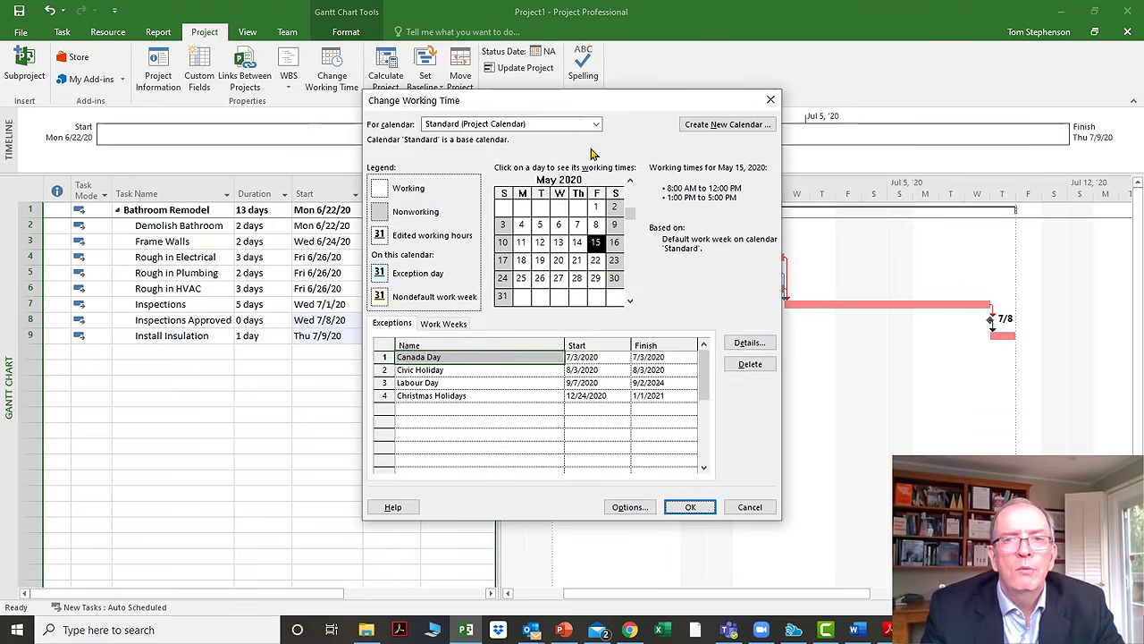
left_click(705, 125)
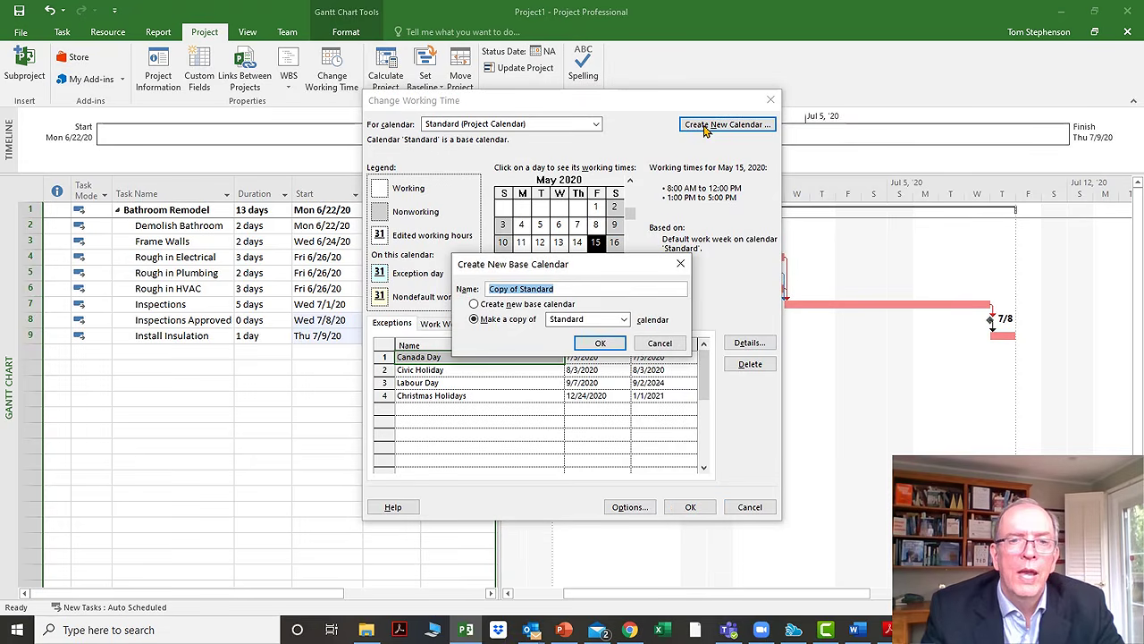
left_click(556, 288)
key("BackSpace")
key("BackSpace")
key("BackSpace")
key("BackSpace")
key("BackSpace")
key("BackSpace")
key("BackSpace")
key("BackSpace")
key("BackSpace")
key("BackSpace")
key("BackSpace")
key("BackSpace")
key("BackSpace")
key("BackSpace")
key("BackSpace")
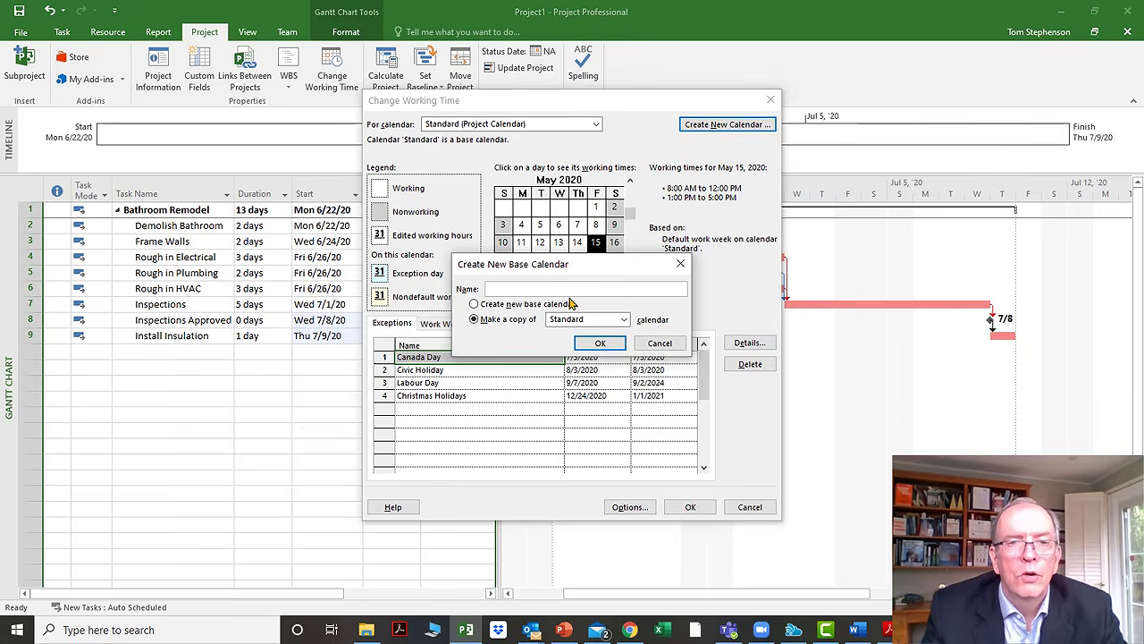
type("Electrical Sub Calen")
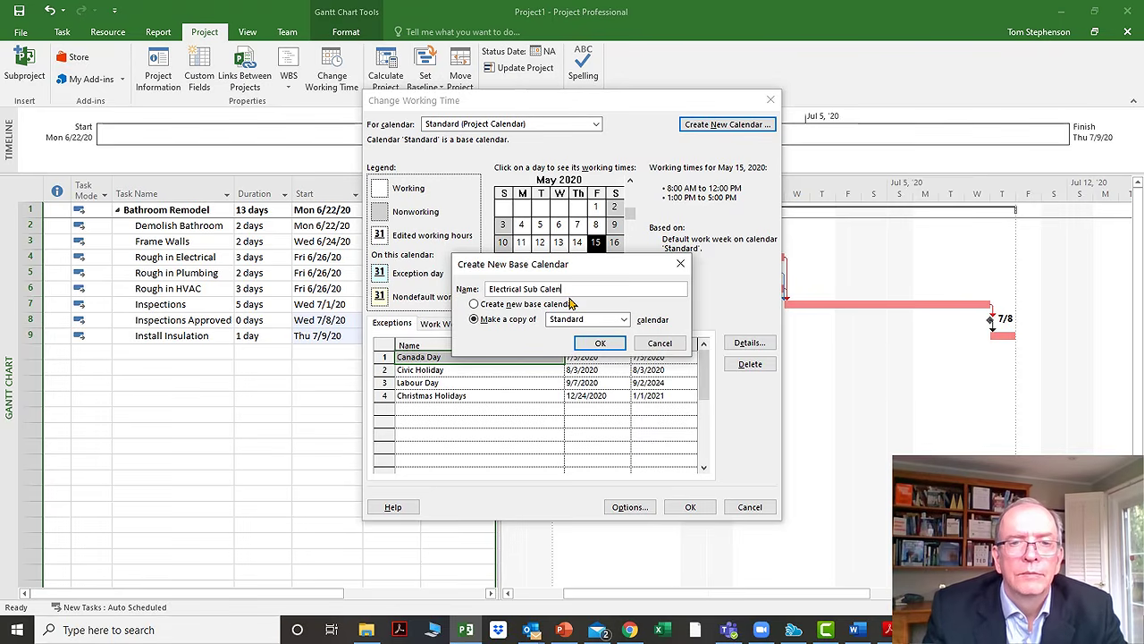
type("dar")
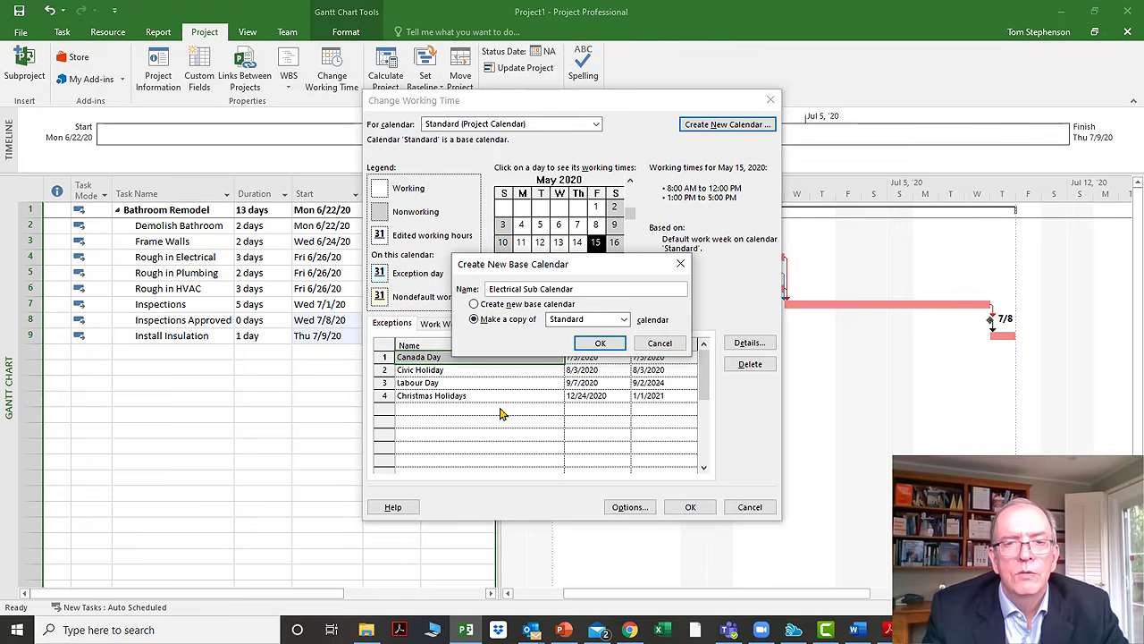
left_click(599, 345)
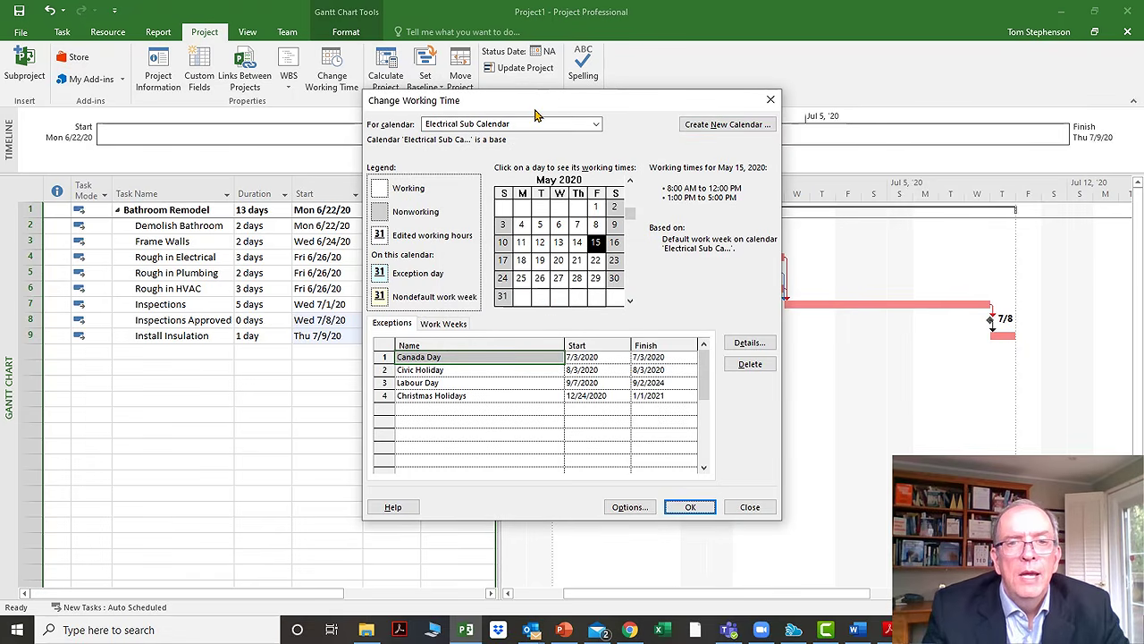
Step: Set Friday to nonworking time in the default work week of the Electrical Sub Calendar
left_click(596, 125)
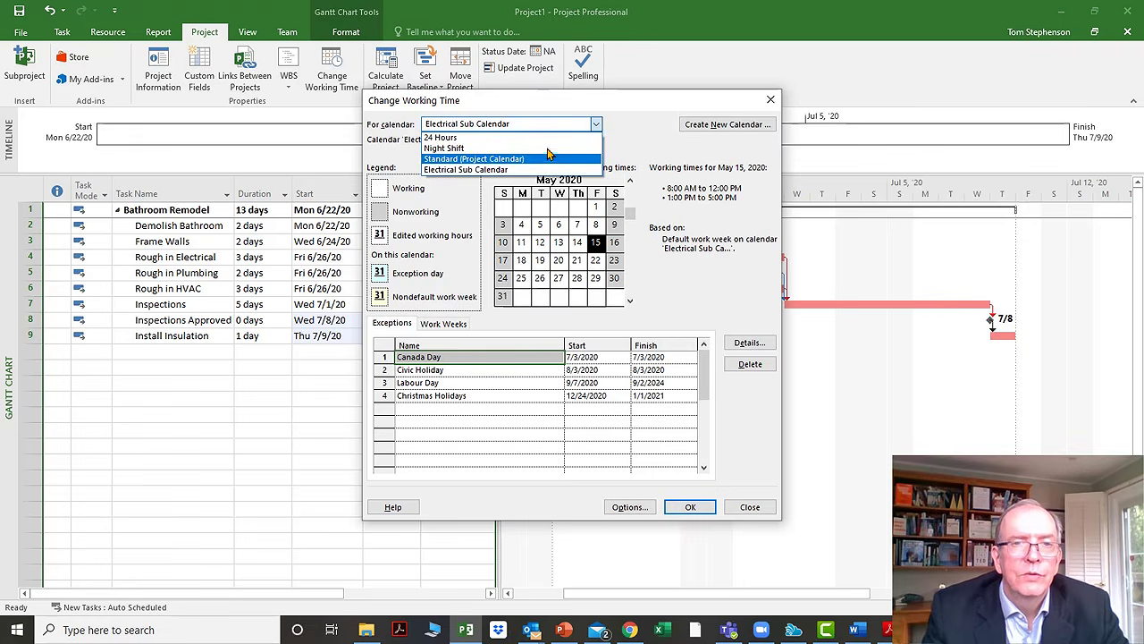
left_click(546, 129)
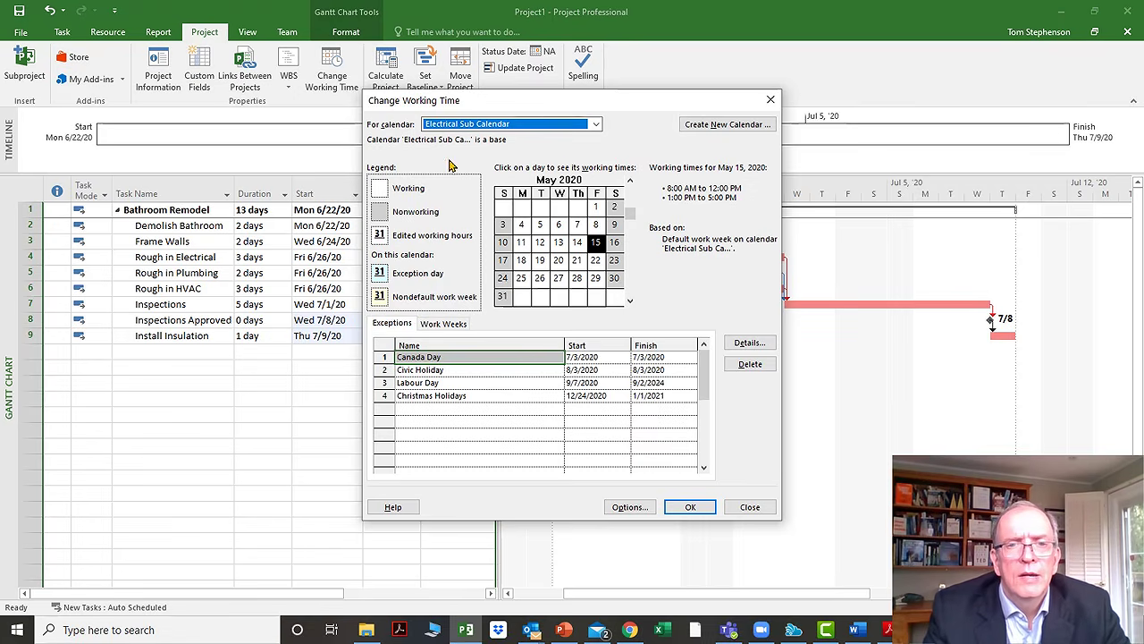
left_click(439, 327)
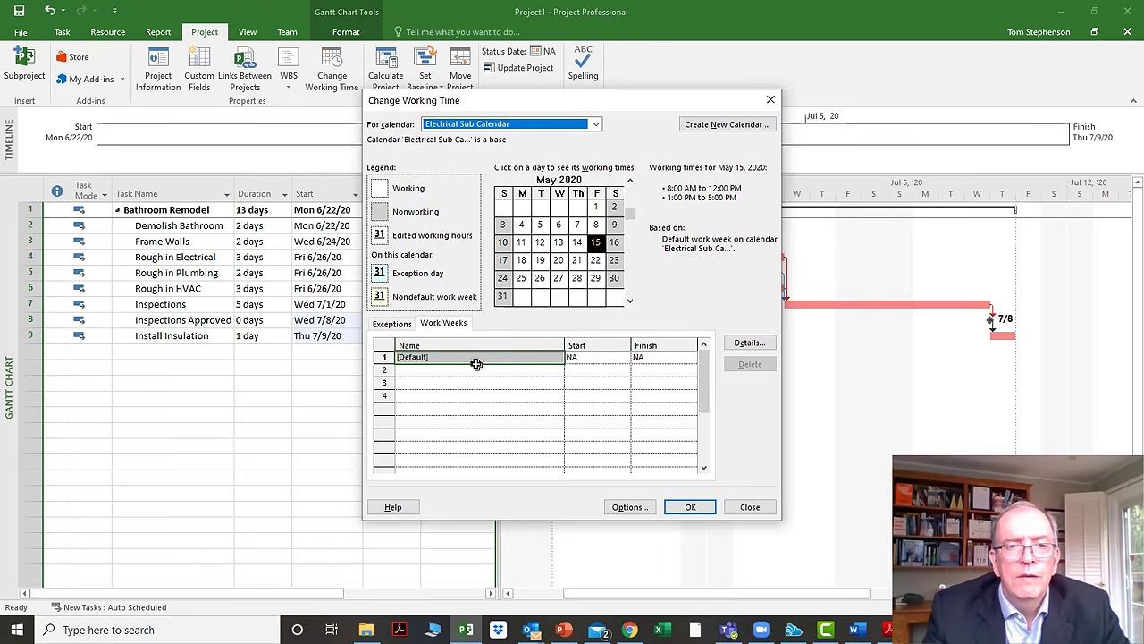
left_click(748, 343)
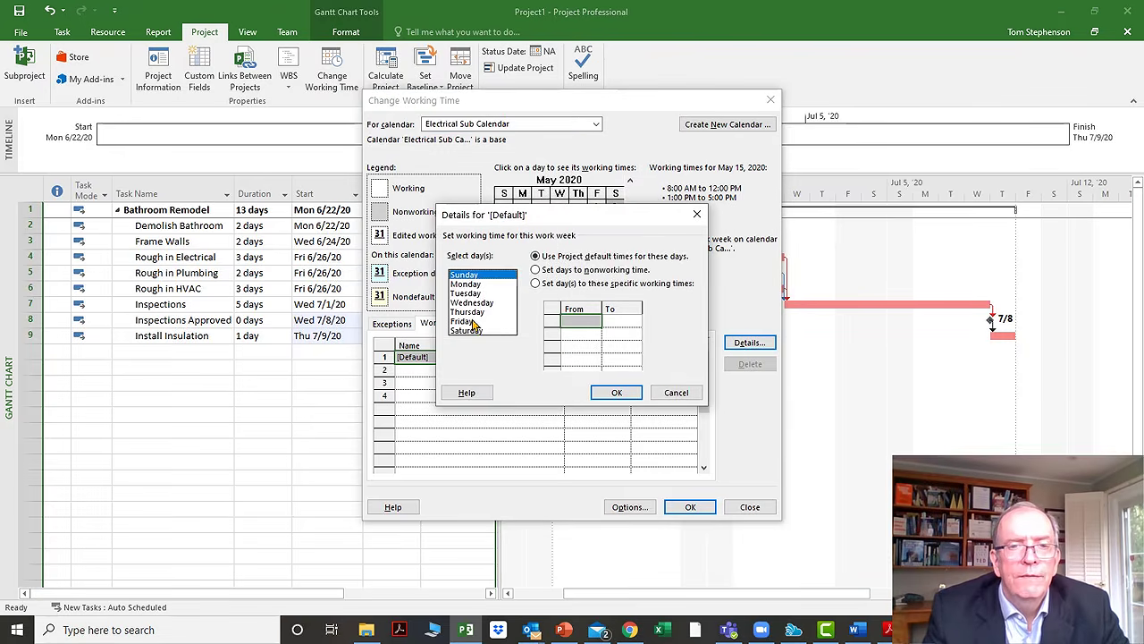
left_click(471, 322)
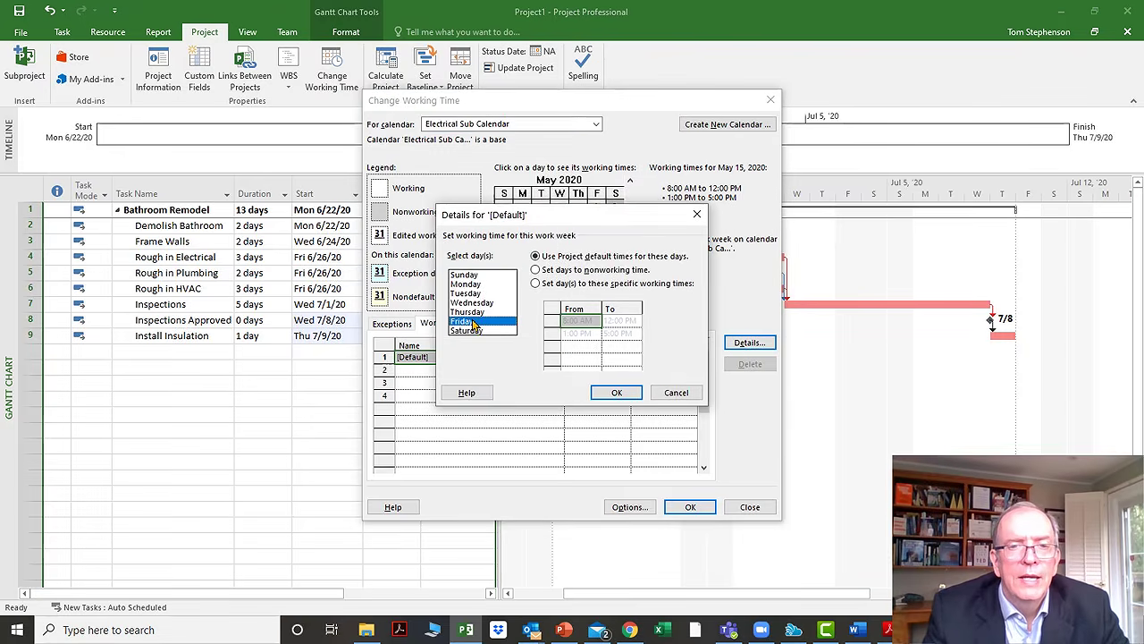
left_click(536, 270)
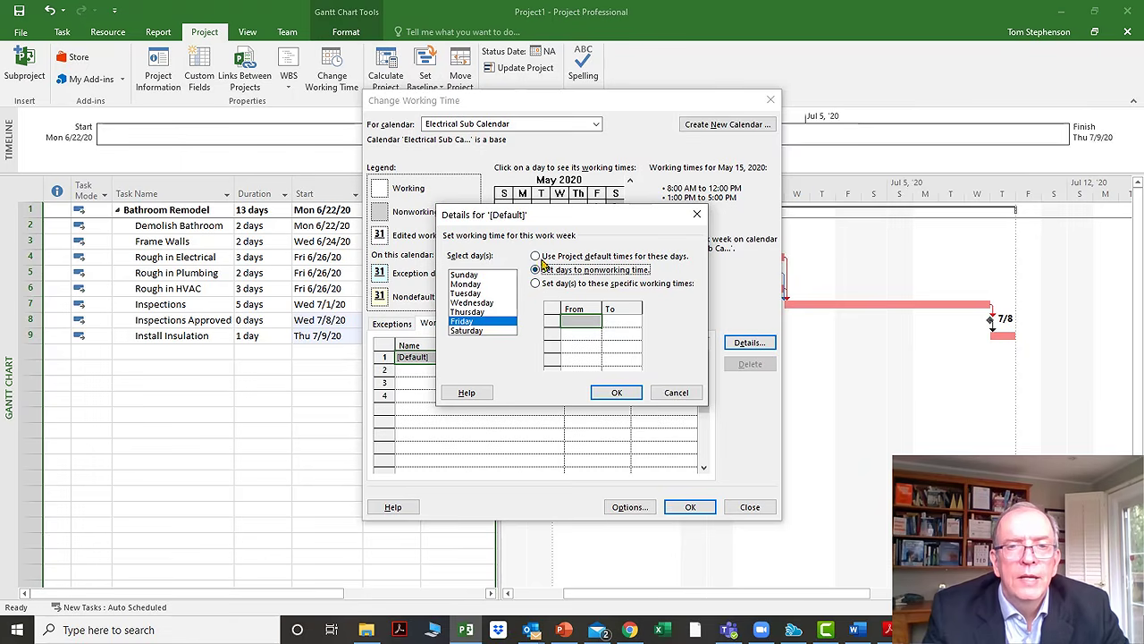
left_click(615, 394)
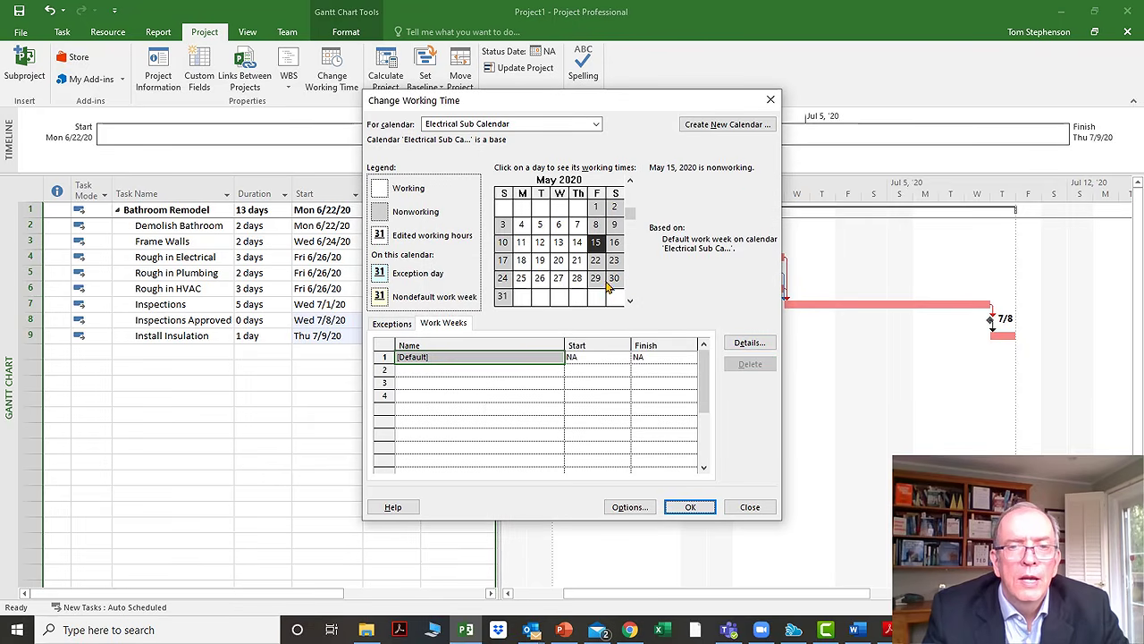
Step: Check the Electrical Sub Calendar's working days in May and June 2020, and apply the working time changes
left_click(564, 245)
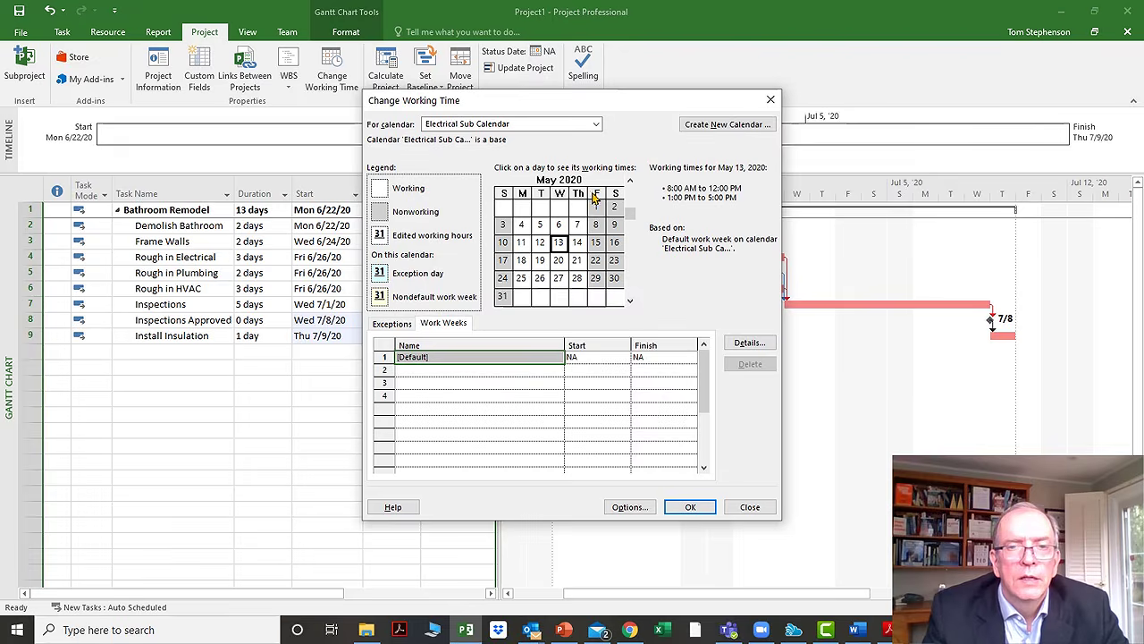
left_click(630, 302)
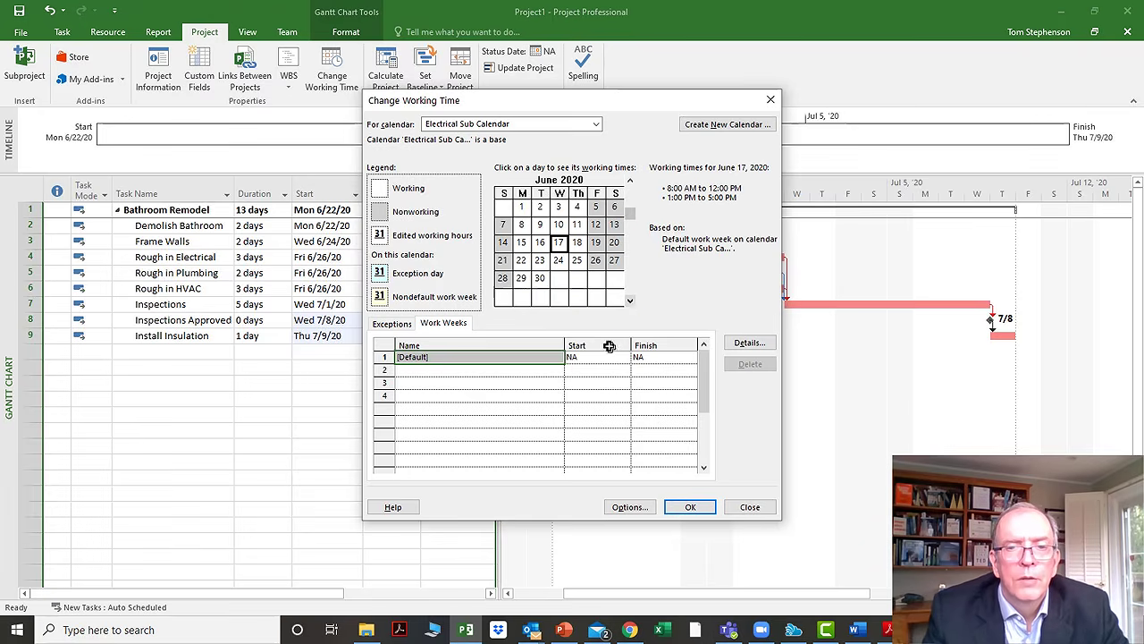
left_click(690, 507)
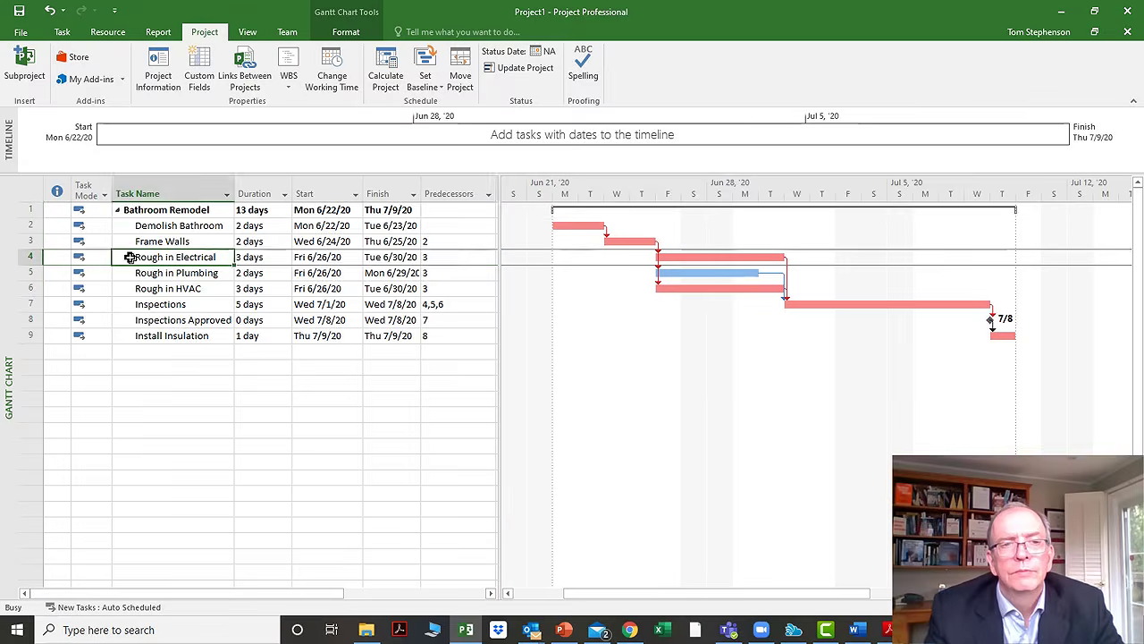
Step: Assign the Electrical Sub Calendar to the Rough in Electrical task
double_click(130, 258)
left_click_drag(418, 182, 585, 190)
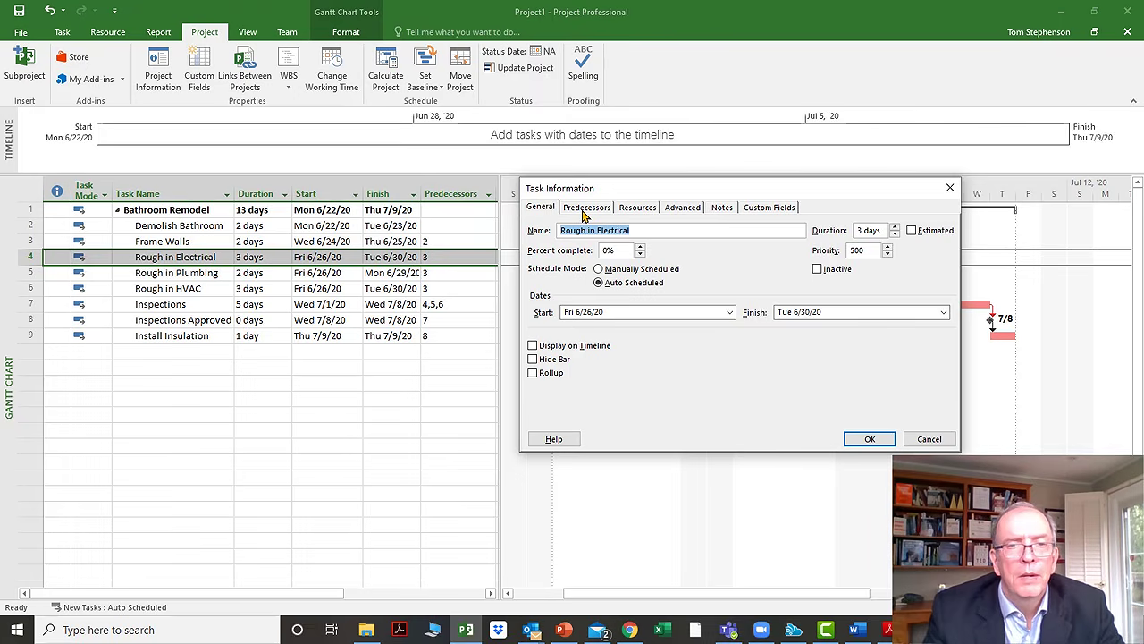
left_click(673, 209)
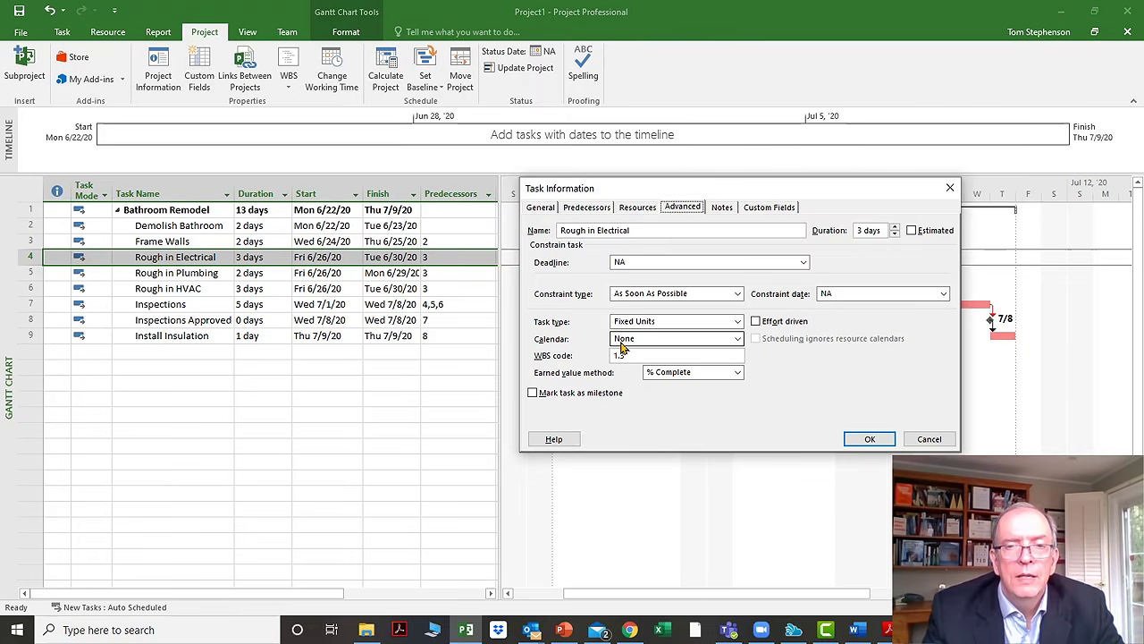
left_click(741, 342)
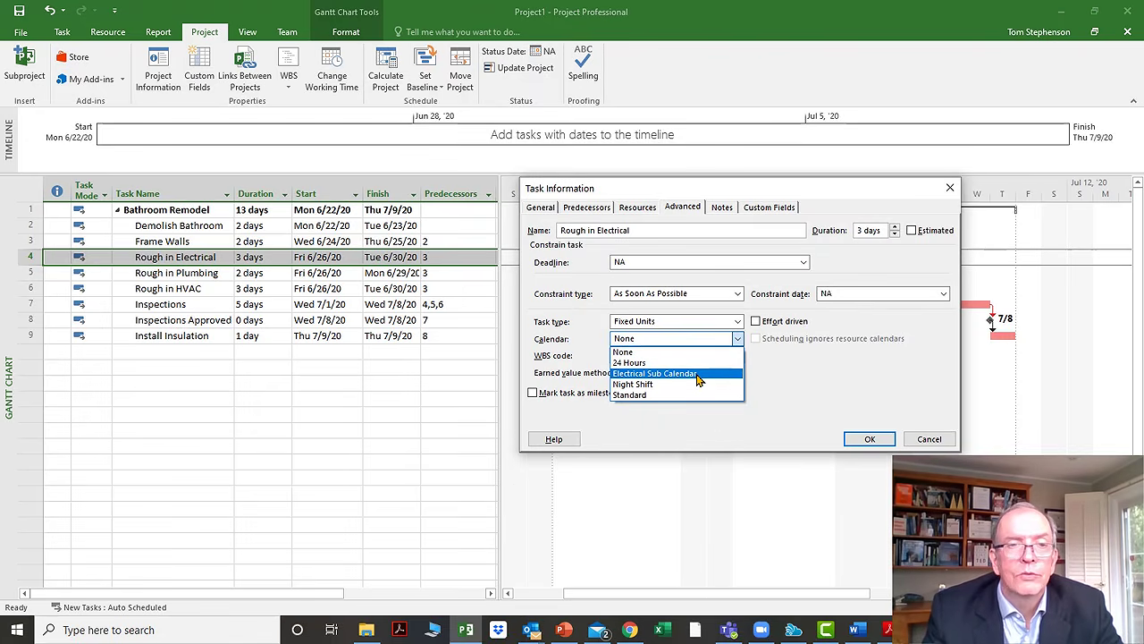
left_click(707, 197)
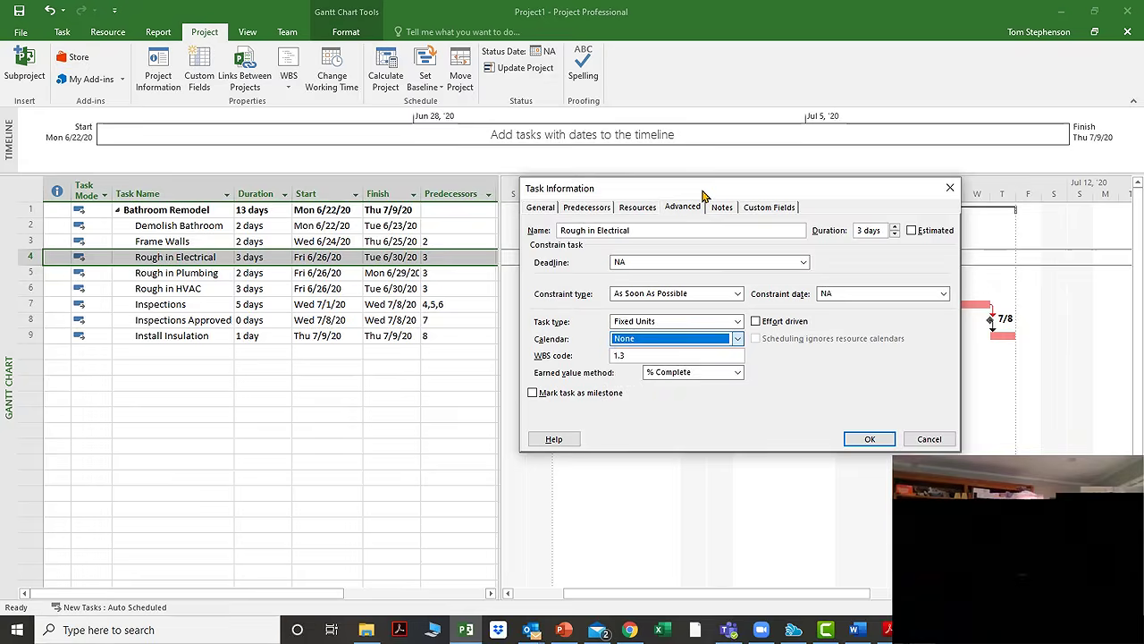
left_click_drag(677, 191, 619, 333)
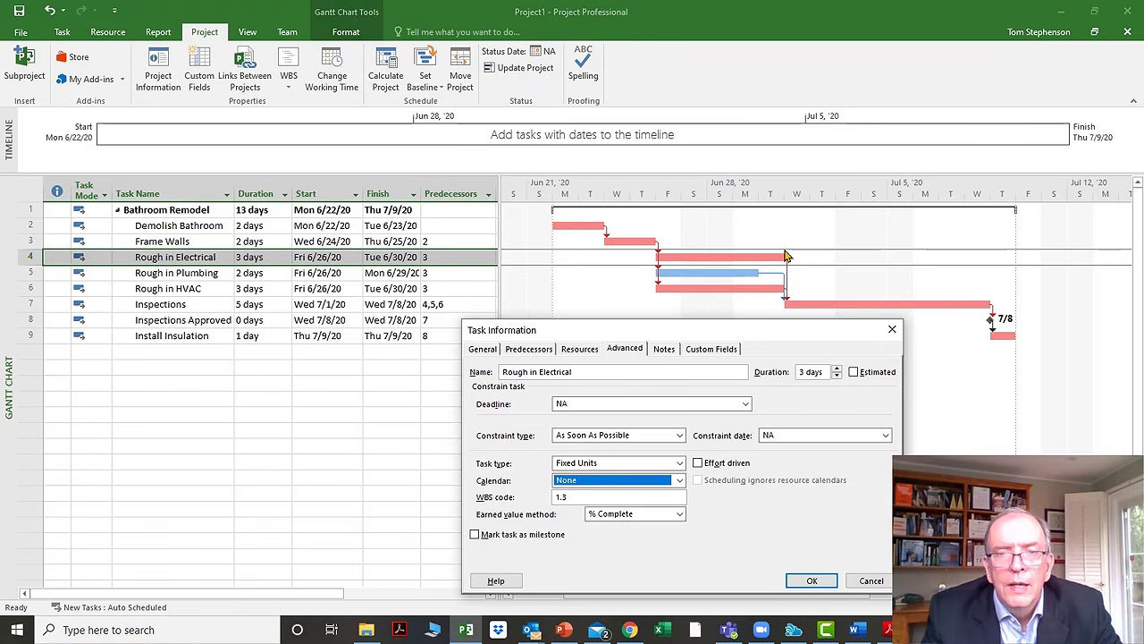
left_click(680, 482)
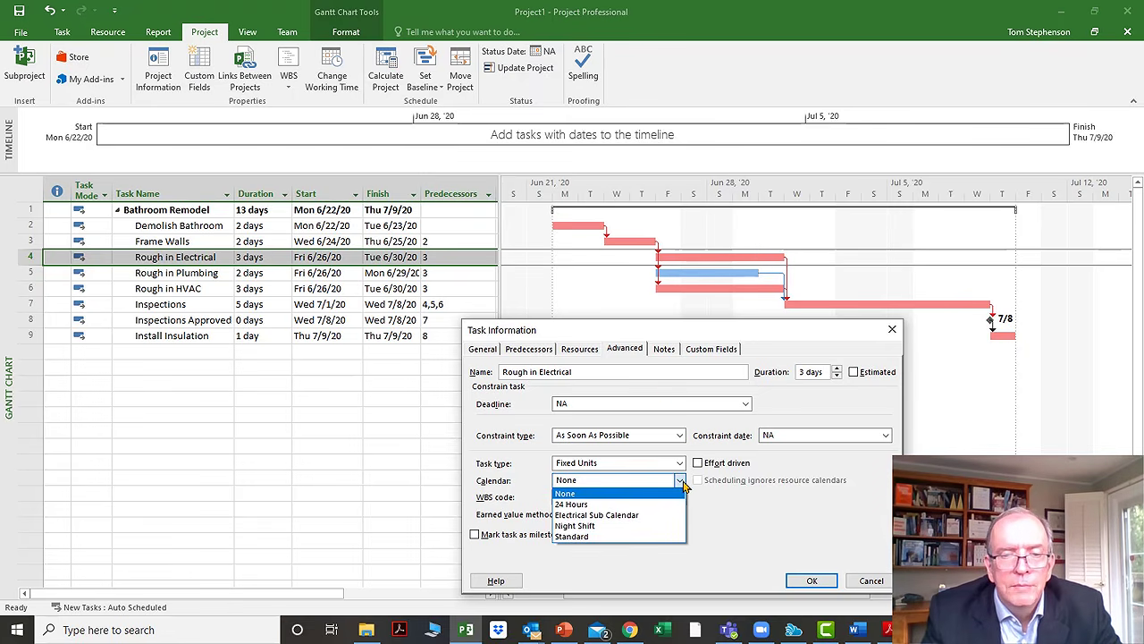
left_click(663, 516)
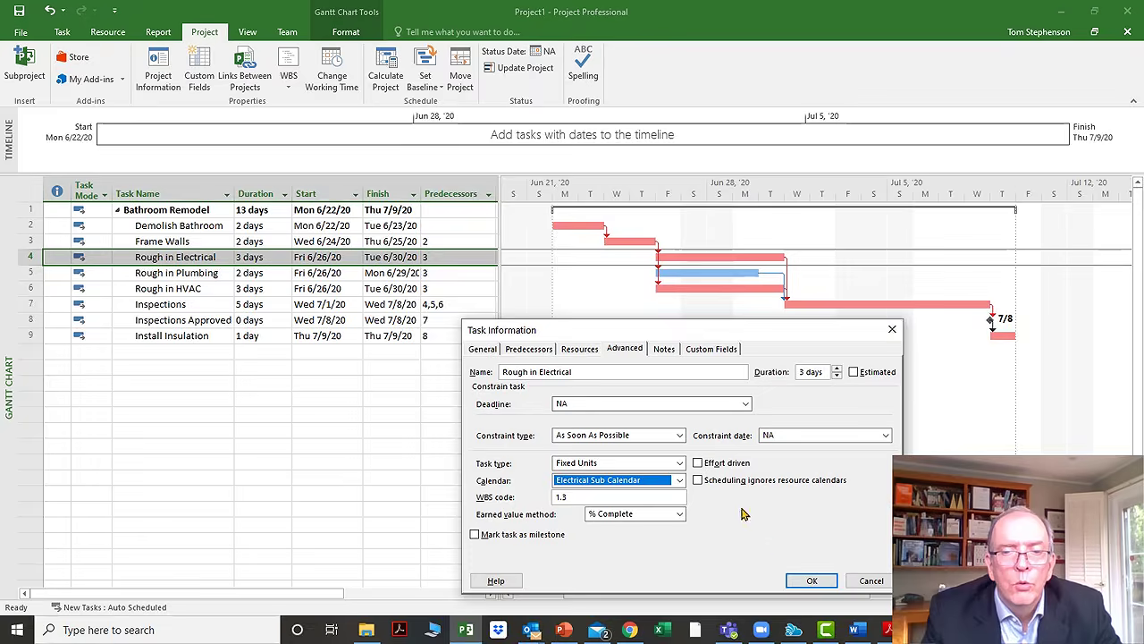
left_click(808, 581)
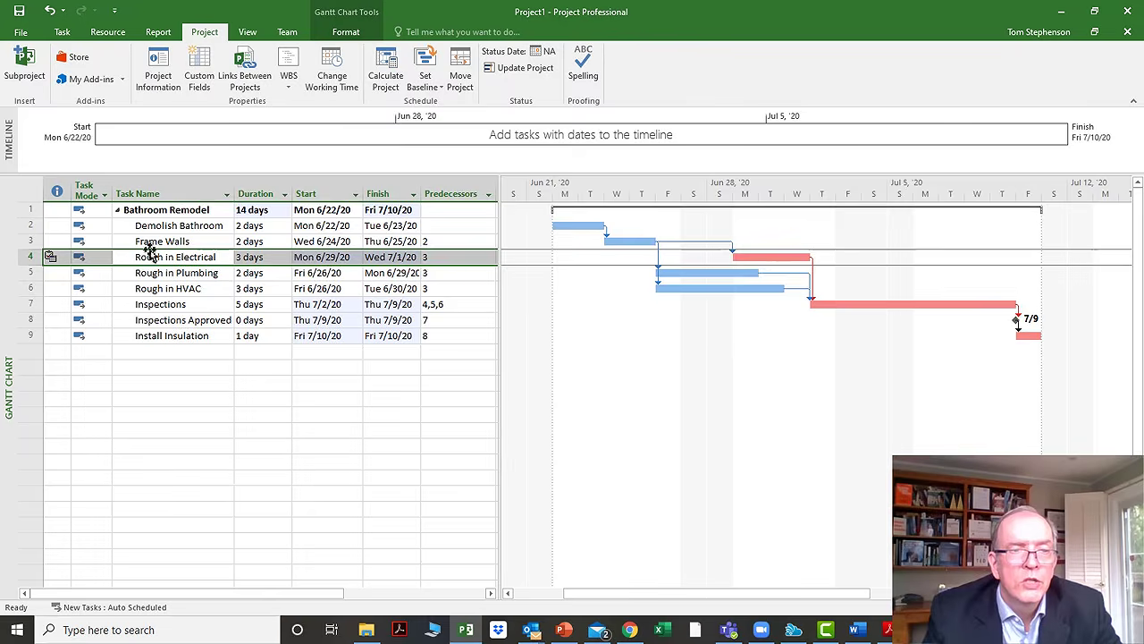
Step: Examine the calendar indicator on Rough in Electrical and how the task bars and critical path are arranged in the Gantt chart
left_click(57, 190)
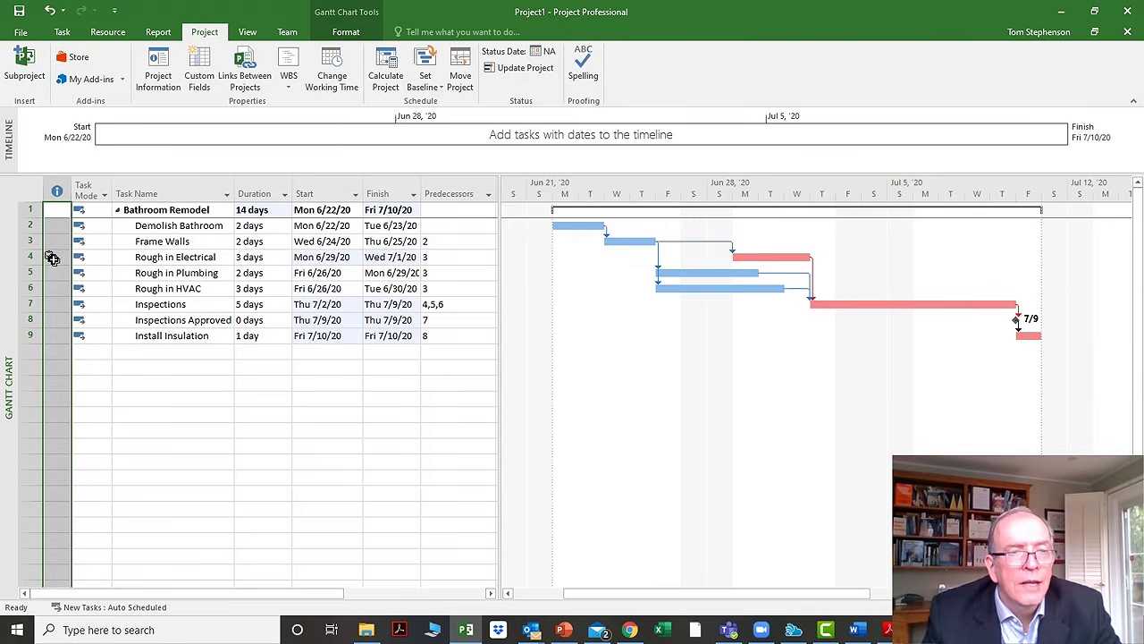
mouse_move(51, 259)
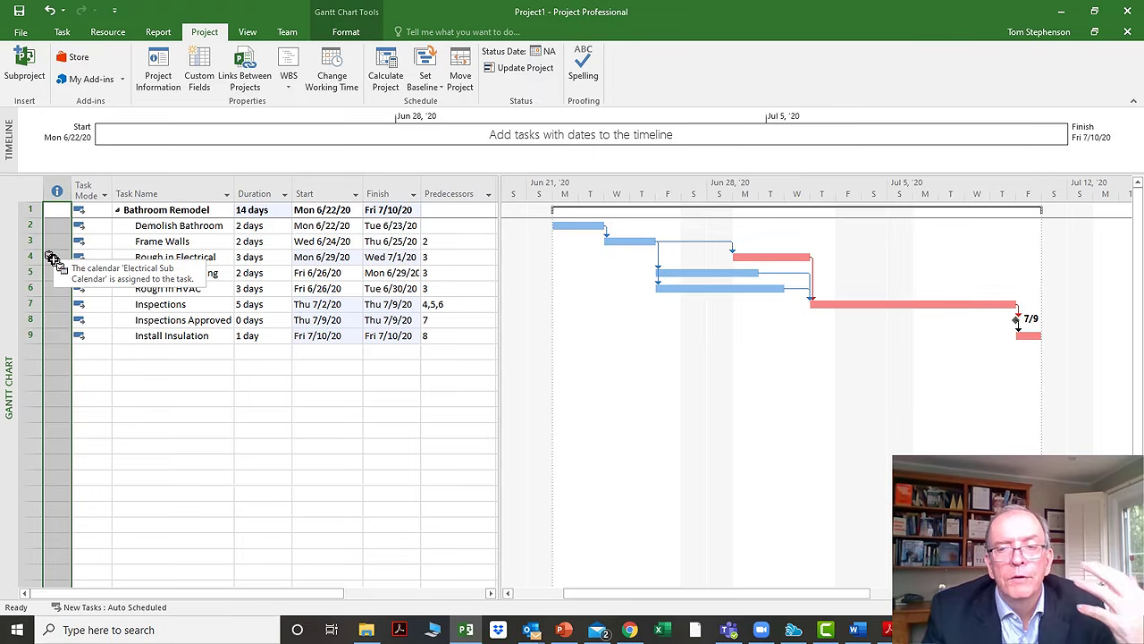
left_click(150, 386)
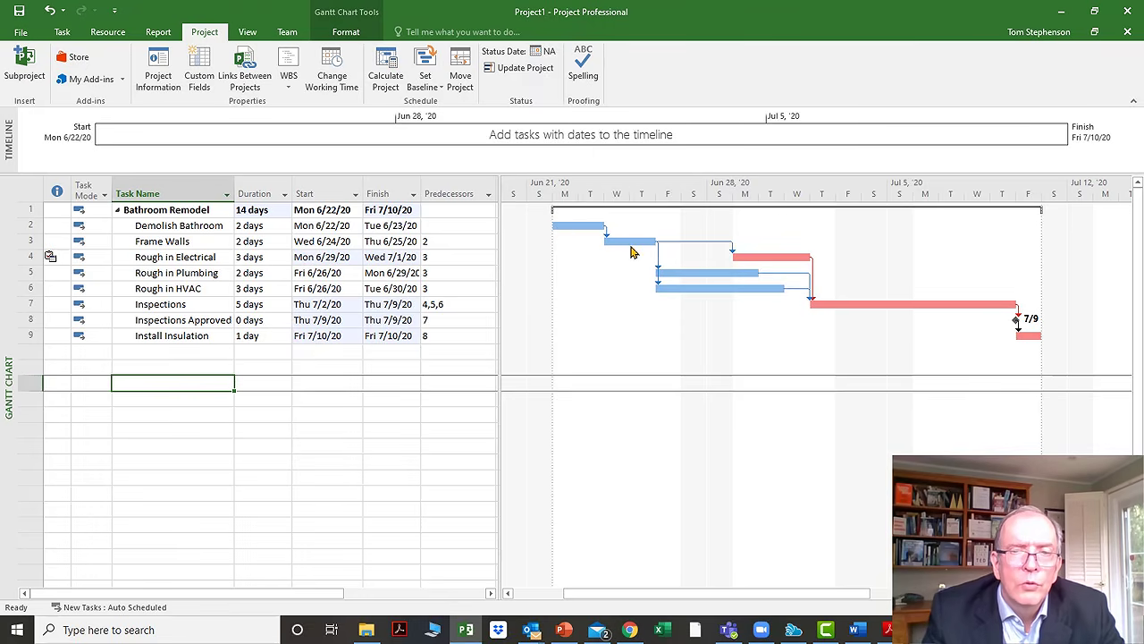
mouse_move(617, 242)
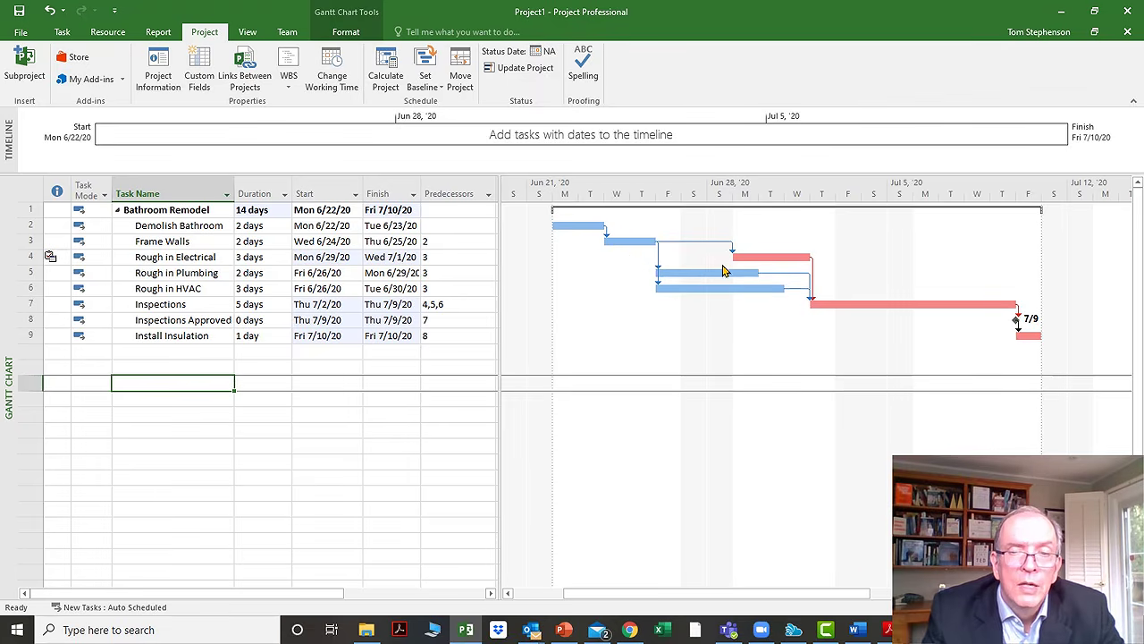
mouse_move(732, 259)
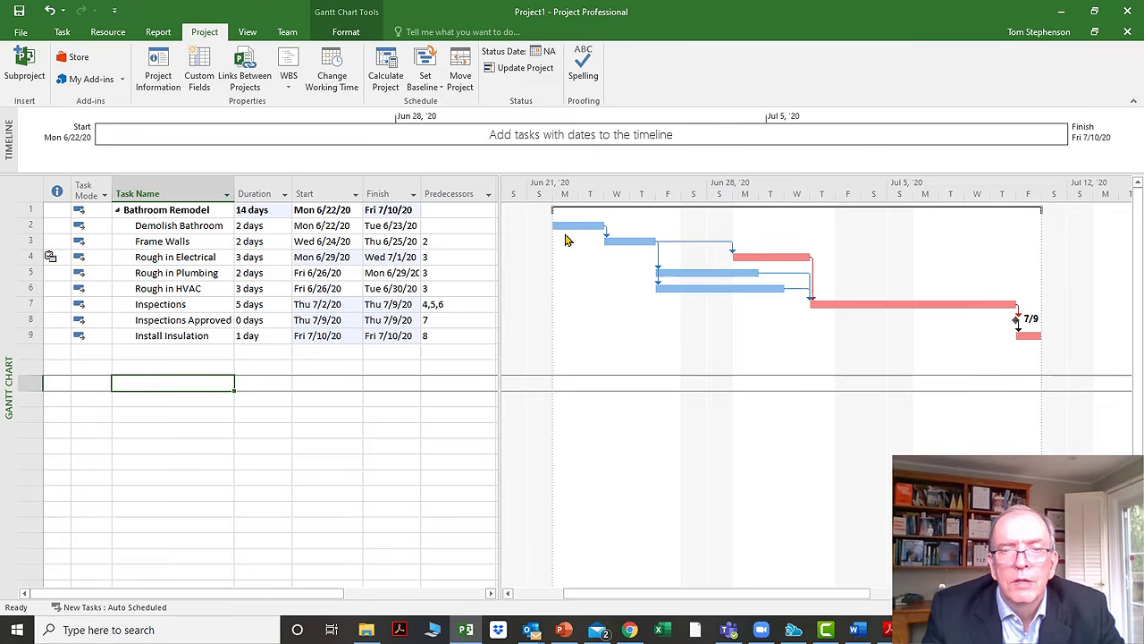
Step: Set the calendar of the Rough in Electrical task back to None
left_click(138, 259)
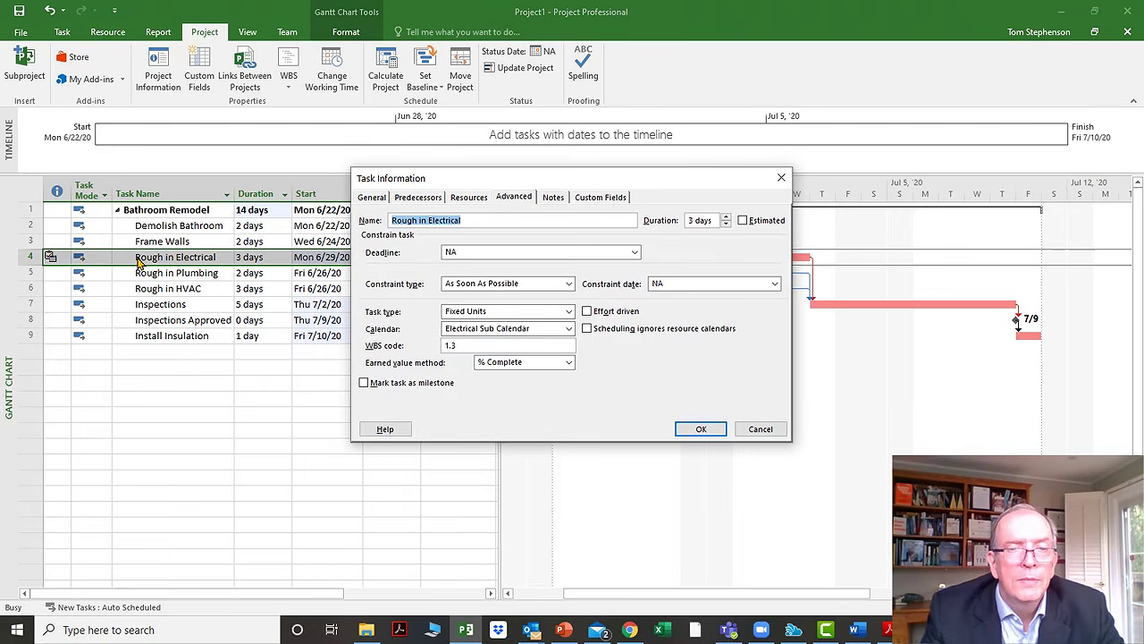
left_click(568, 329)
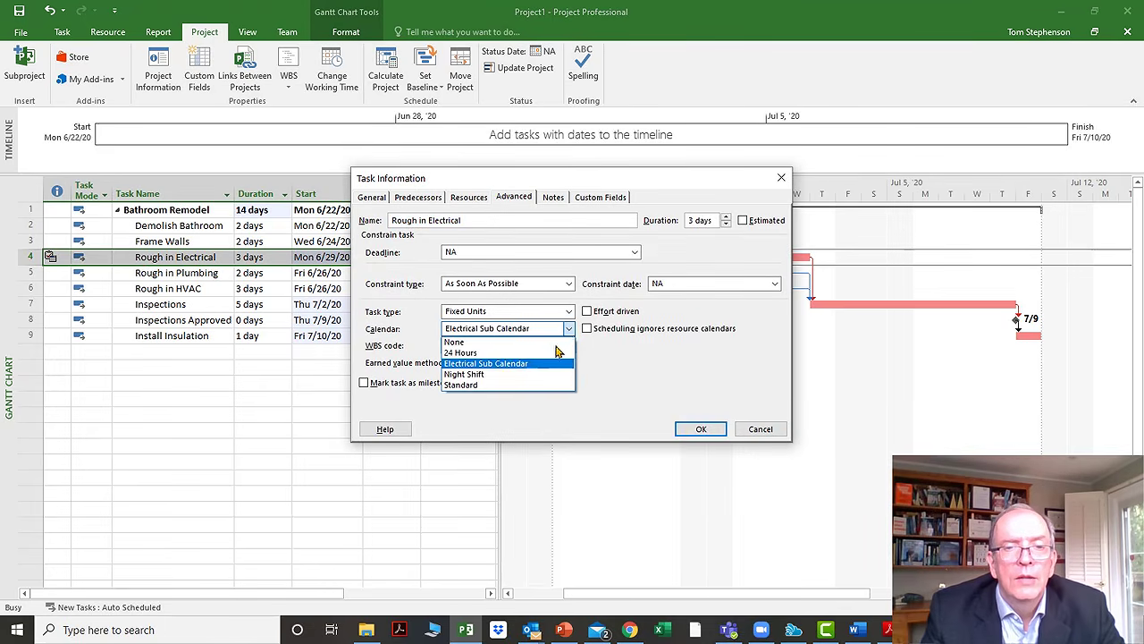
left_click(553, 342)
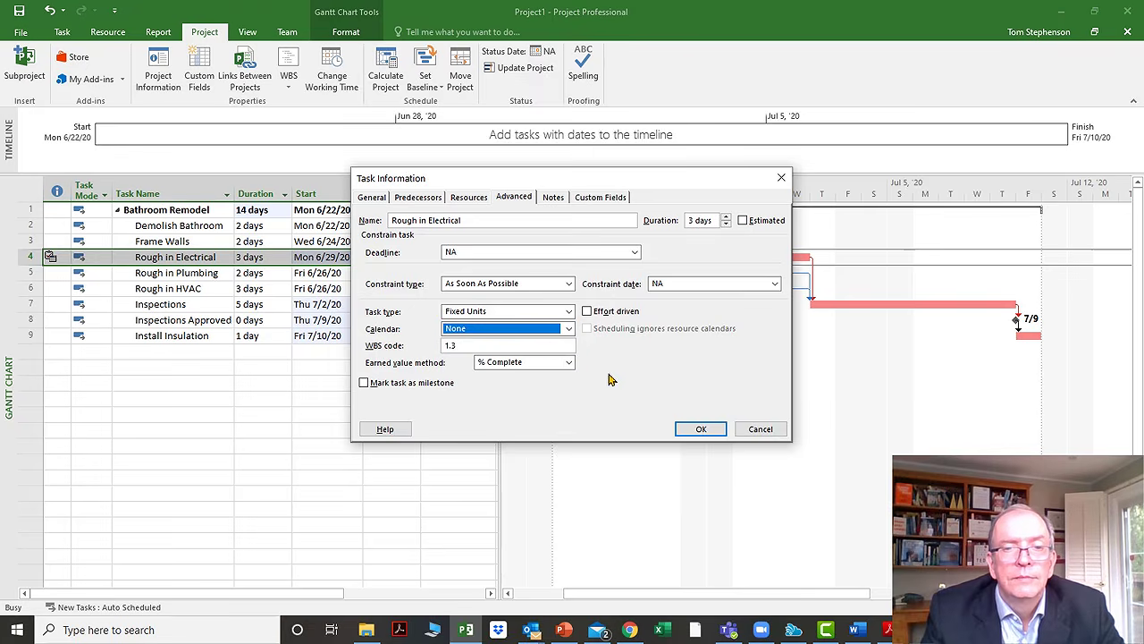
left_click(690, 429)
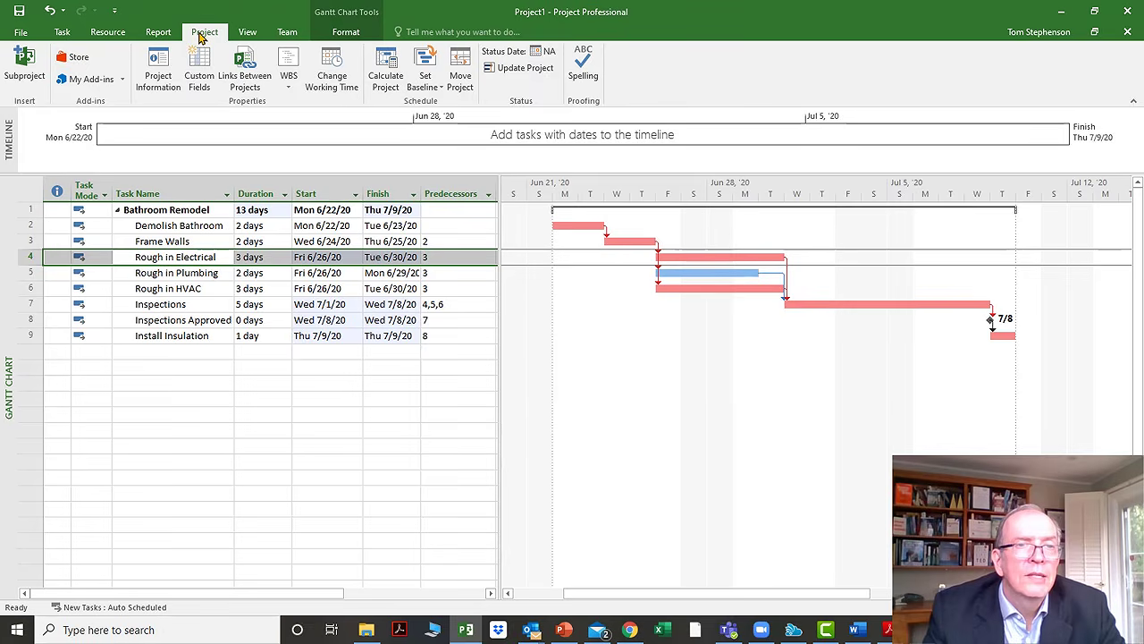
Step: Review the project information for the start date, scheduling basis and project calendar, and leave it without edits
left_click(158, 67)
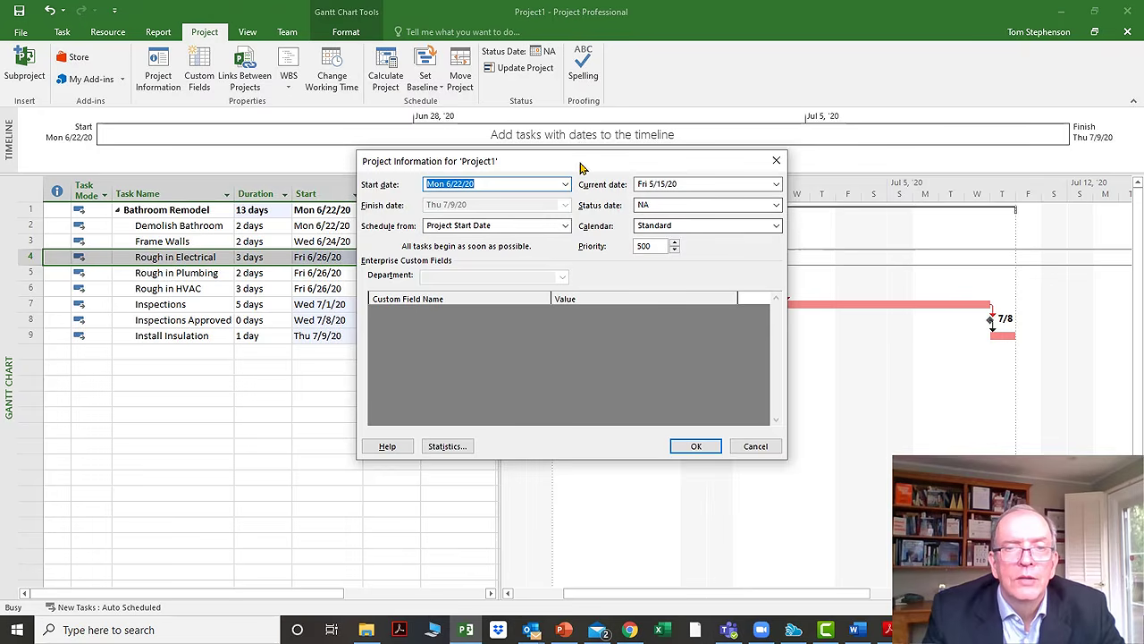
left_click_drag(580, 164, 772, 196)
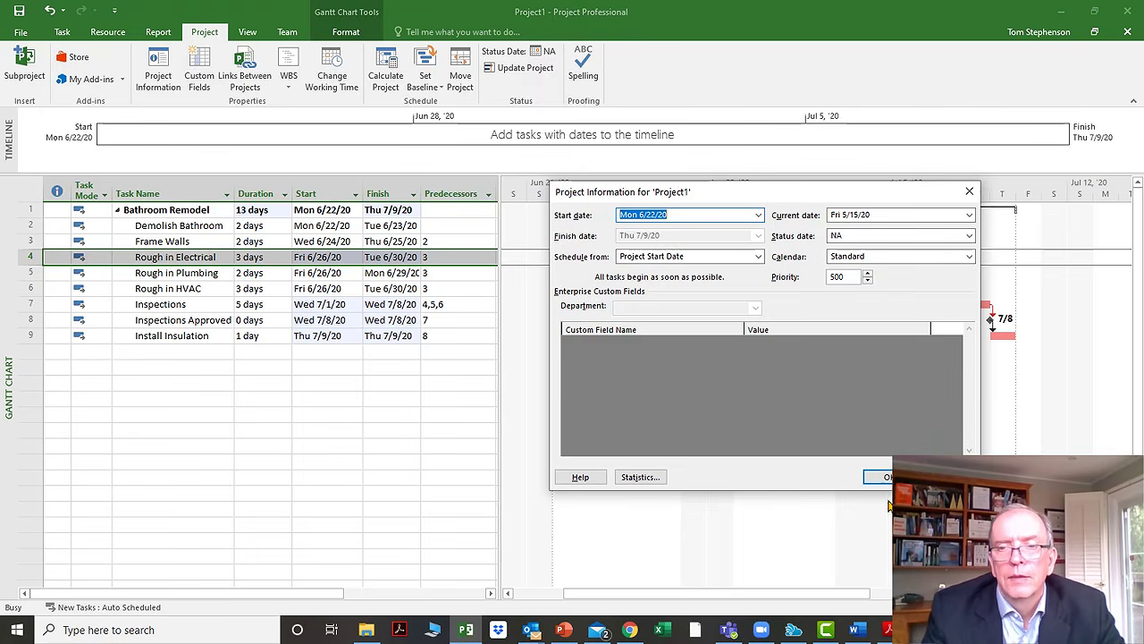
left_click(969, 192)
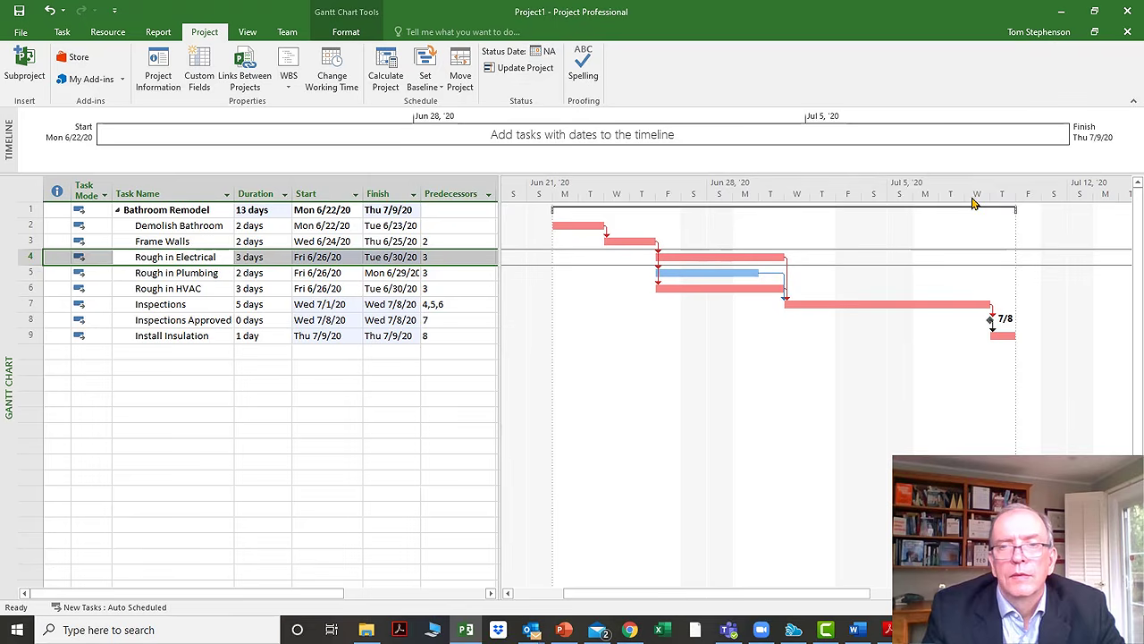